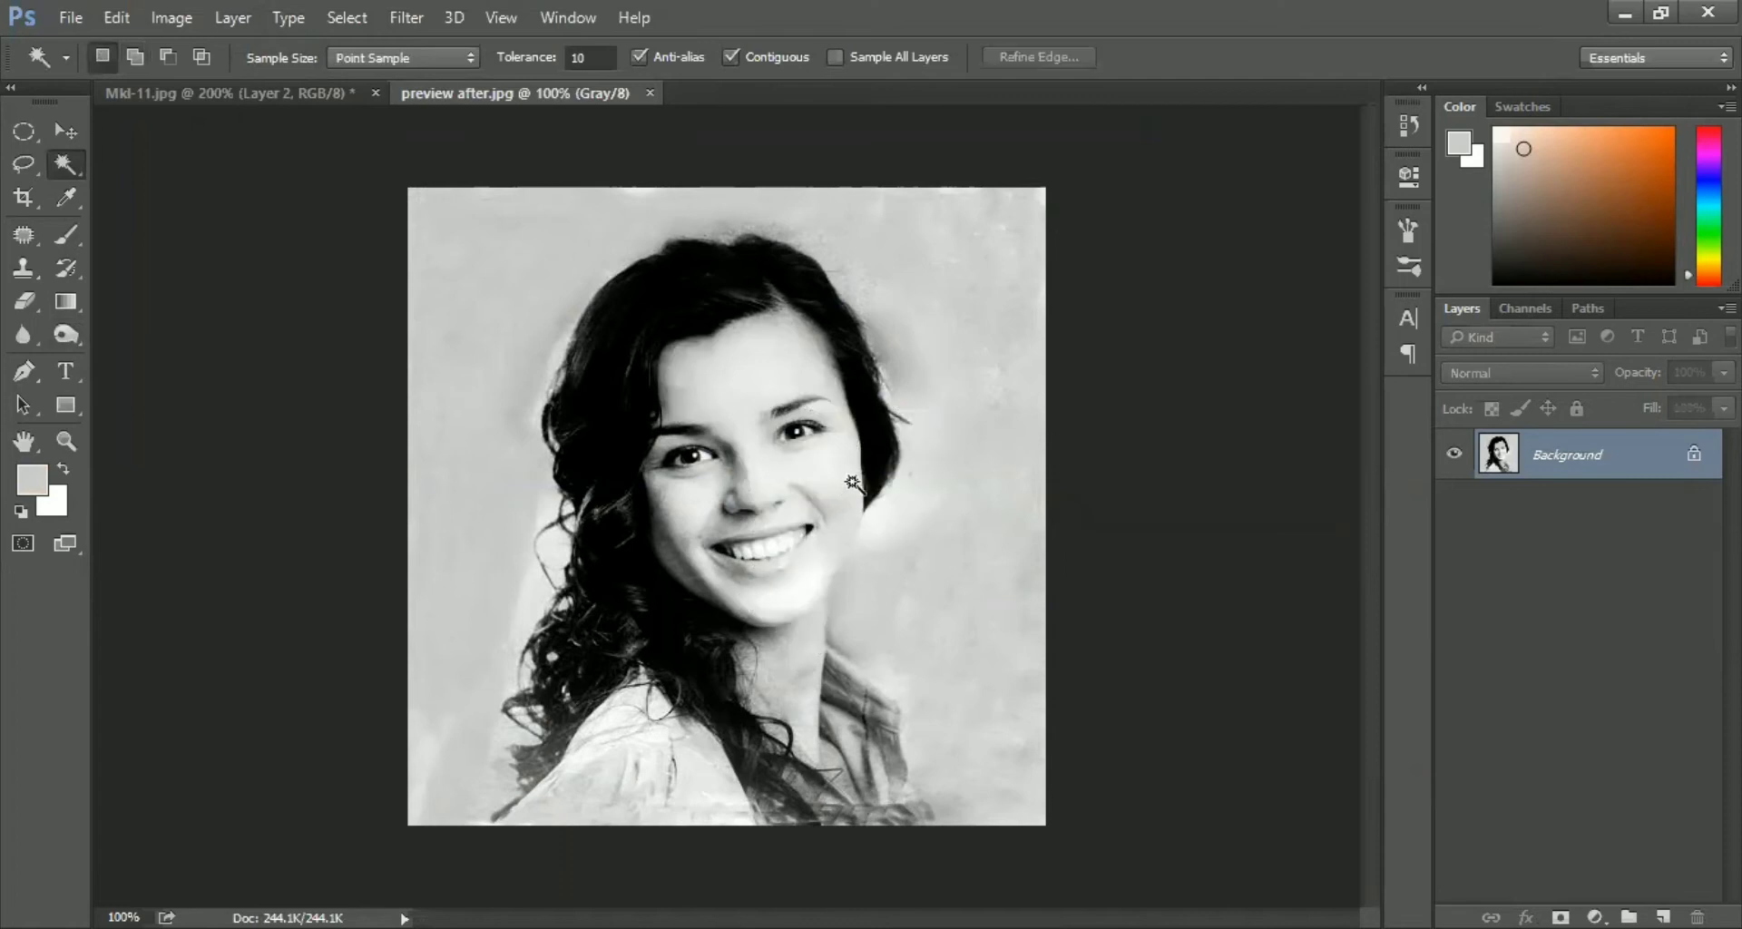
Outline the woman's face with the Lasso tool, following the hairline, cheeks and jaw down to the upper neck
ctrl+click(819, 630)
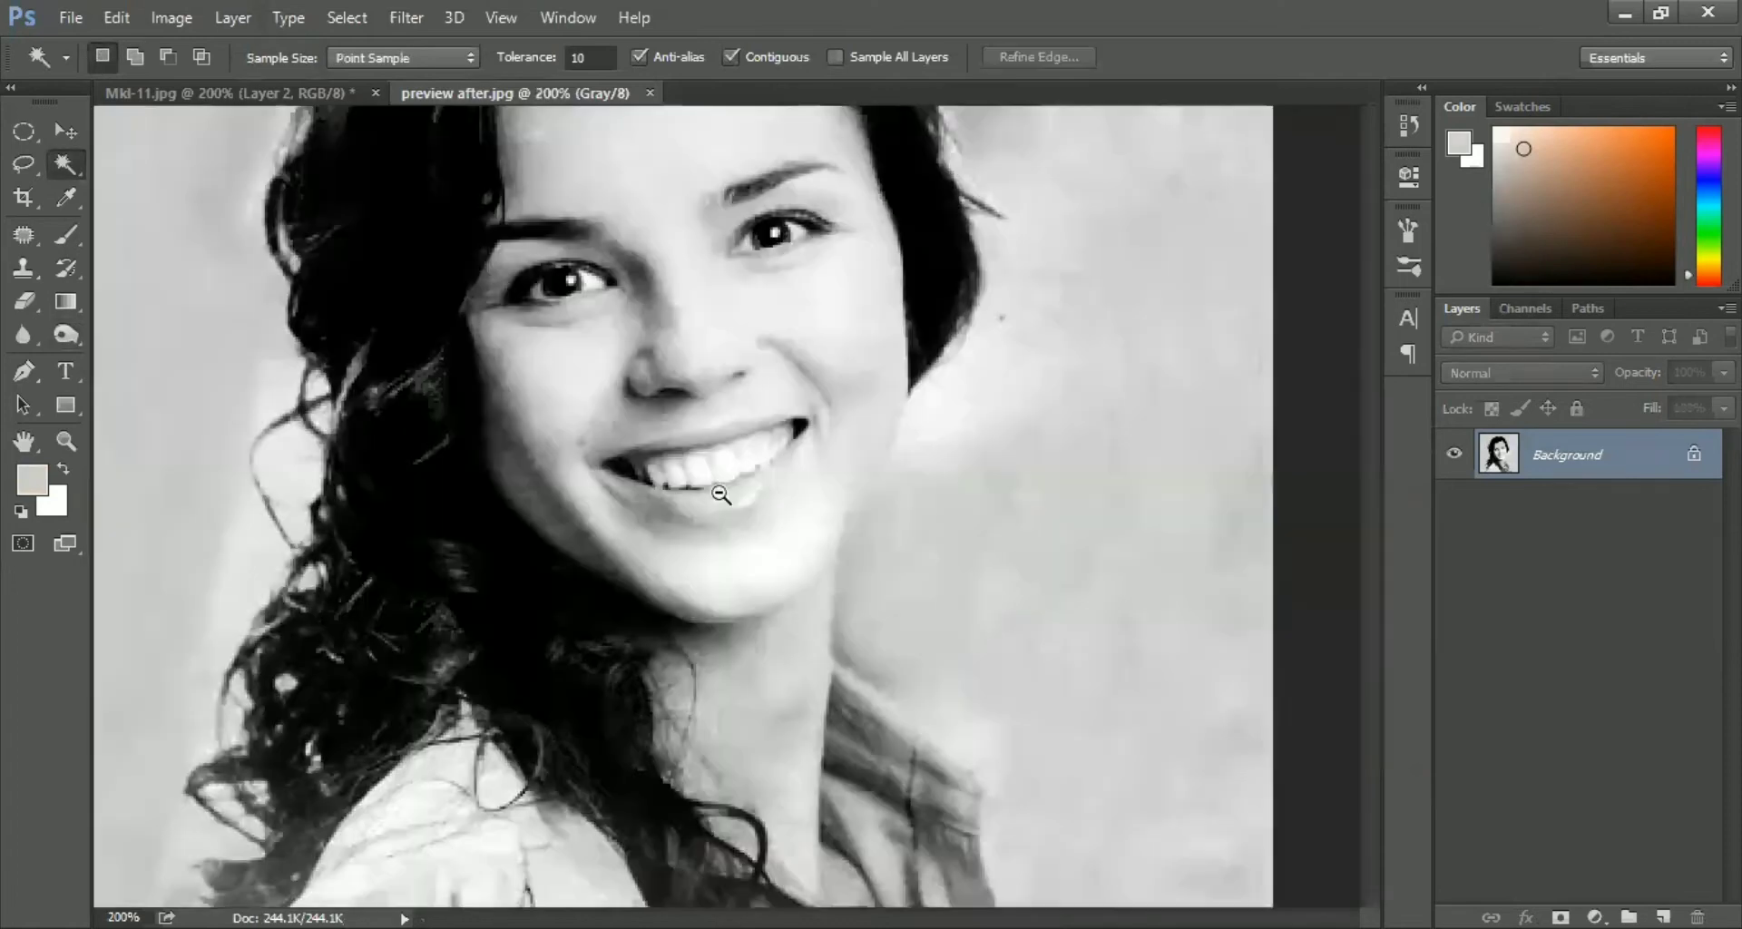
alt+click(721, 494)
scroll(723, 417, up, 1)
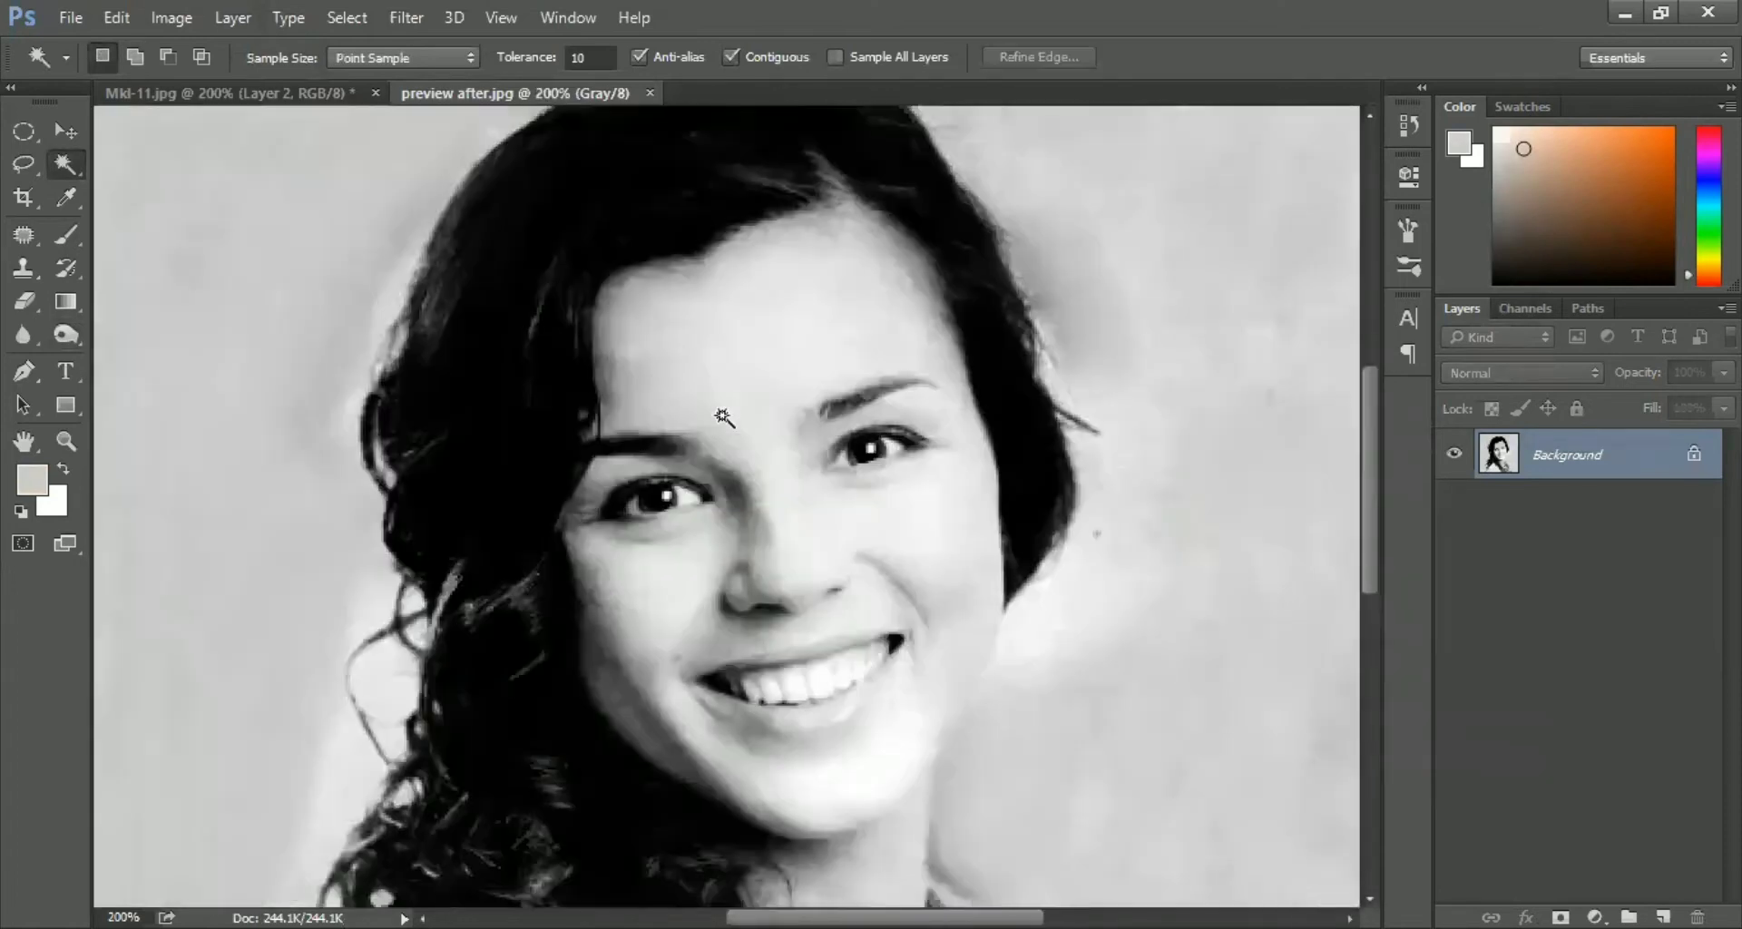
key(l)
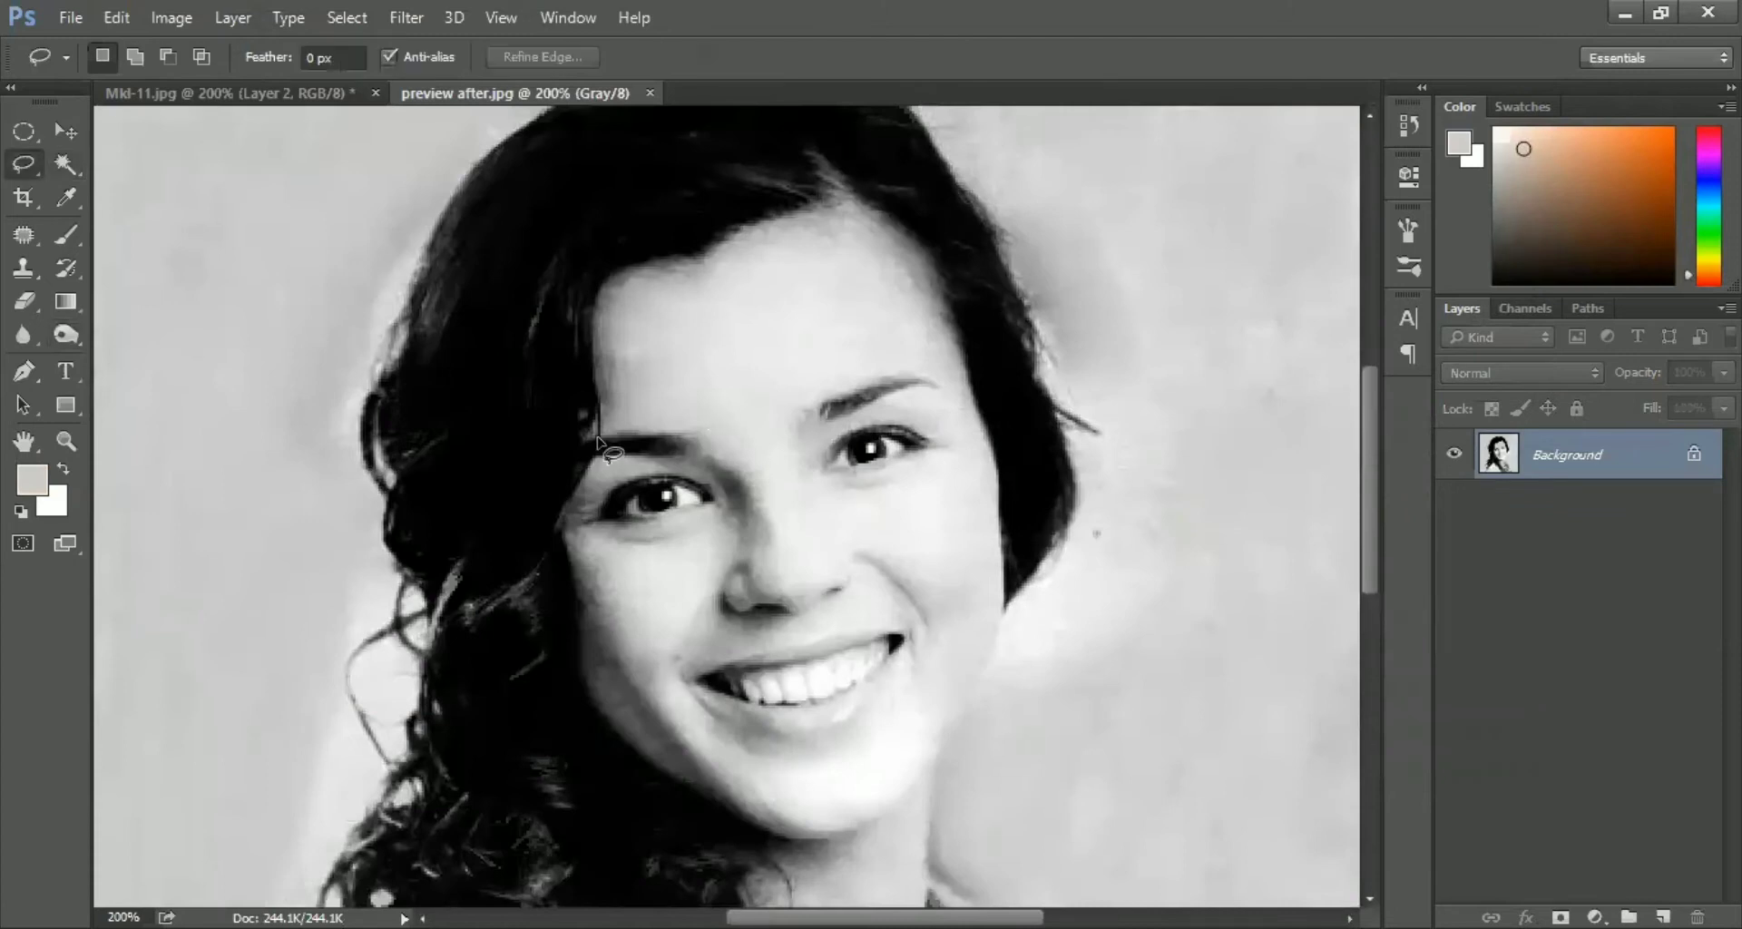
mouse_move(596, 430)
mouse_down()
mouse_move(603, 300)
mouse_move(633, 279)
mouse_up()
mouse_move(741, 246)
mouse_down()
mouse_move(838, 209)
mouse_move(922, 266)
mouse_move(989, 450)
mouse_move(996, 642)
mouse_up()
drag(927, 816, 930, 858)
mouse_move(769, 835)
mouse_down()
mouse_move(587, 680)
mouse_move(562, 535)
mouse_move(600, 444)
mouse_up()
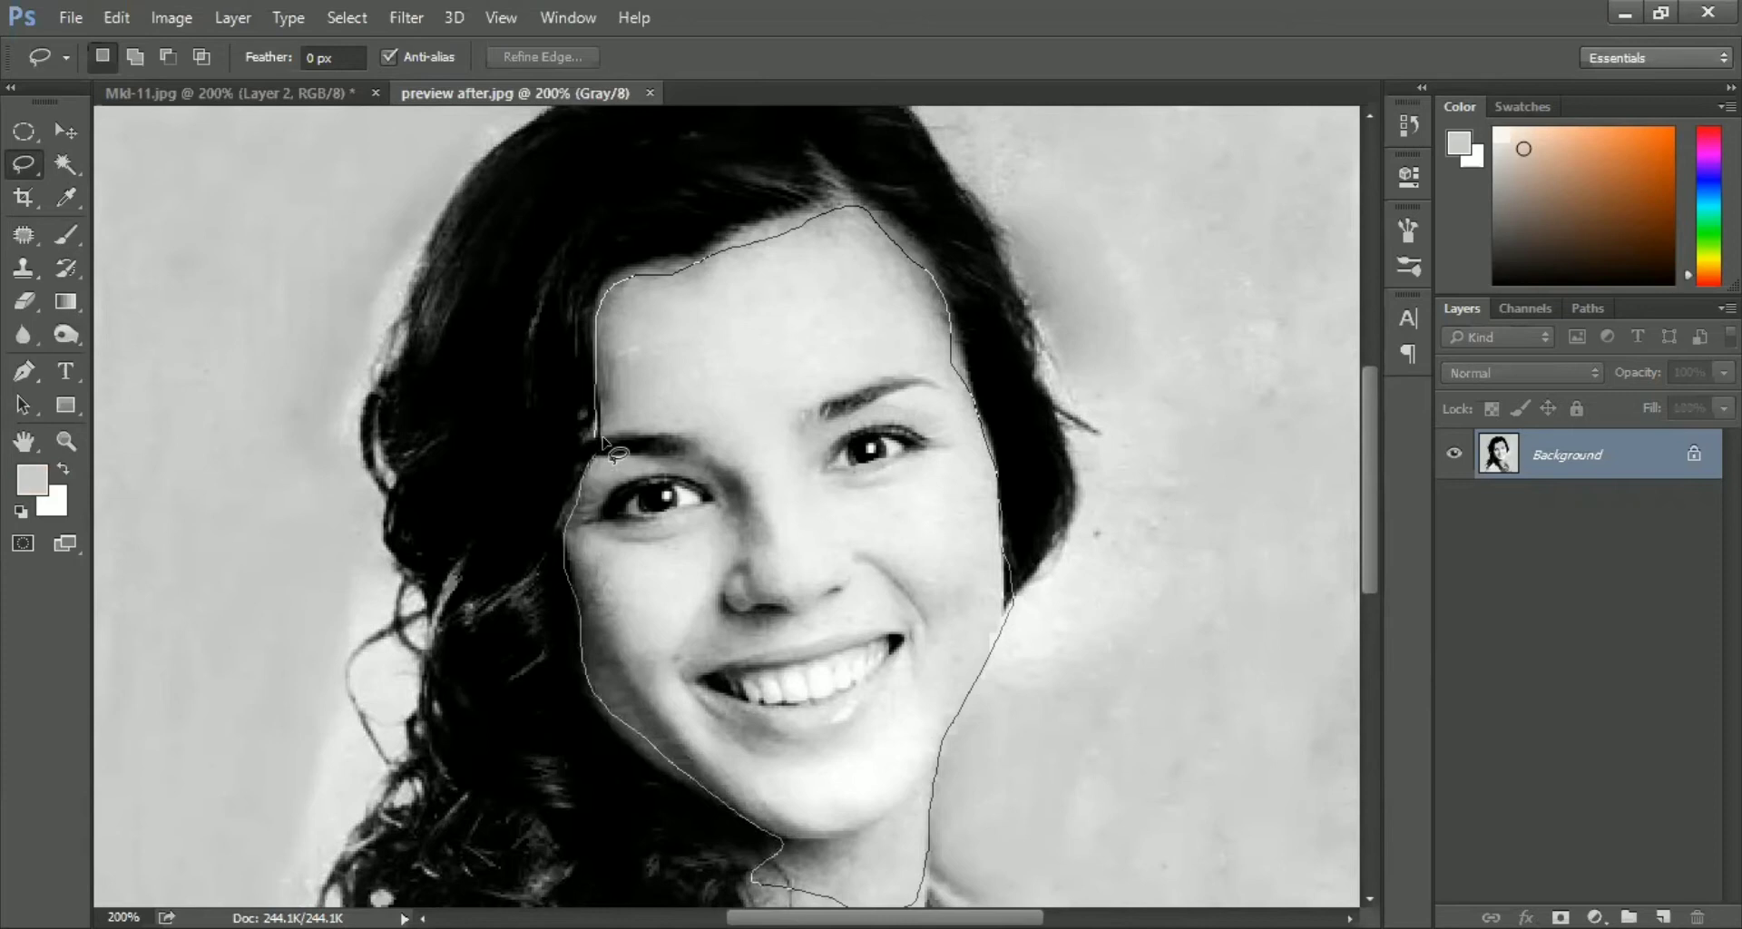
Add the visible skin of the neck, down towards the collar, to the face selection
drag(745, 406, 565, 454)
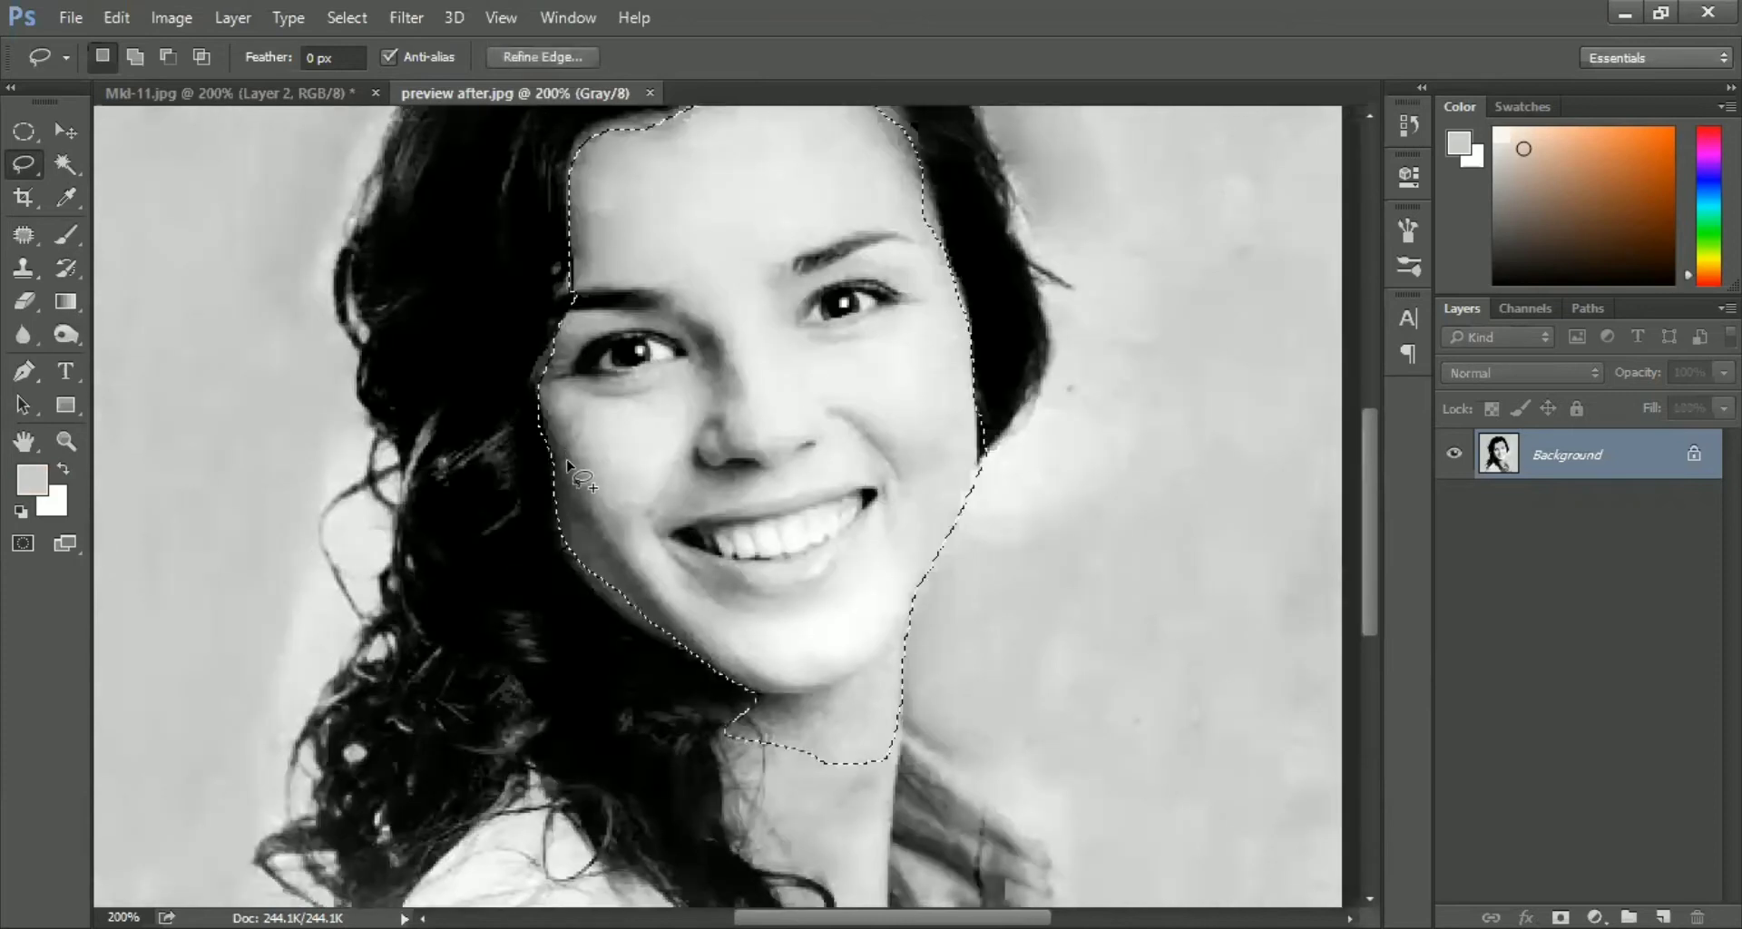
drag(597, 575, 602, 503)
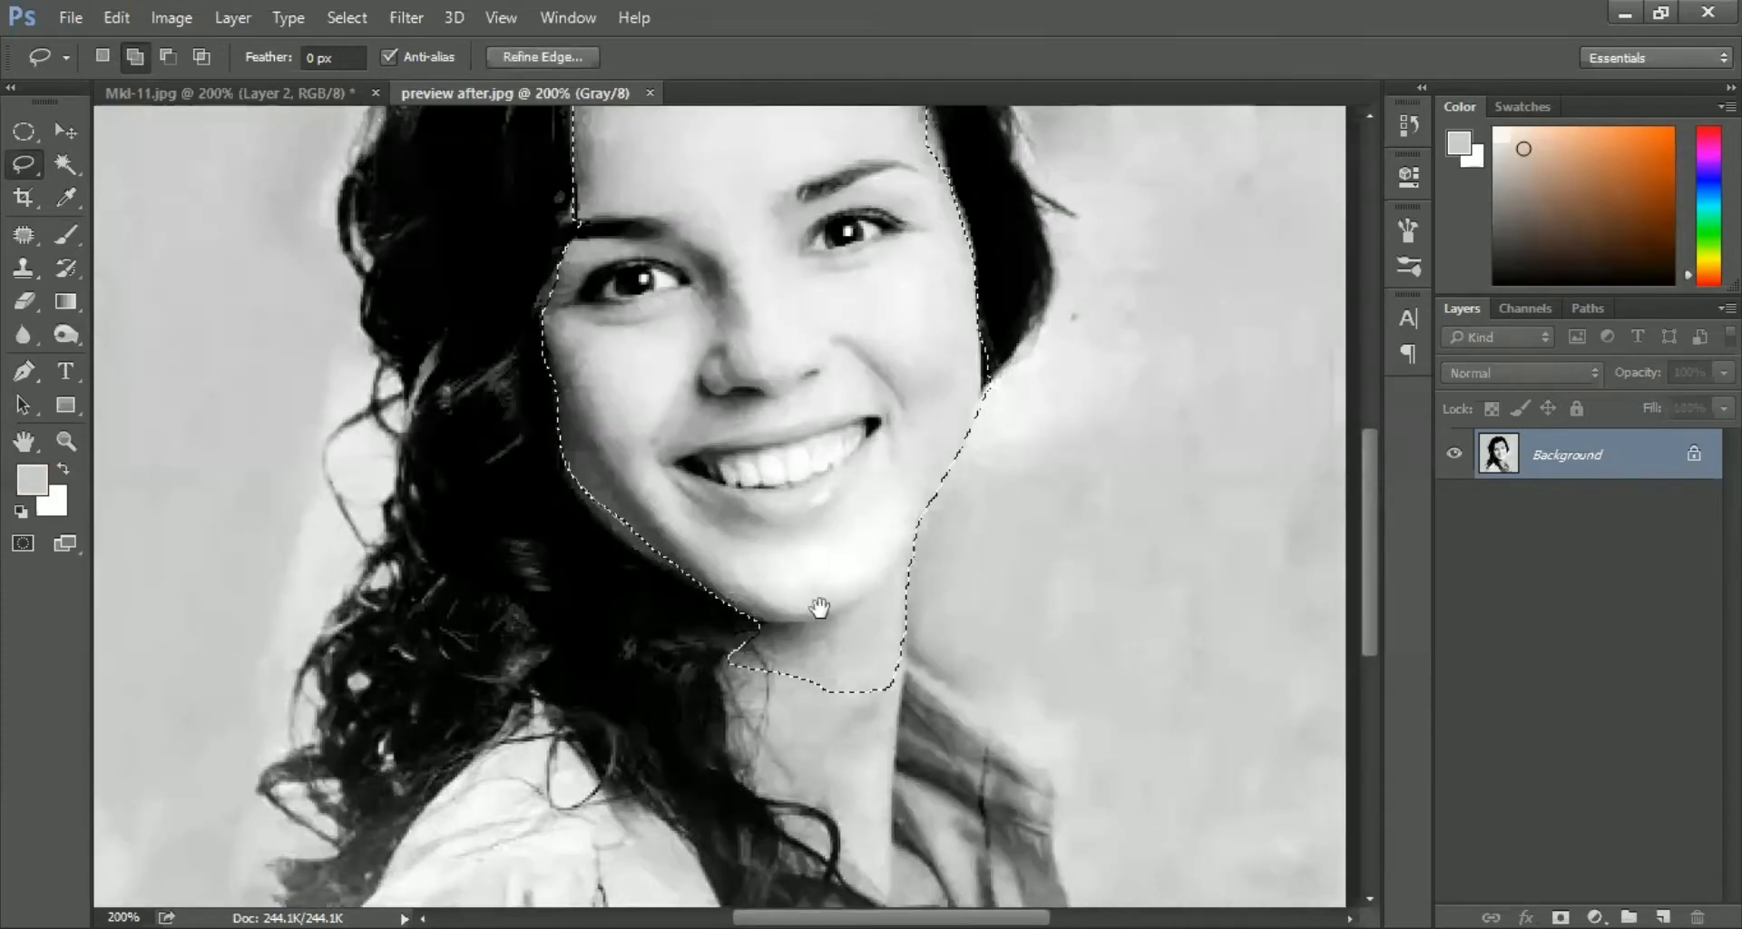
scroll(726, 495, down, 4)
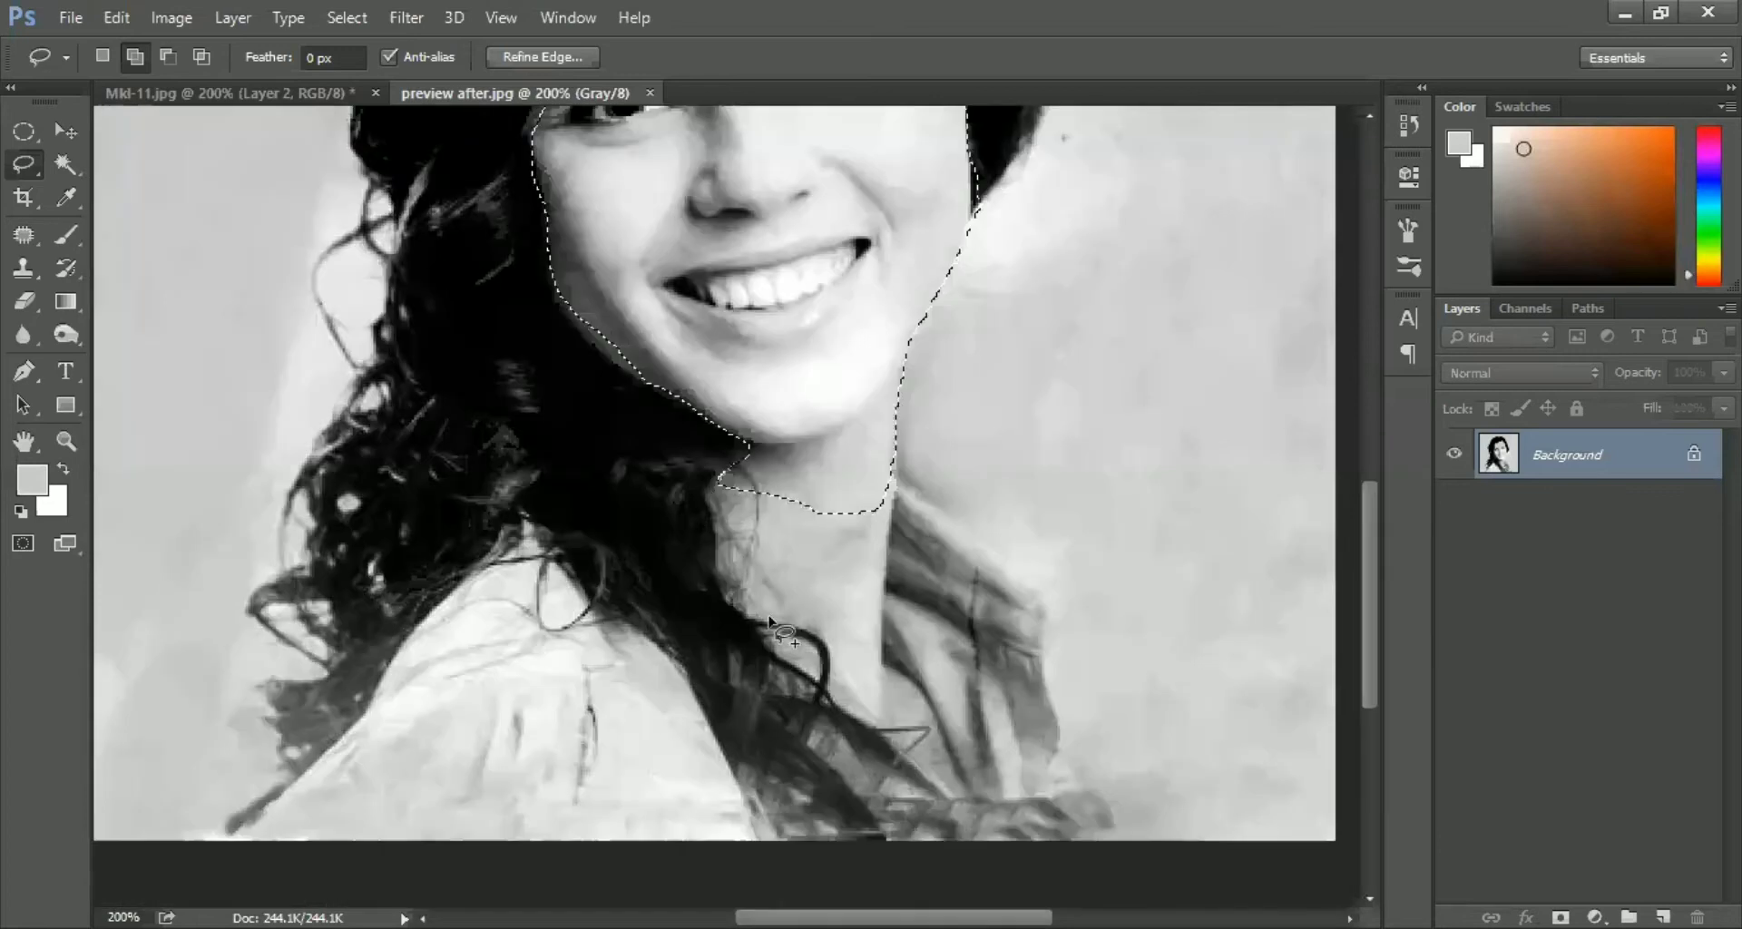
mouse_move(867, 707)
mouse_down()
mouse_move(894, 558)
mouse_move(878, 418)
mouse_up()
scroll(926, 684, up, 5)
key(shift)
mouse_move(788, 227)
mouse_down()
mouse_move(833, 212)
mouse_move(859, 241)
mouse_move(851, 220)
mouse_move(921, 293)
mouse_move(976, 456)
mouse_move(899, 470)
mouse_up()
drag(794, 297, 759, 124)
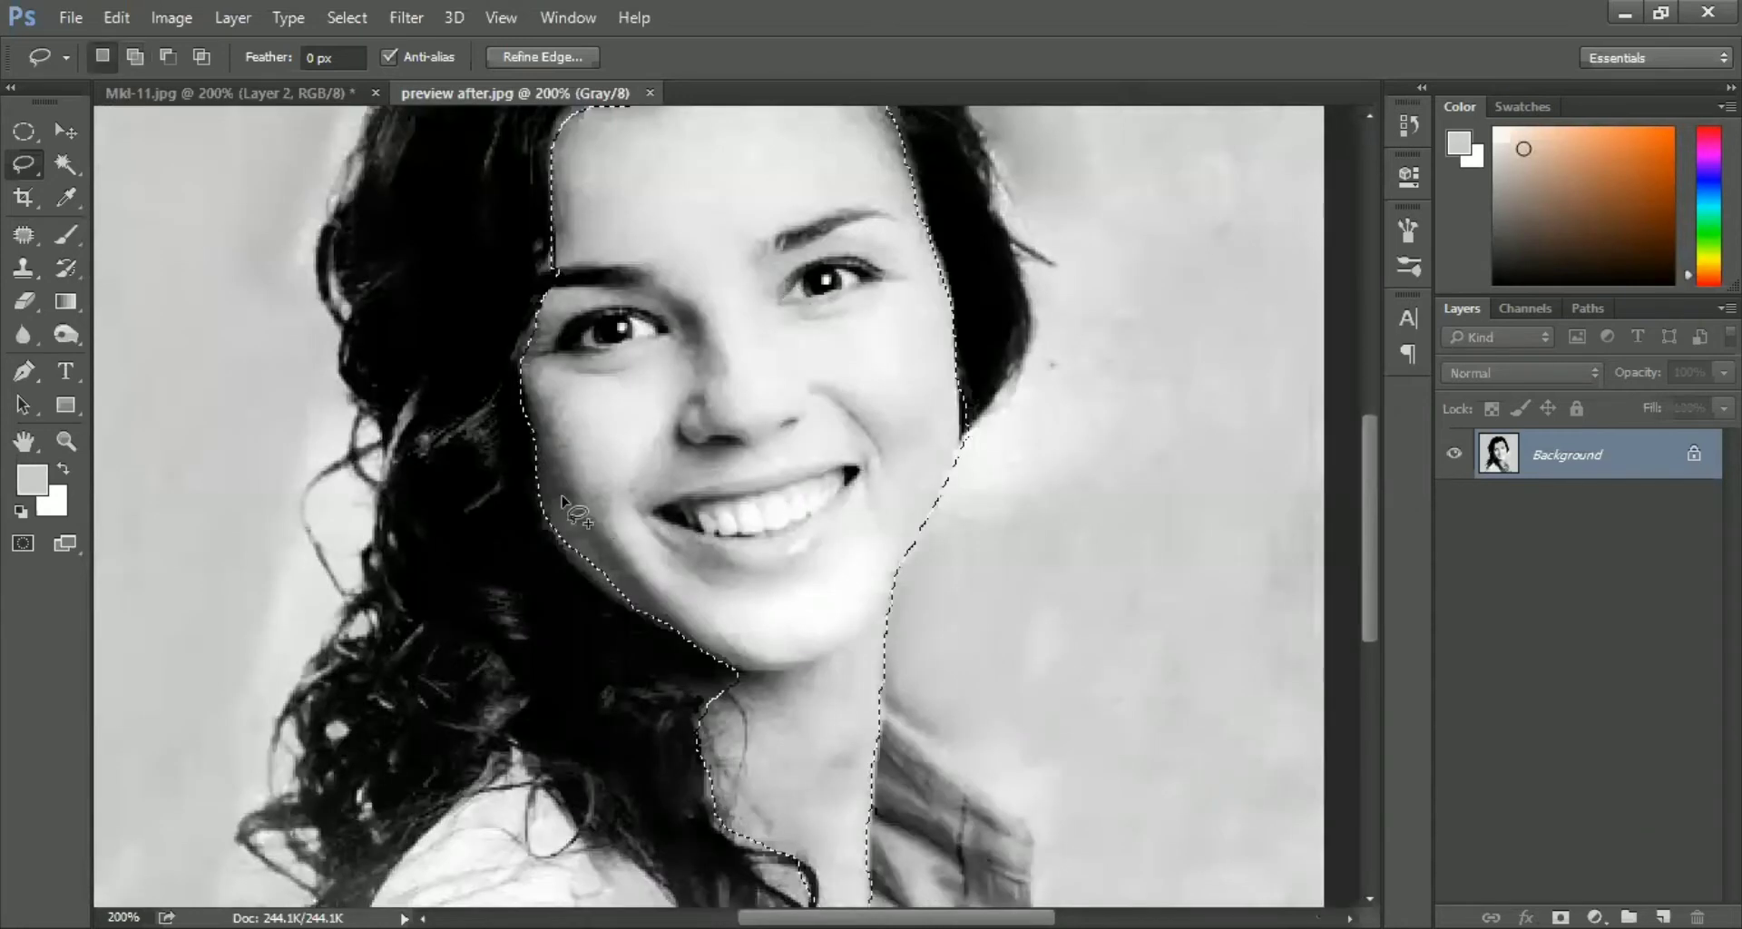
Extend the selection over the missed skin at the base of the neck and along the forehead hairline
mouse_move(551, 497)
mouse_down()
mouse_move(687, 630)
mouse_move(768, 411)
mouse_up()
scroll(762, 617, down, 1)
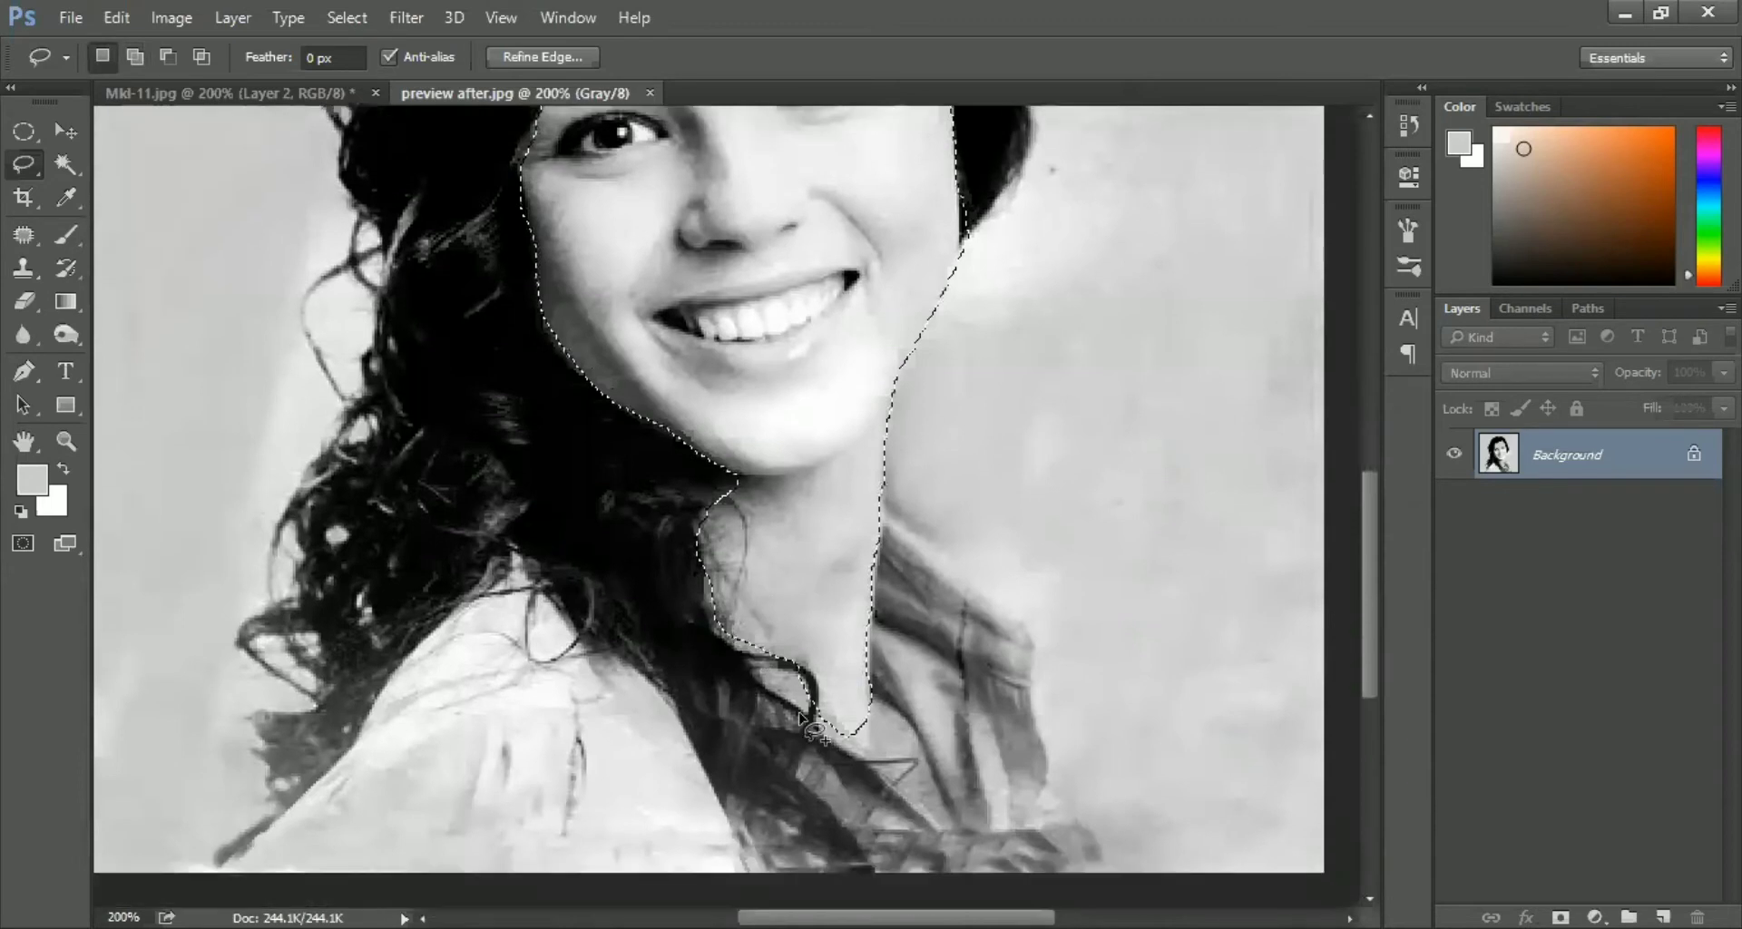
drag(884, 708, 873, 740)
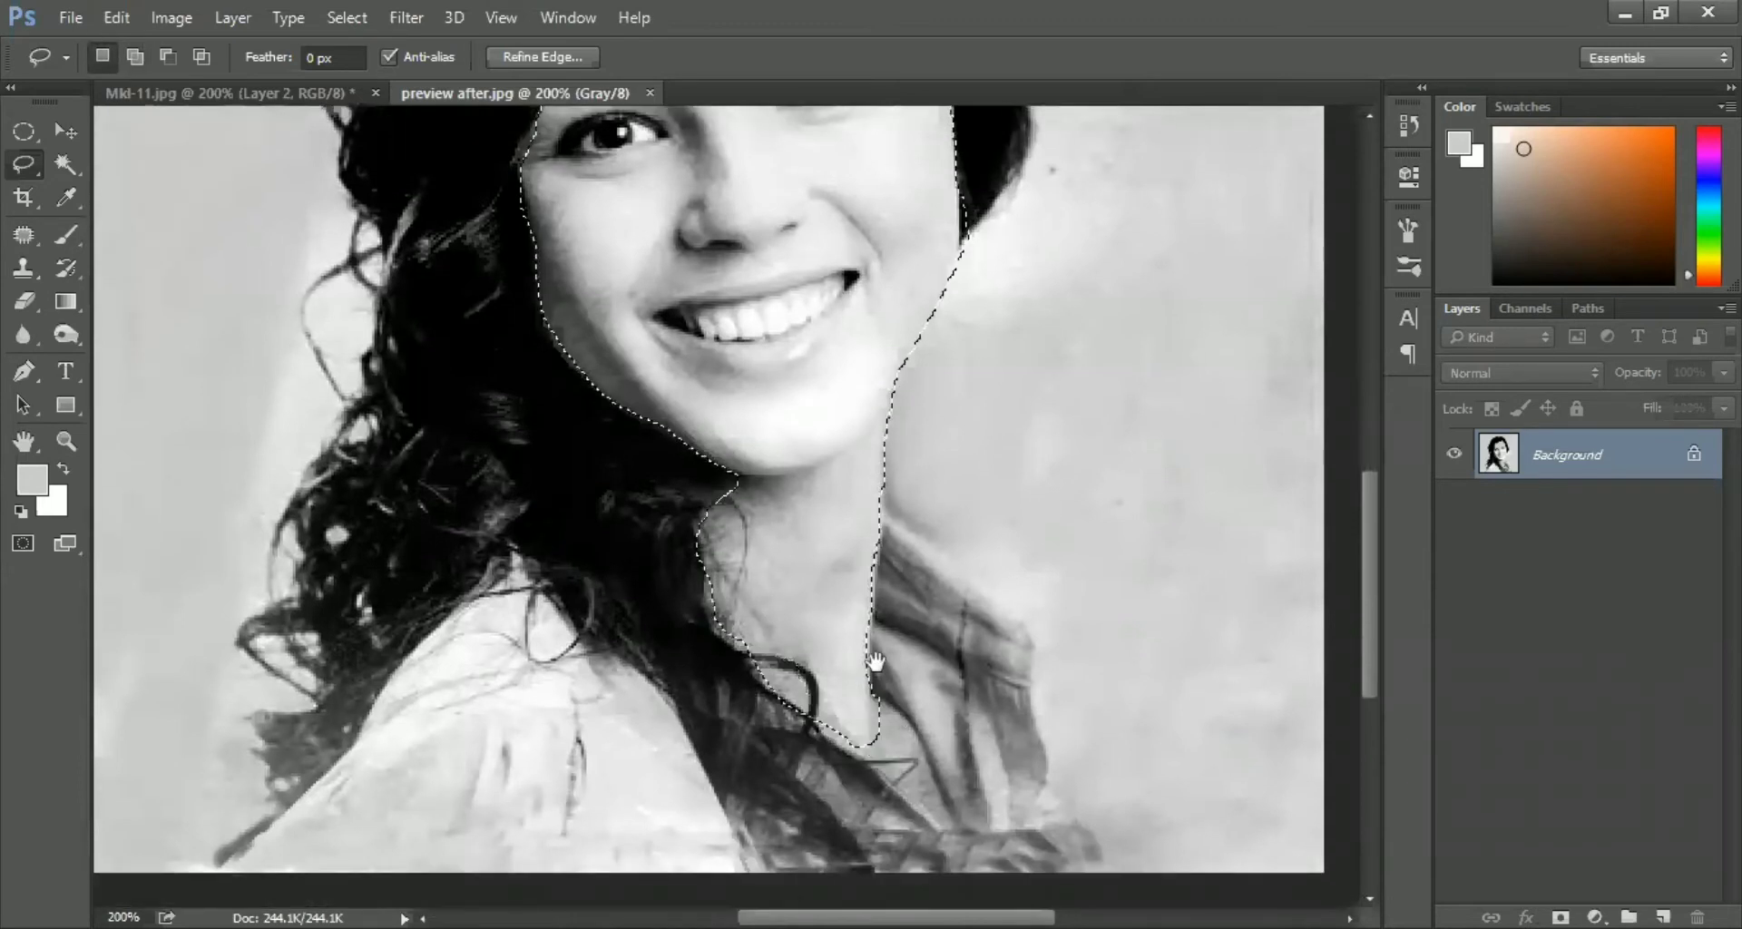
drag(717, 227, 794, 565)
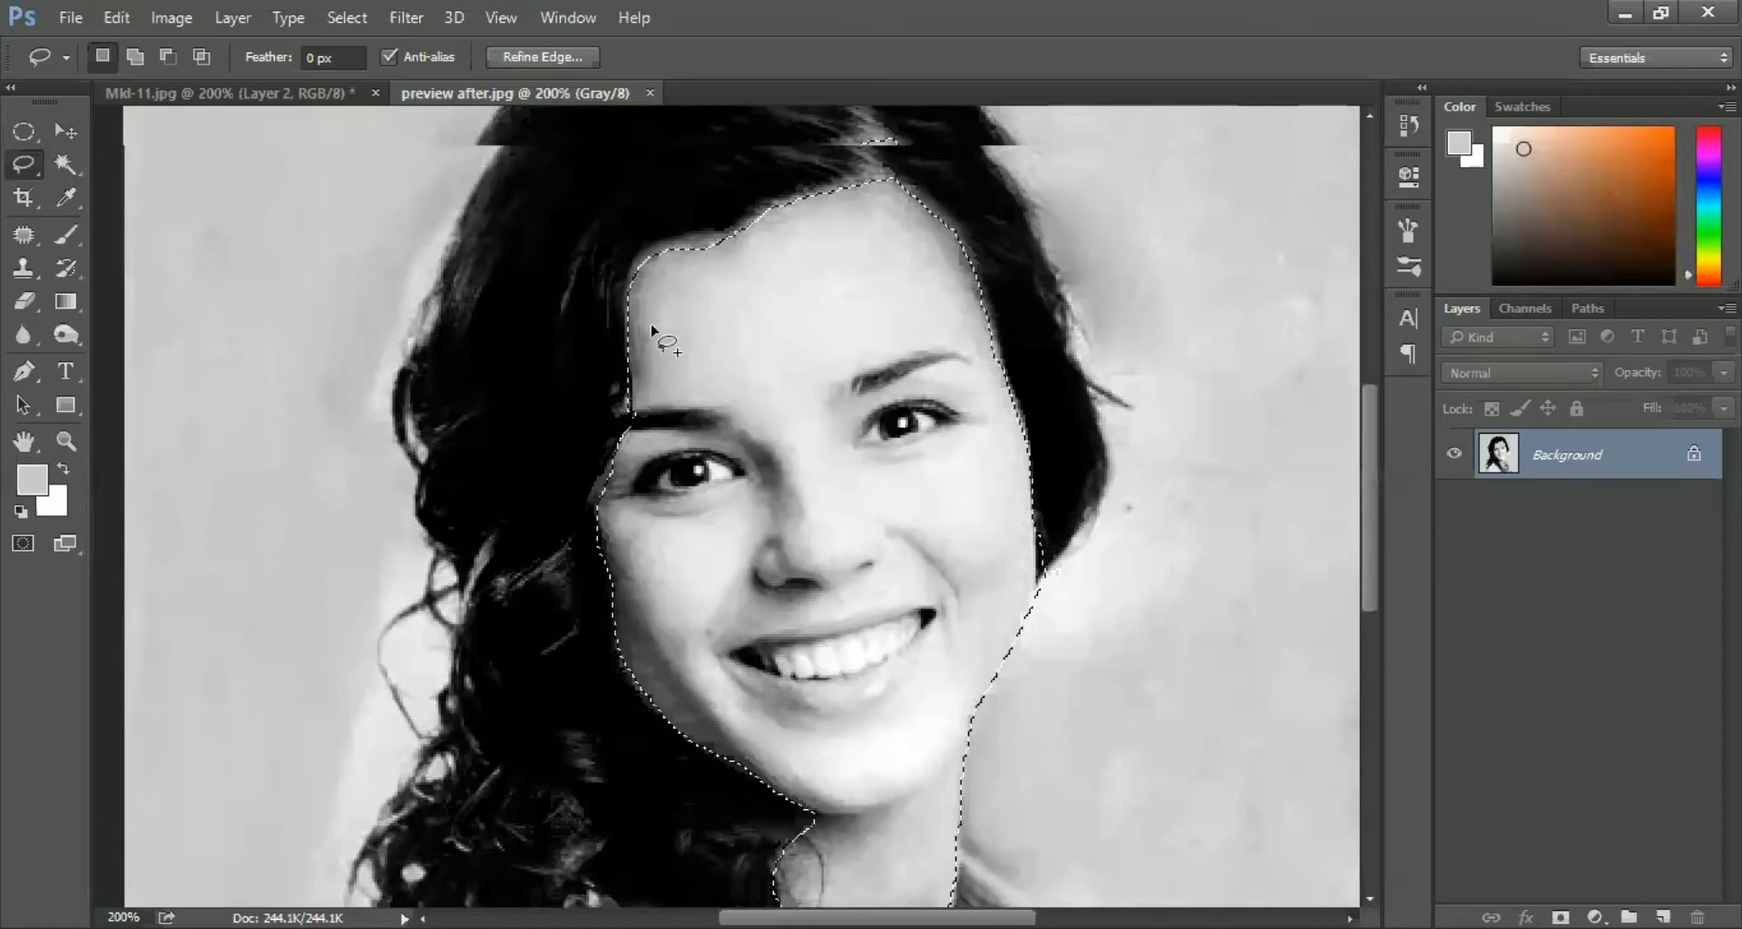
scroll(717, 310, up, 2)
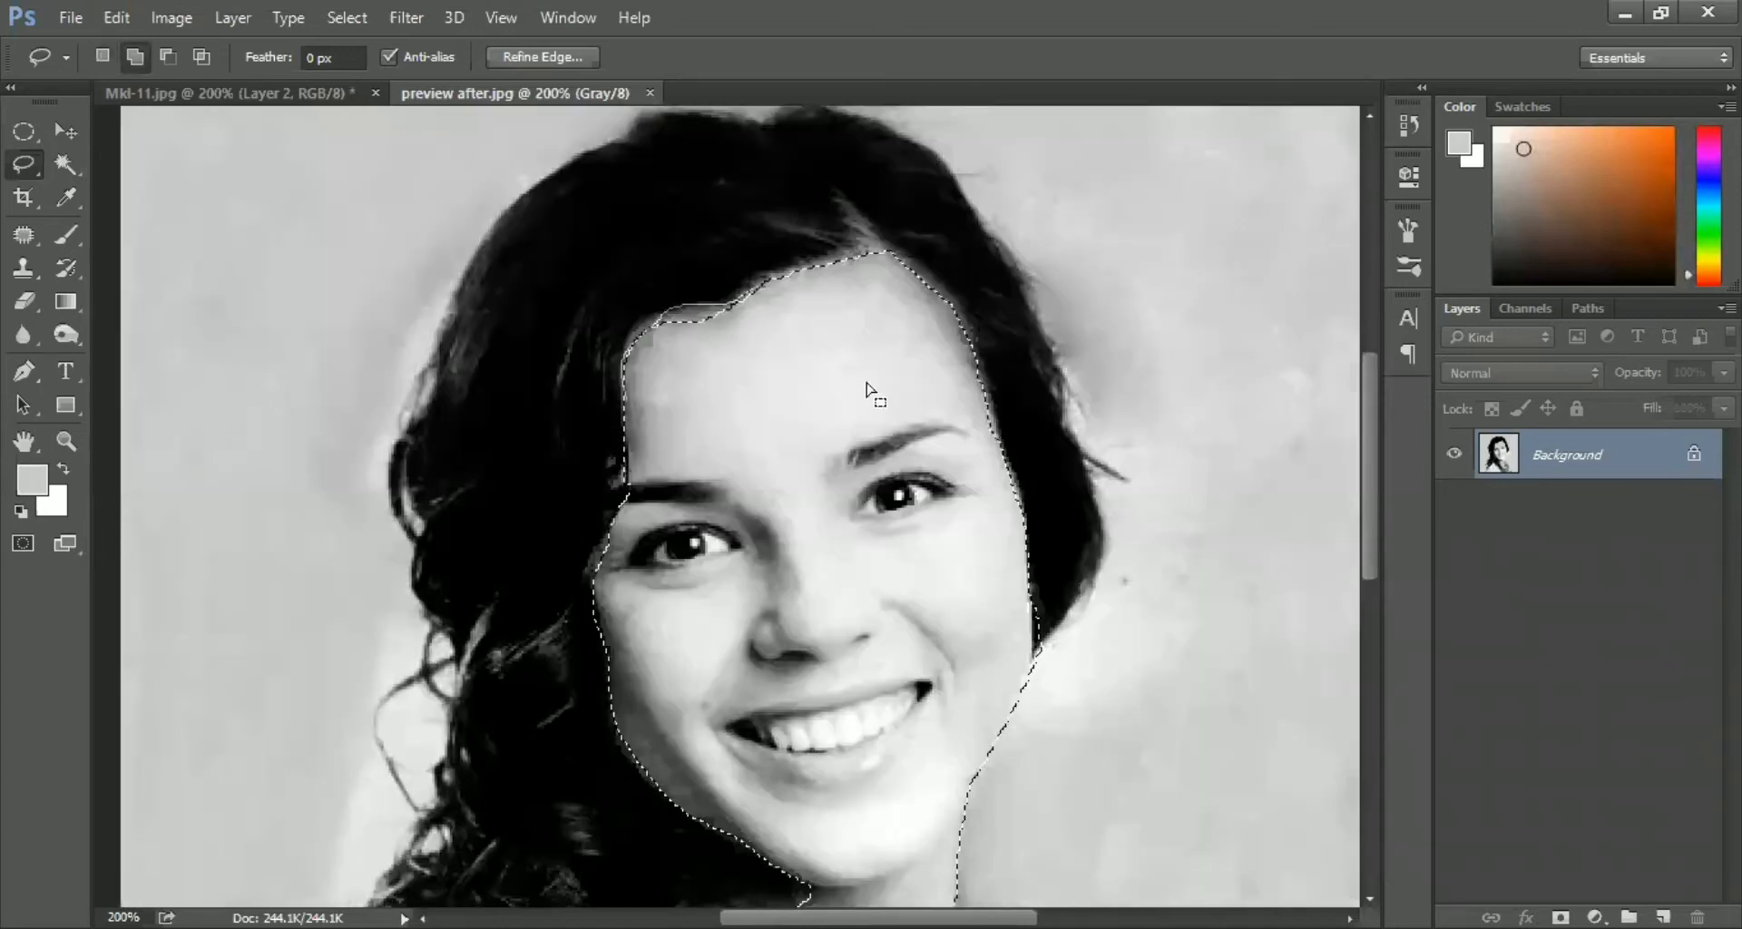
drag(867, 390, 797, 311)
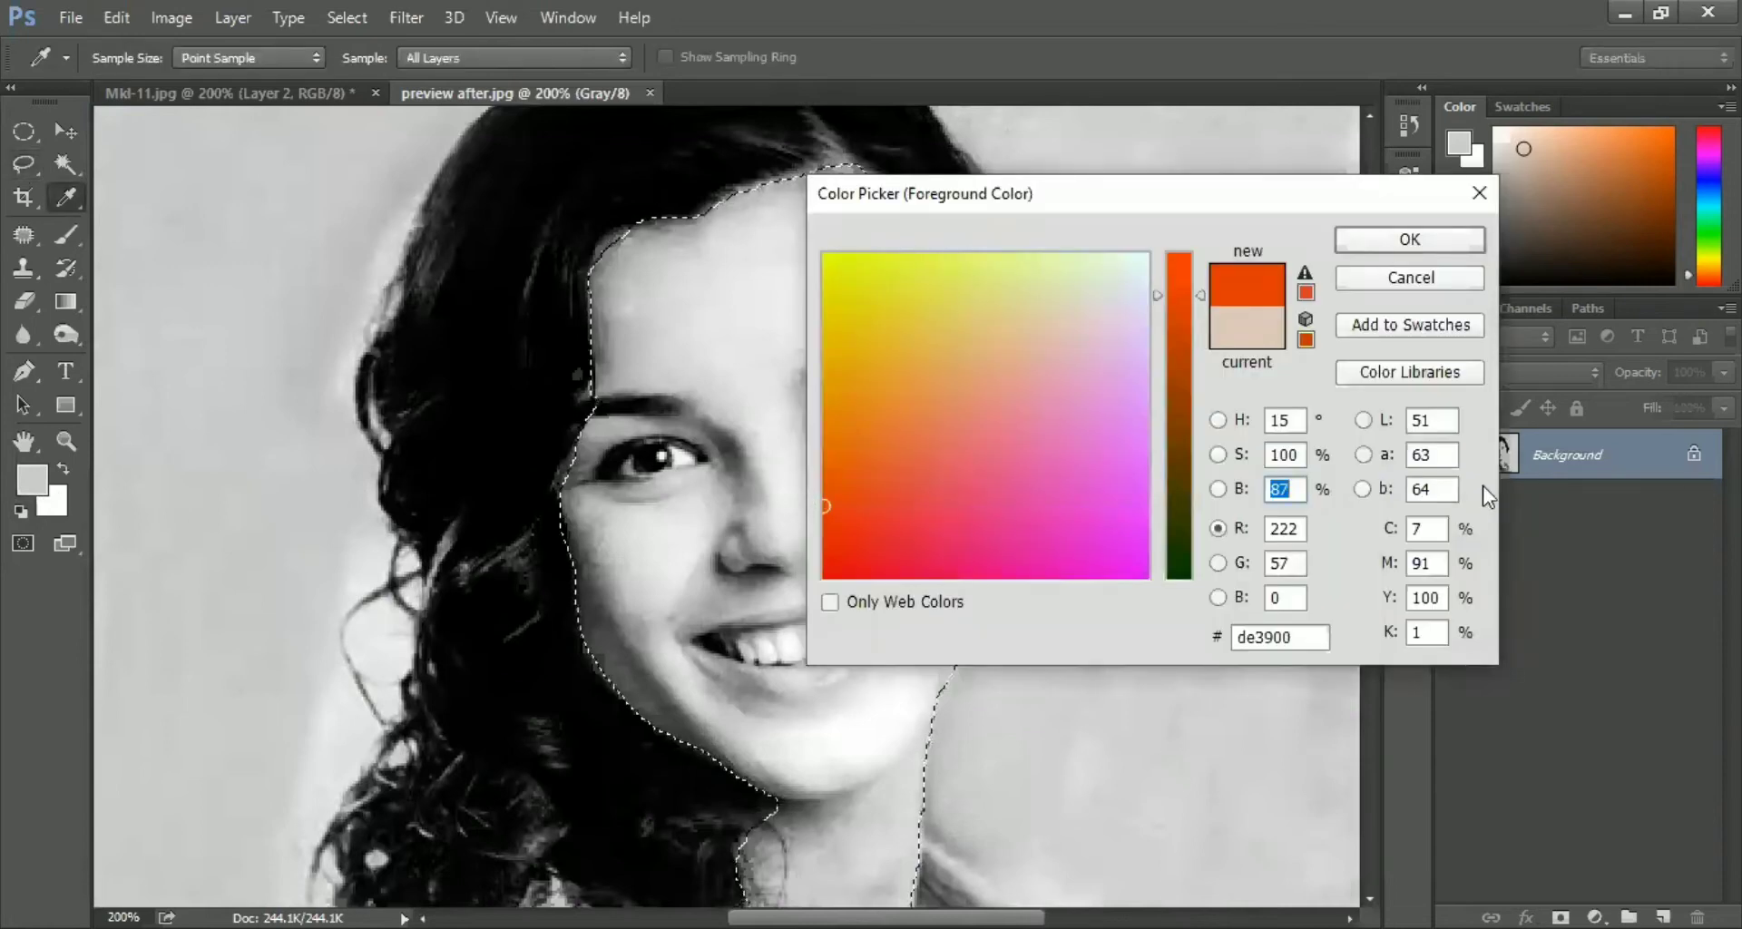
Set the foreground colour to orange #de3900 and add a new layer with Soft Light blending
key(Escape)
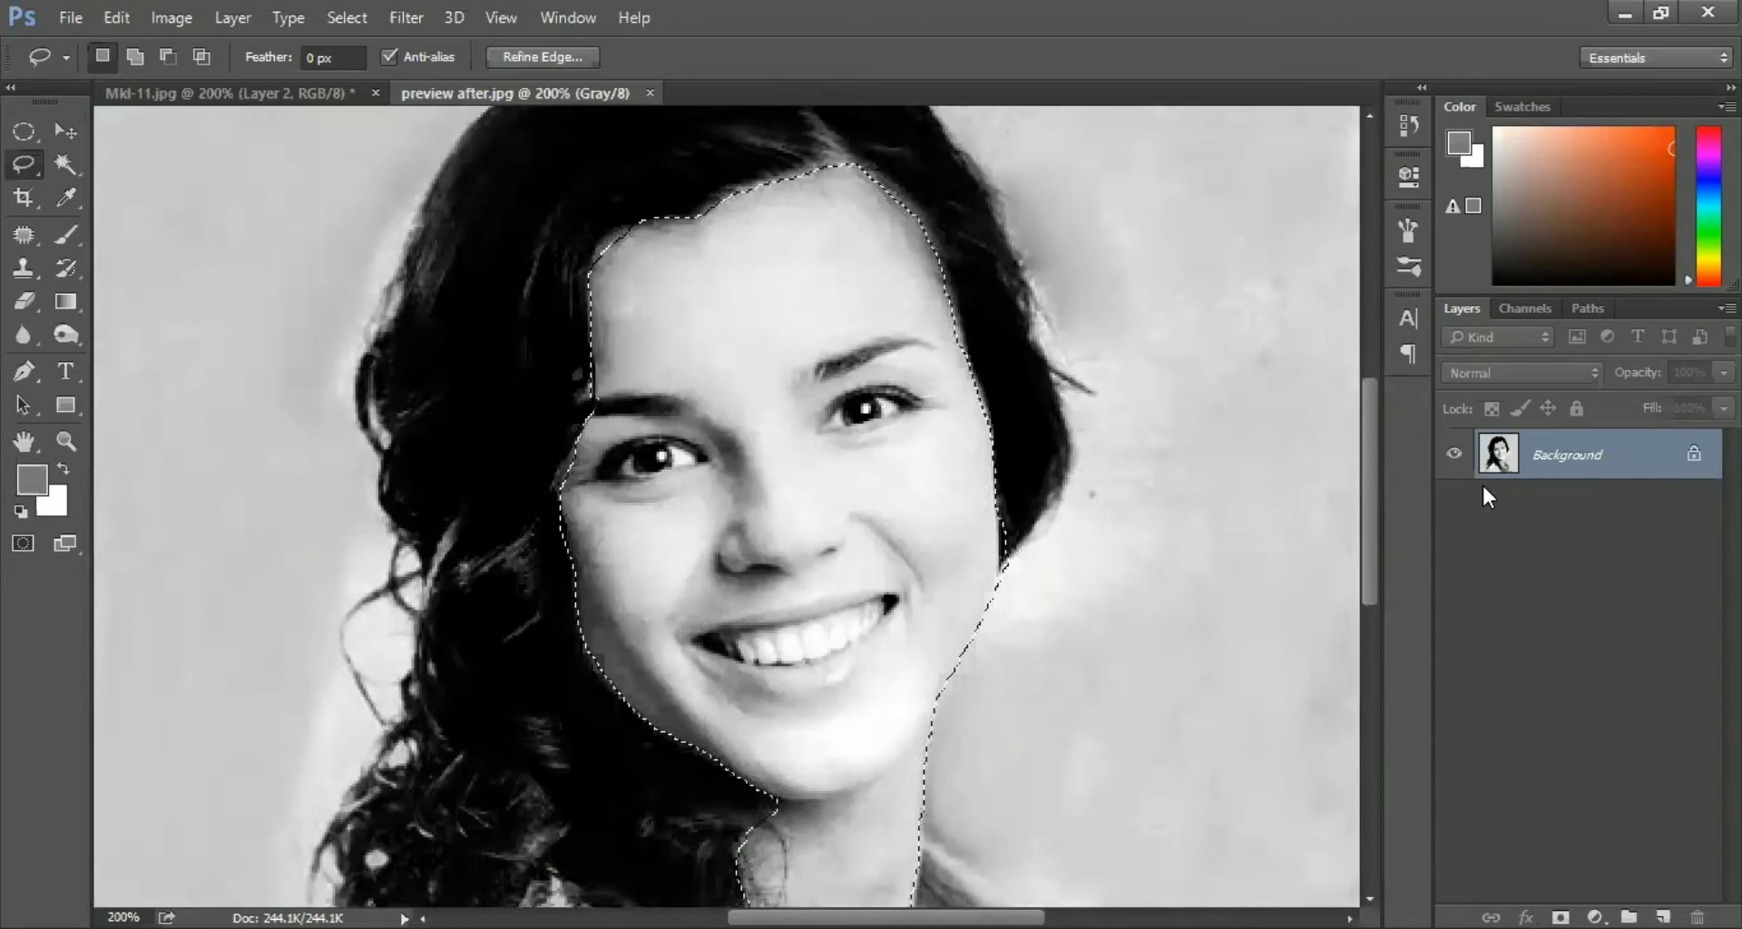
key(ctrl+shift+alt+n)
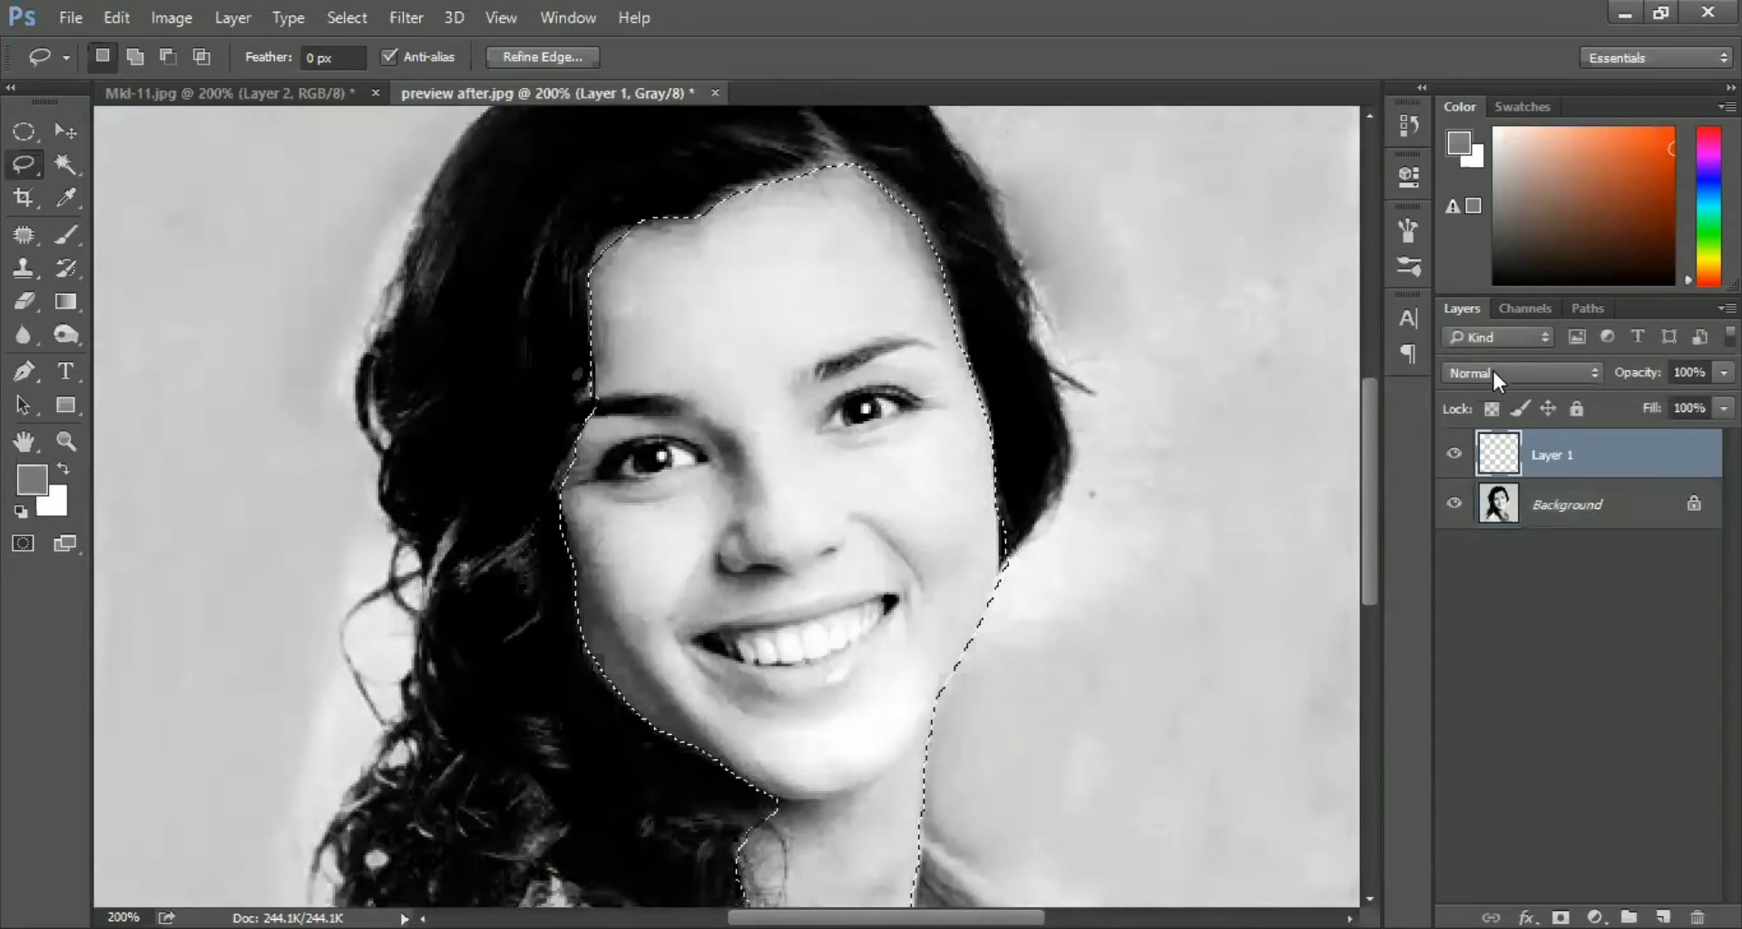
click(1496, 375)
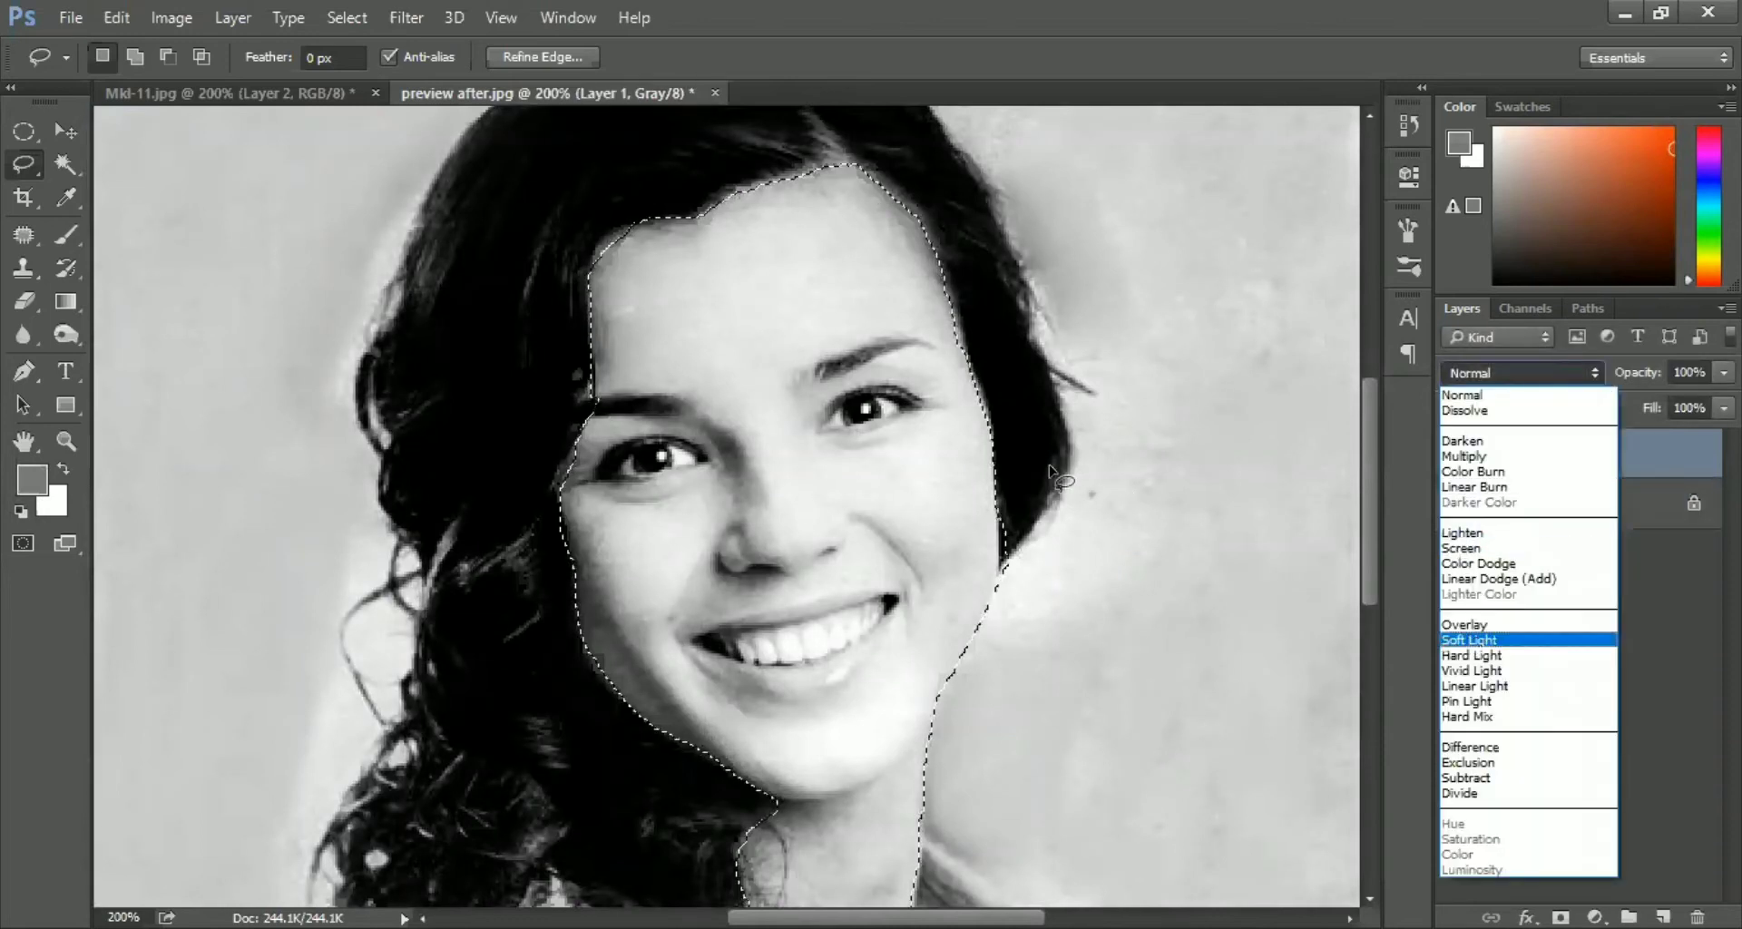
key(Return)
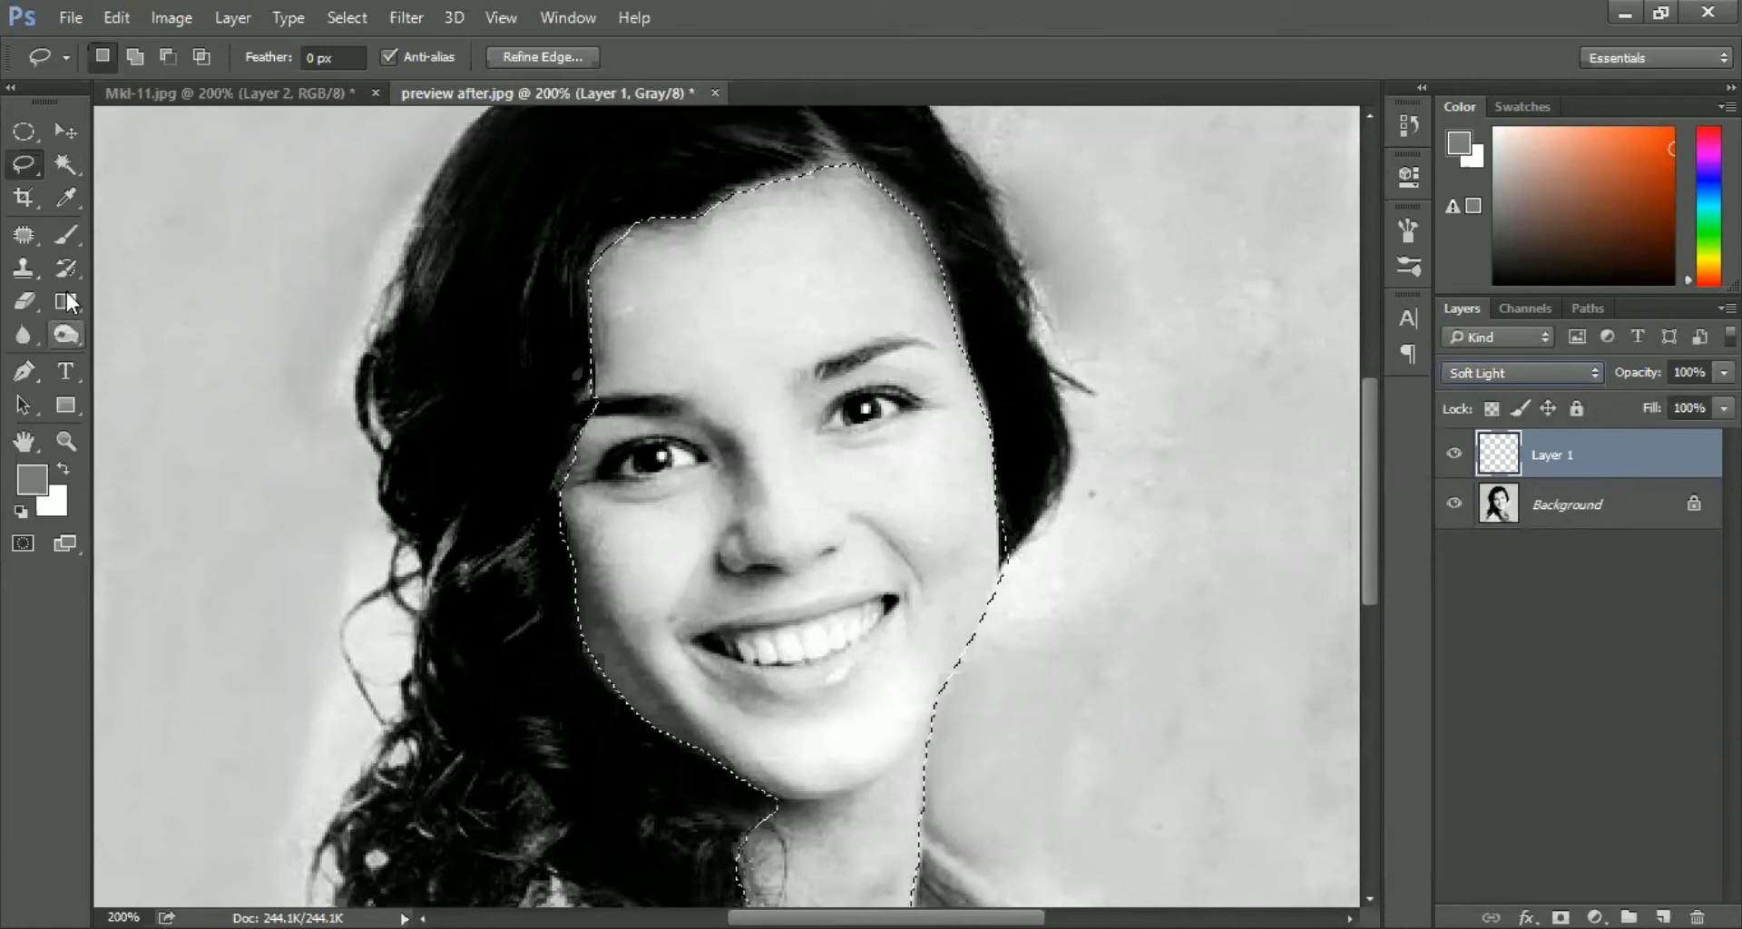
Paint over the selected skin on the Soft Light layer with a size 30 brush at 50% opacity
click(63, 239)
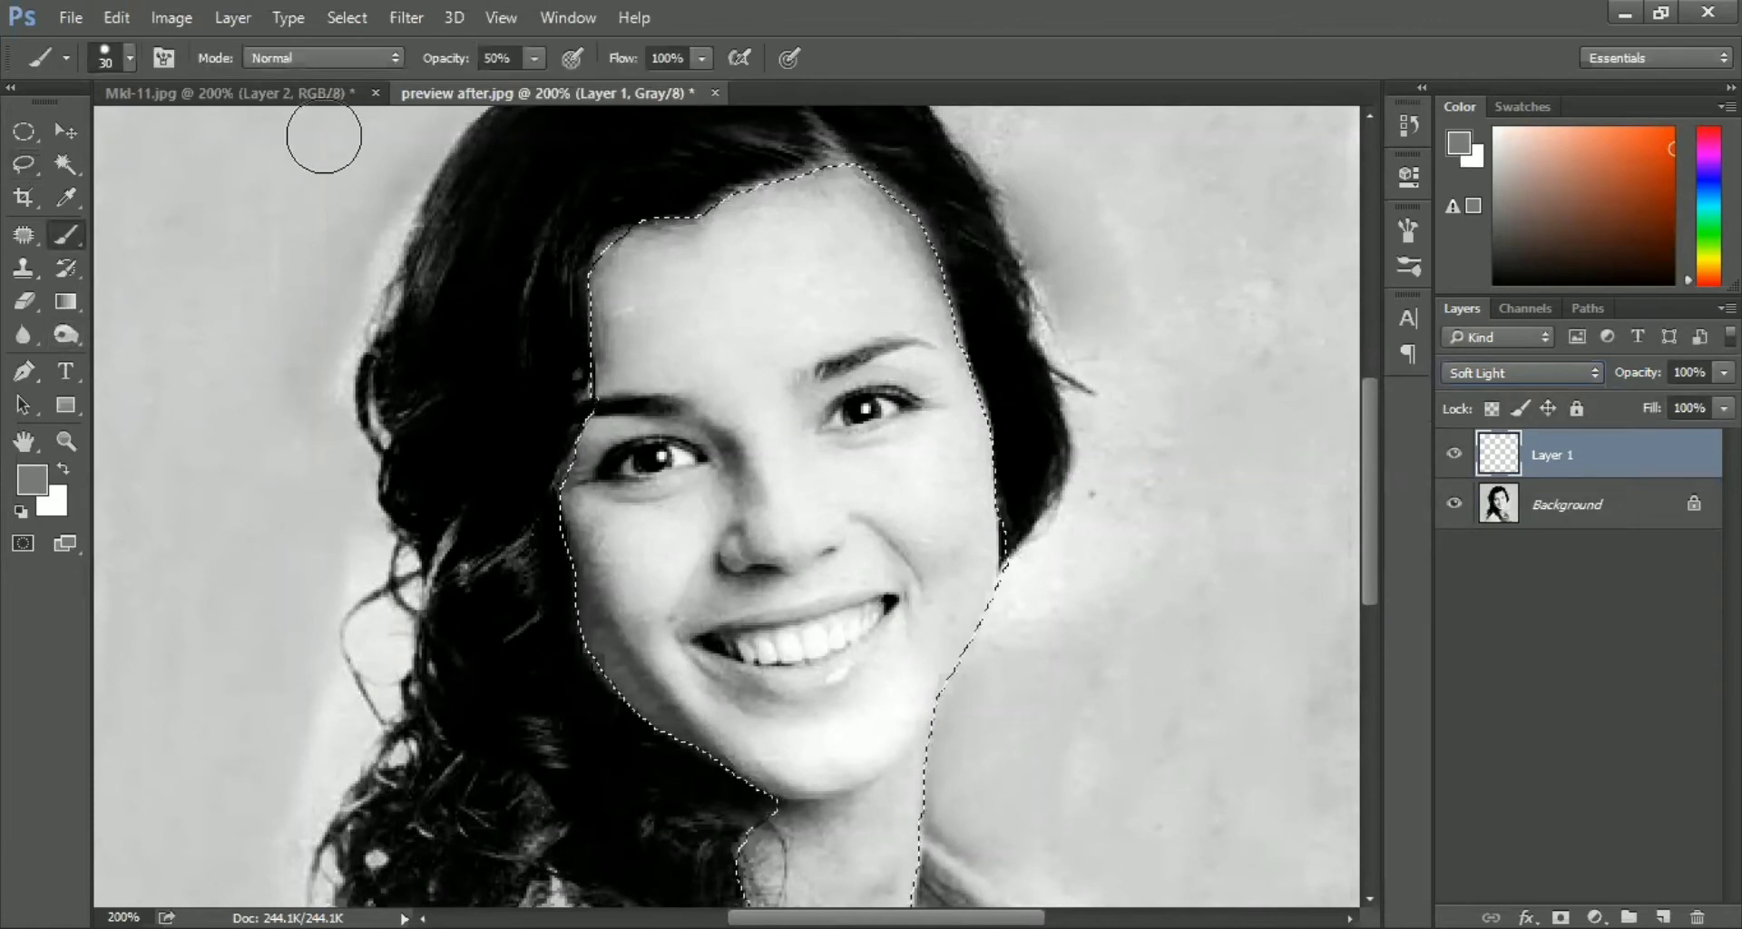
scroll(635, 508, down, 2)
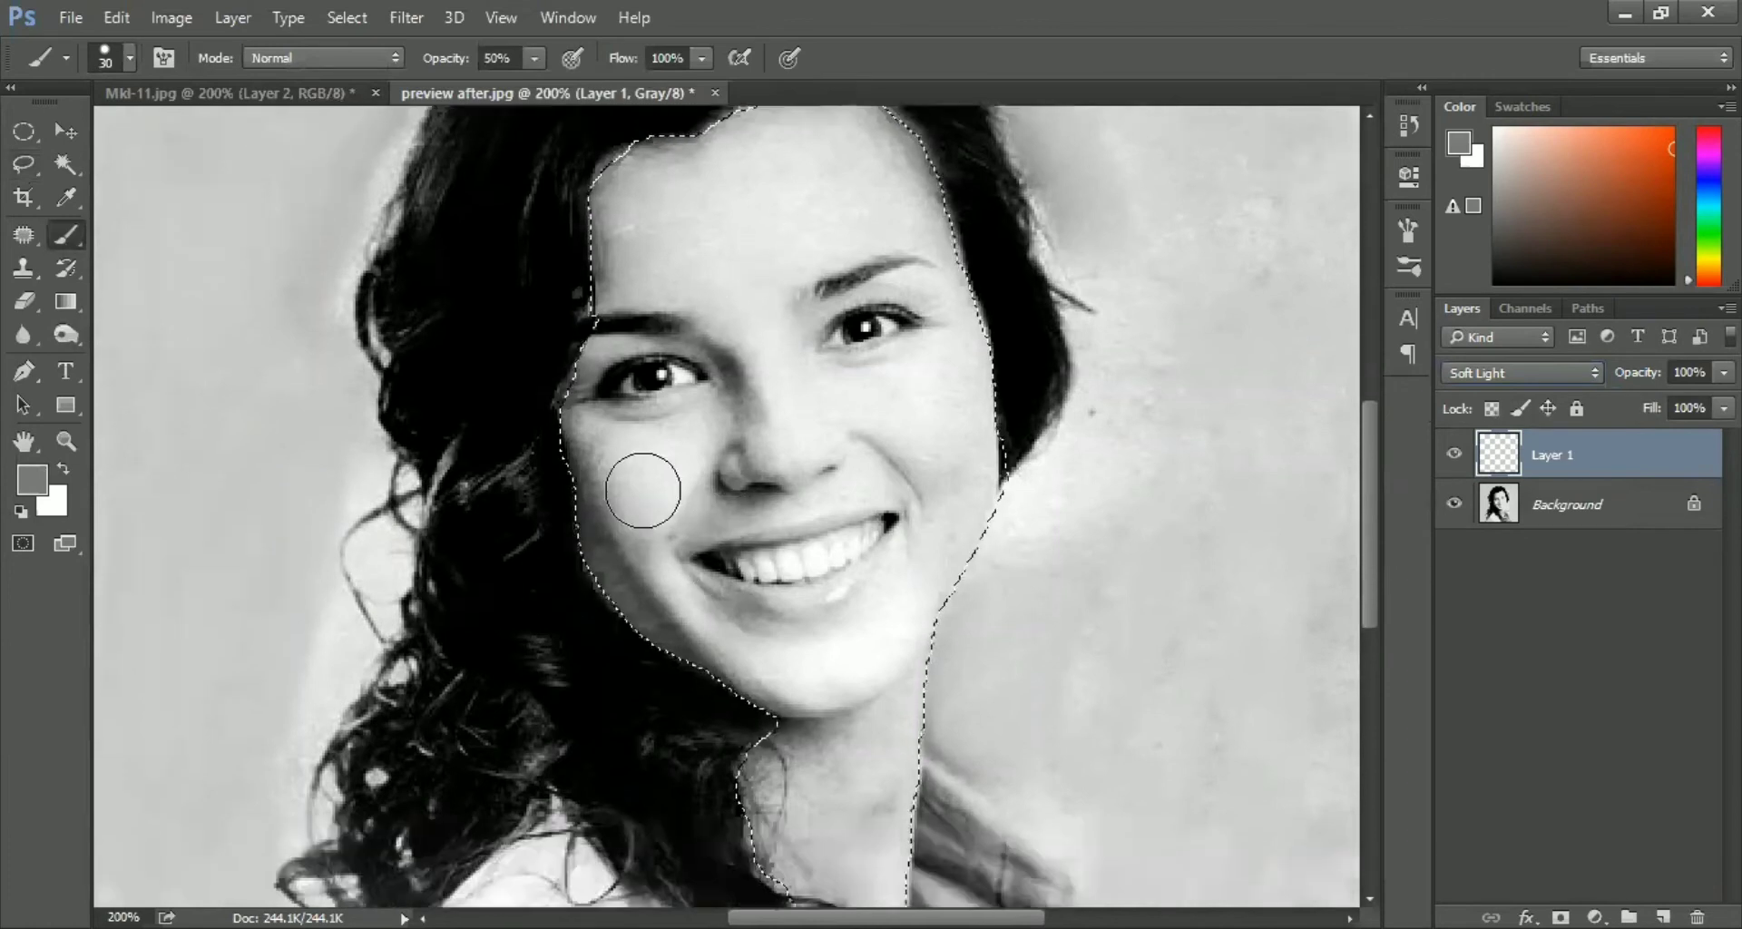
mouse_move(738, 715)
mouse_down()
mouse_move(757, 798)
mouse_move(821, 804)
mouse_move(952, 698)
mouse_up()
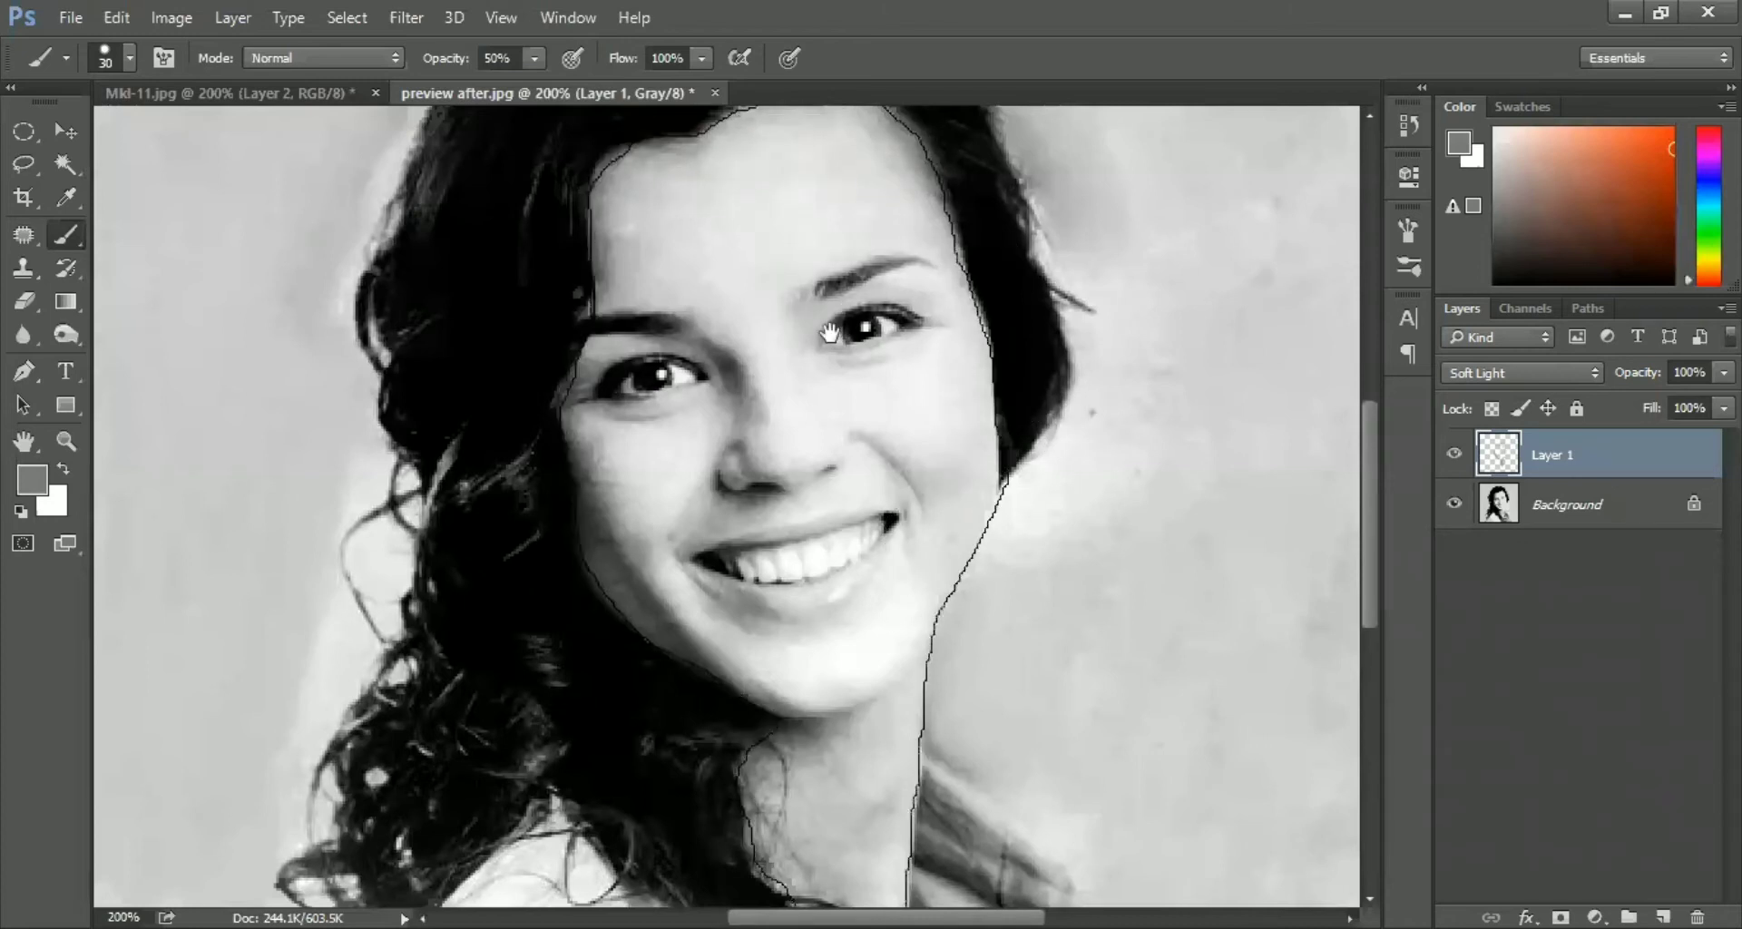
scroll(808, 272, up, 3)
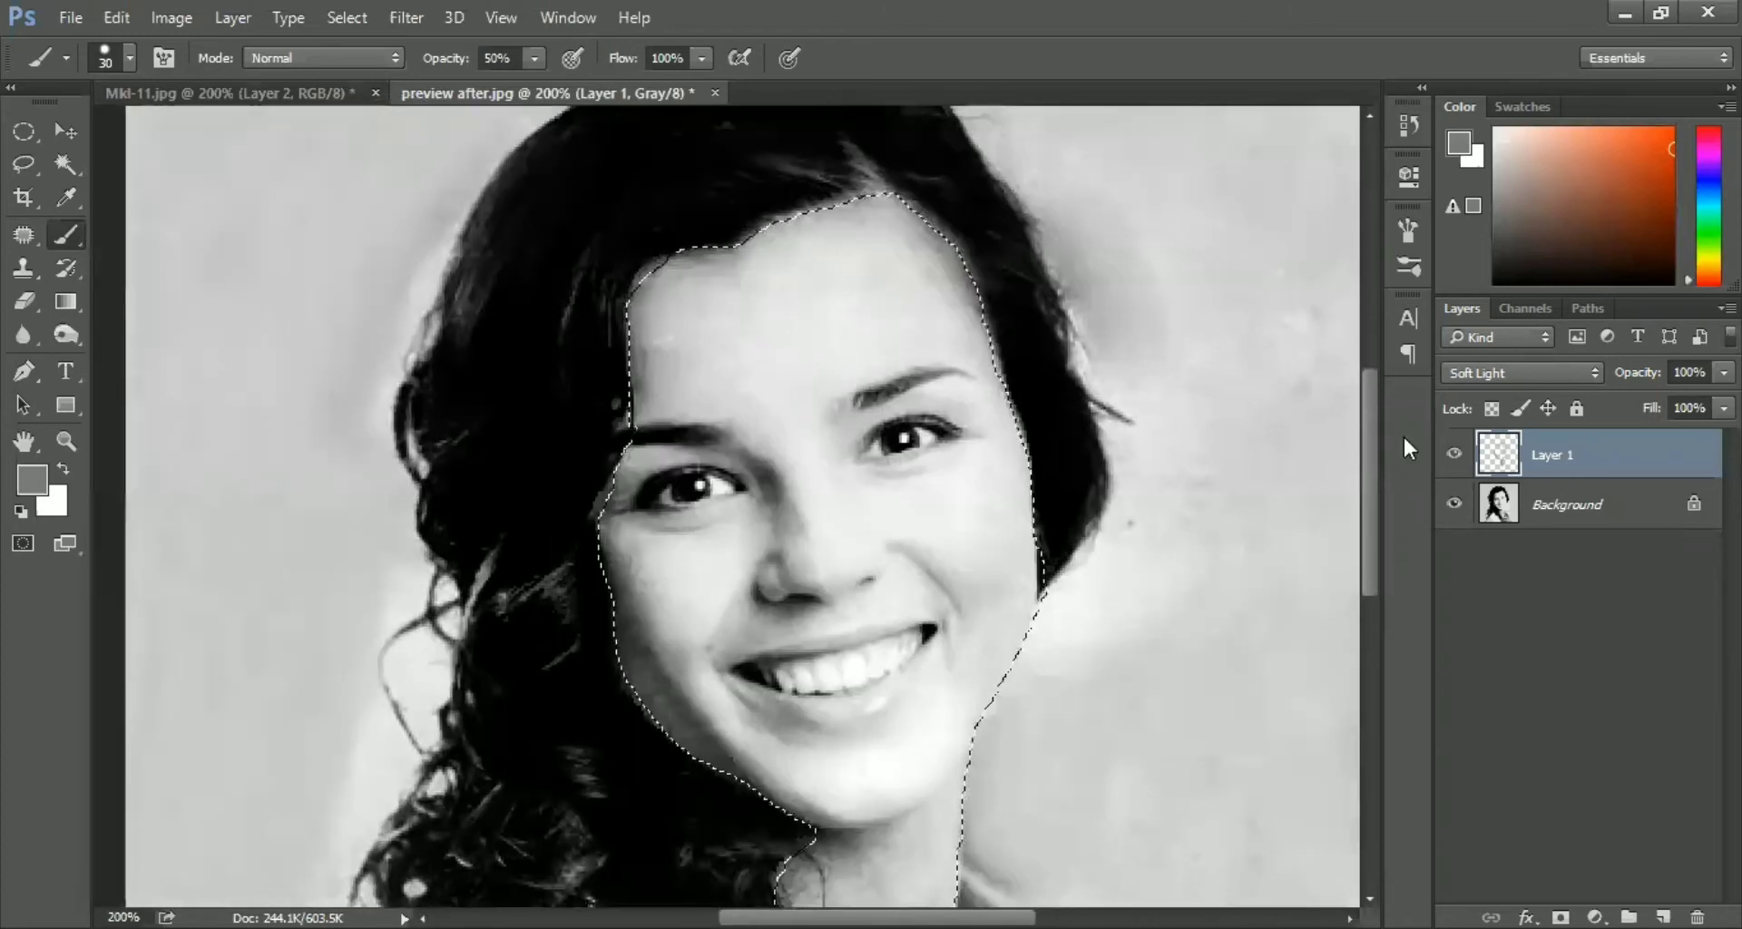
Convert the grayscale image to RGB Color mode, flattening its layers
key(alt+bracketleft)
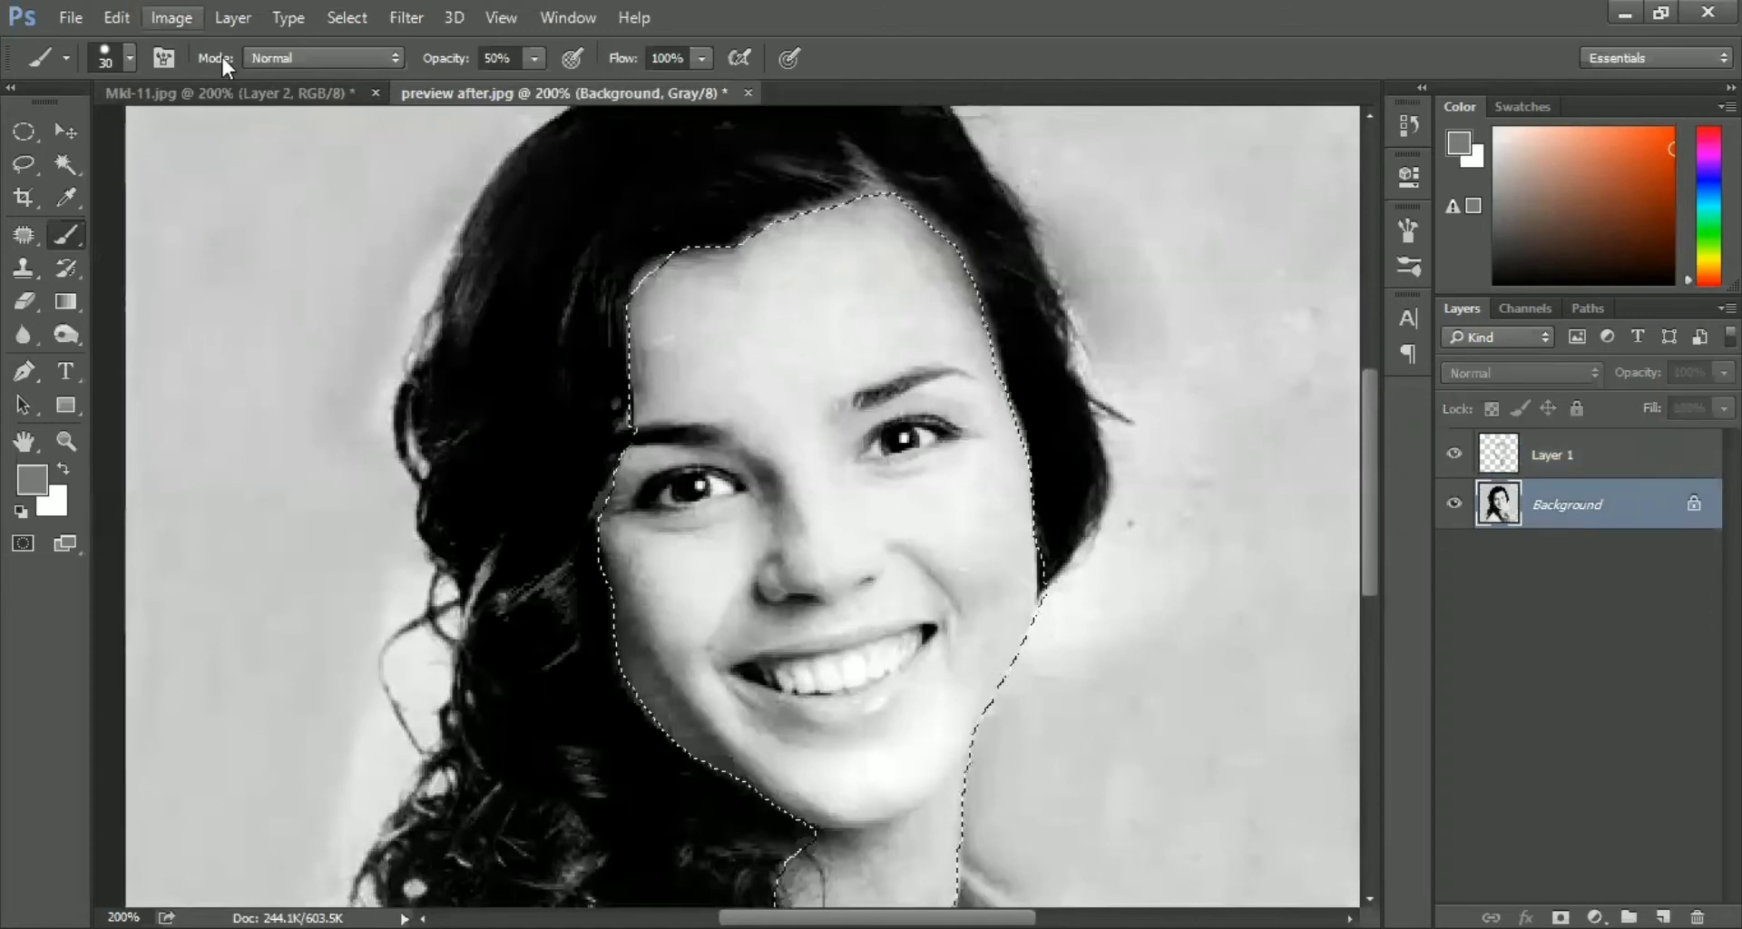
key(alt+i)
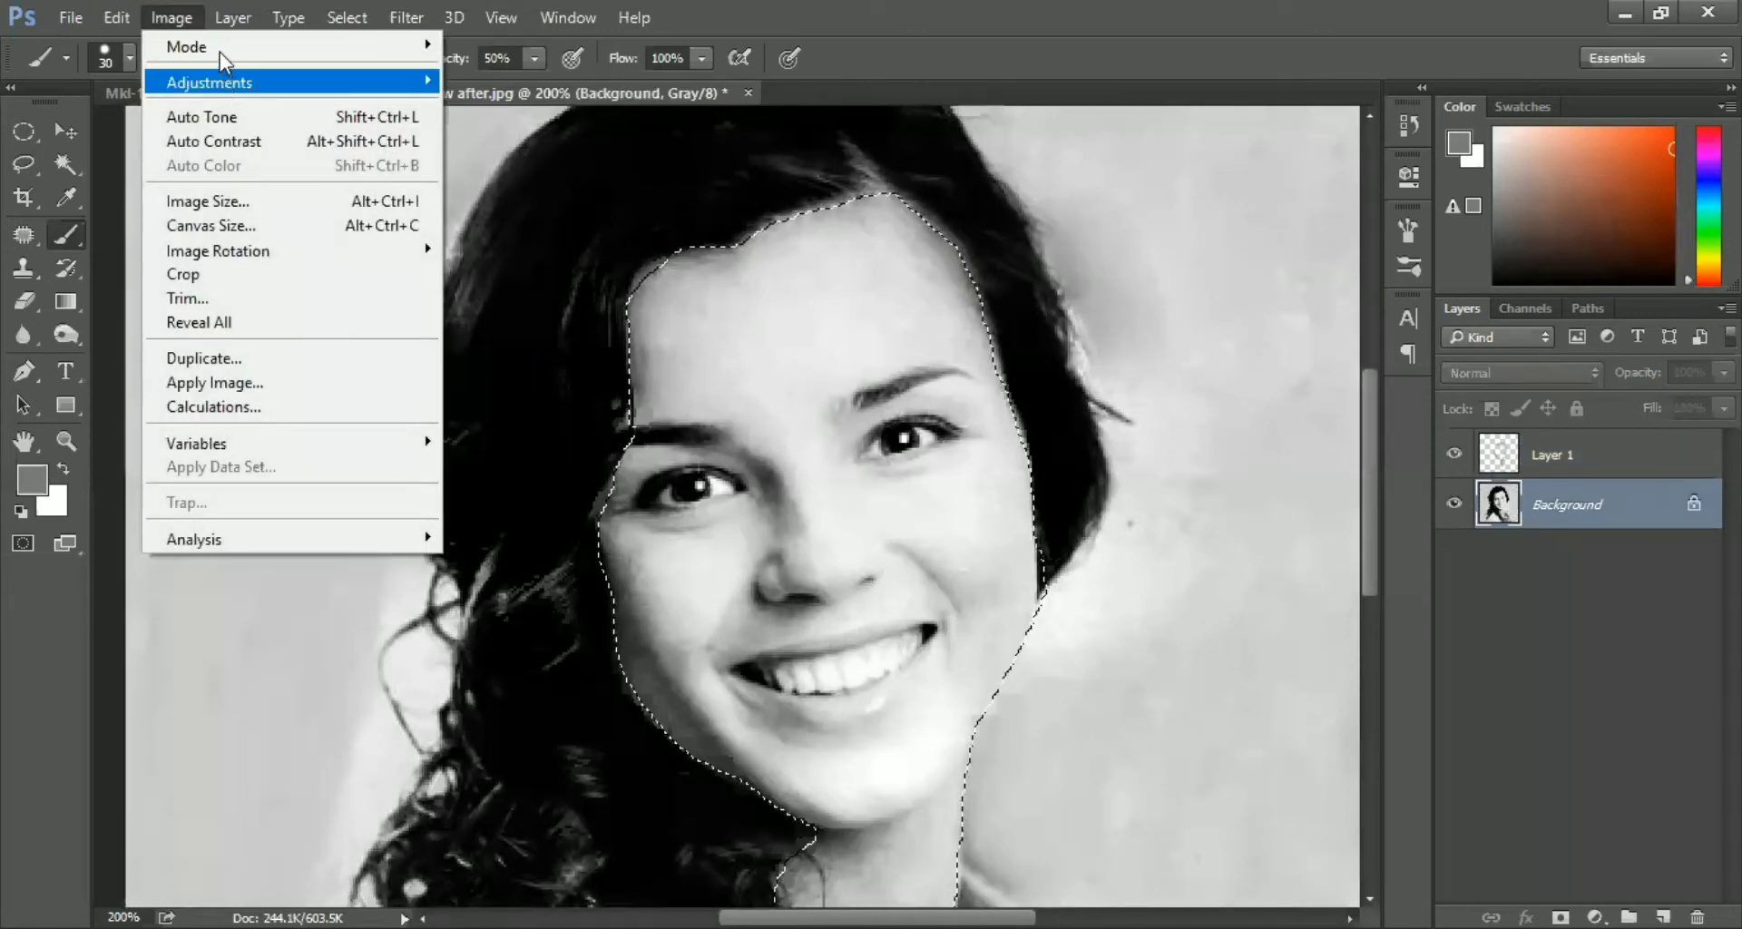
mouse_move(219, 52)
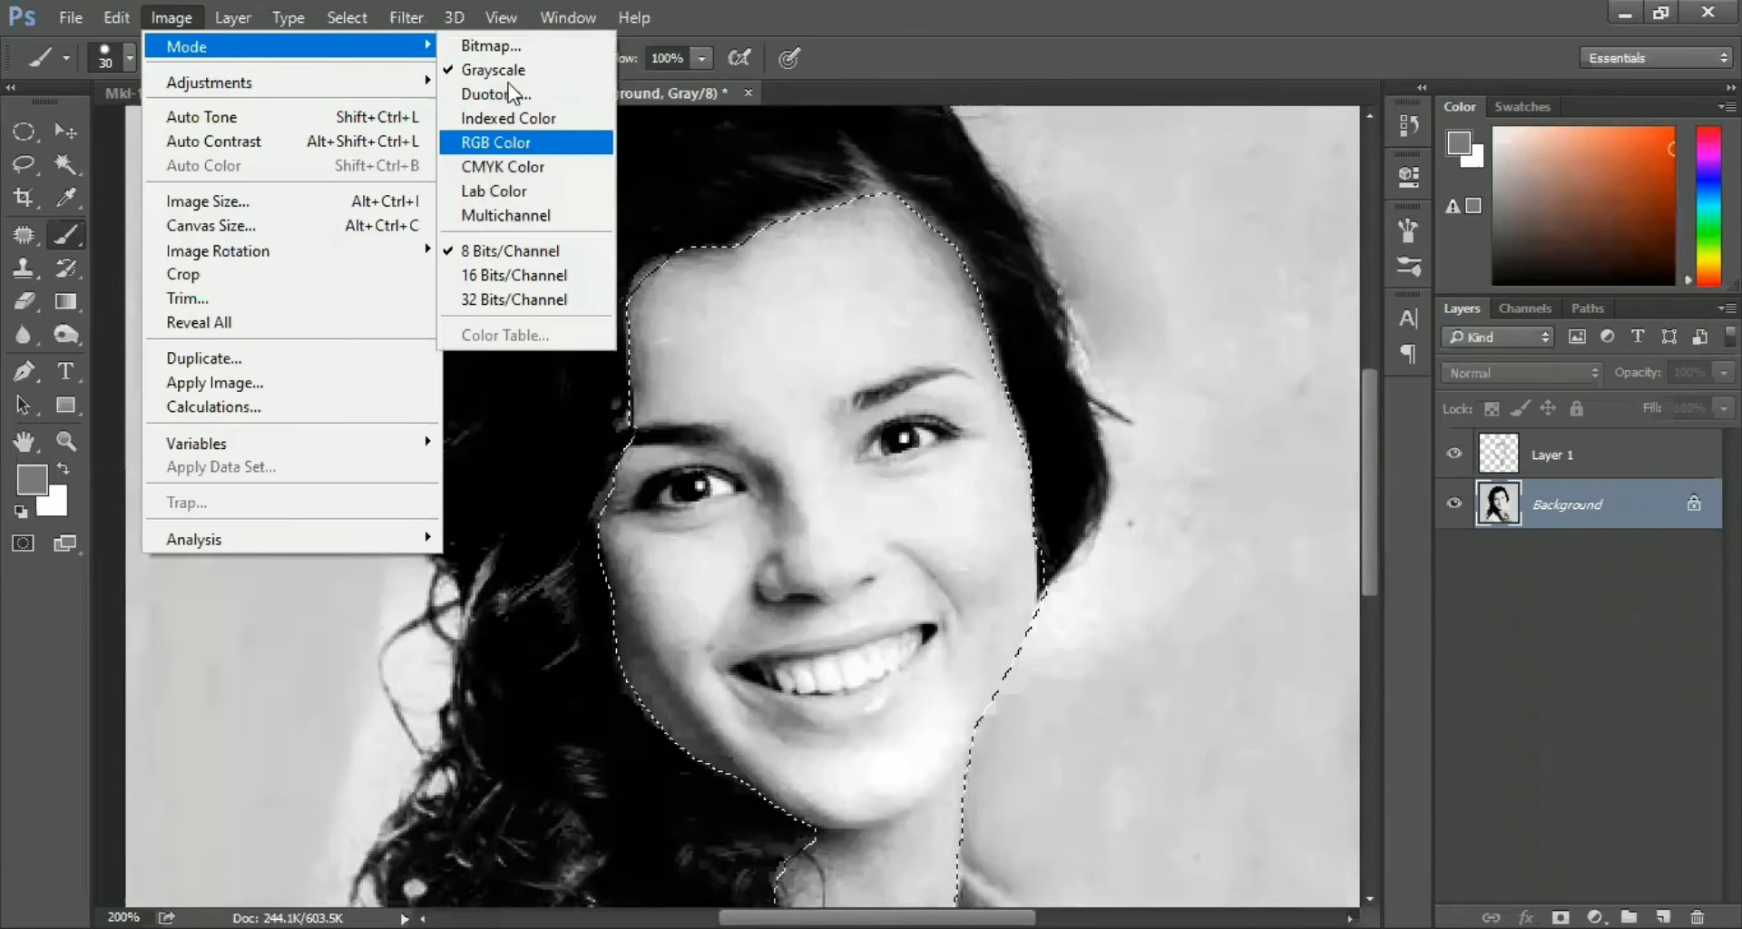
click(495, 144)
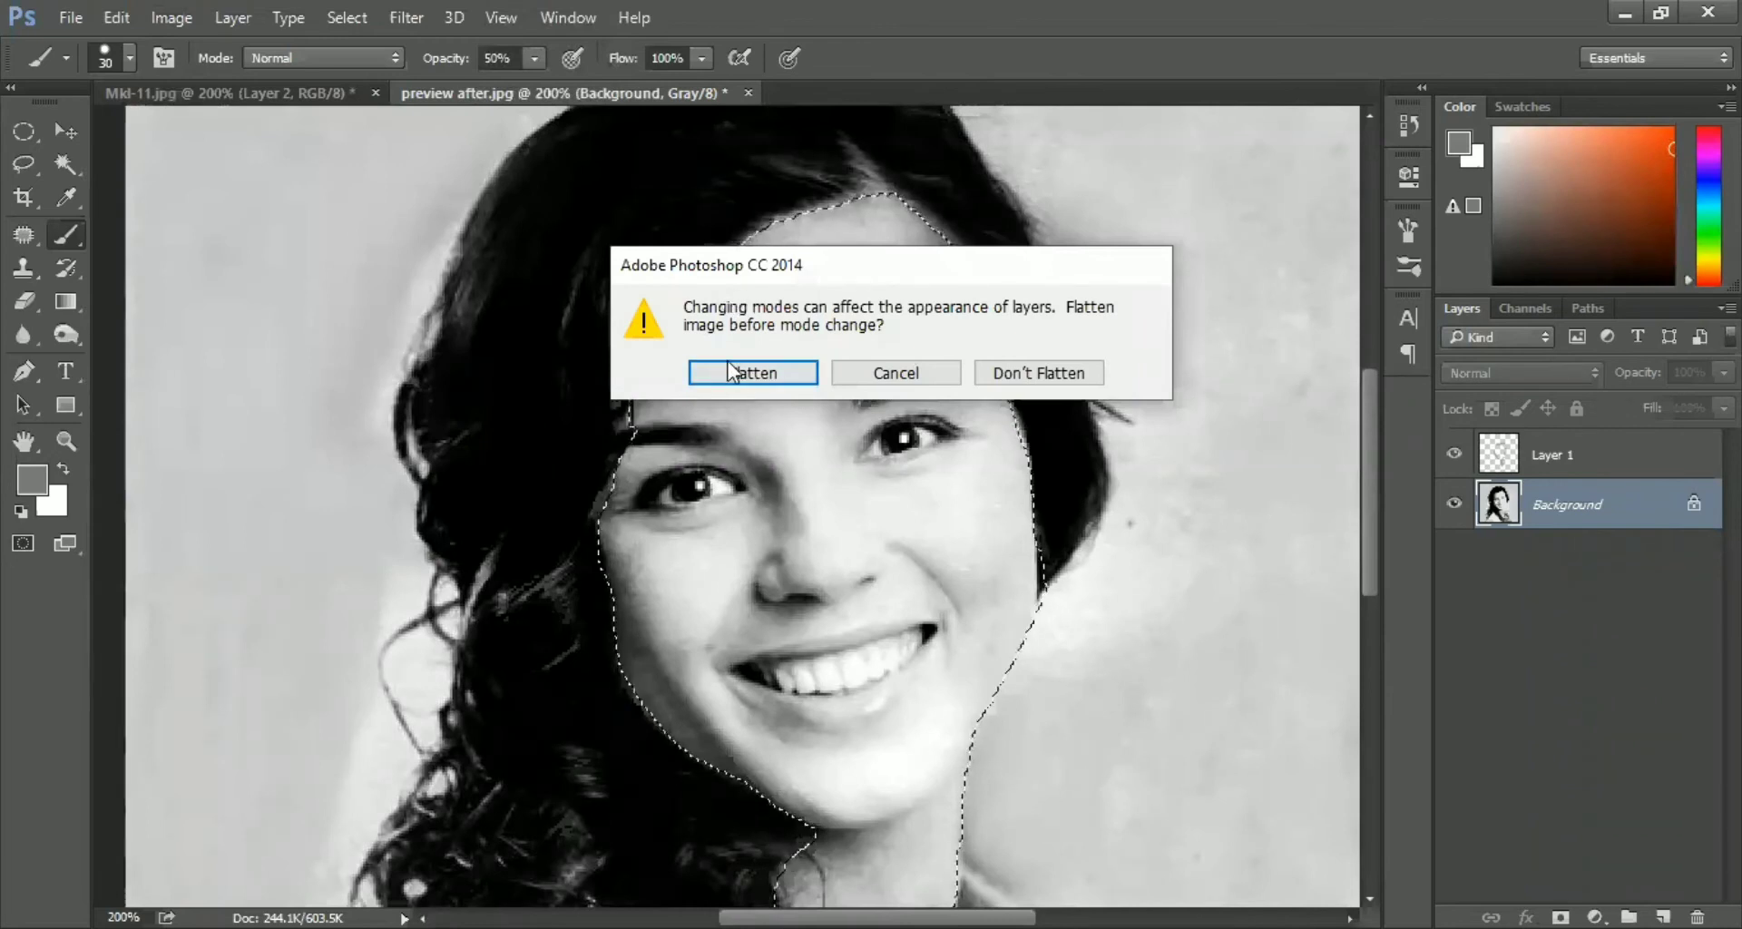
click(752, 374)
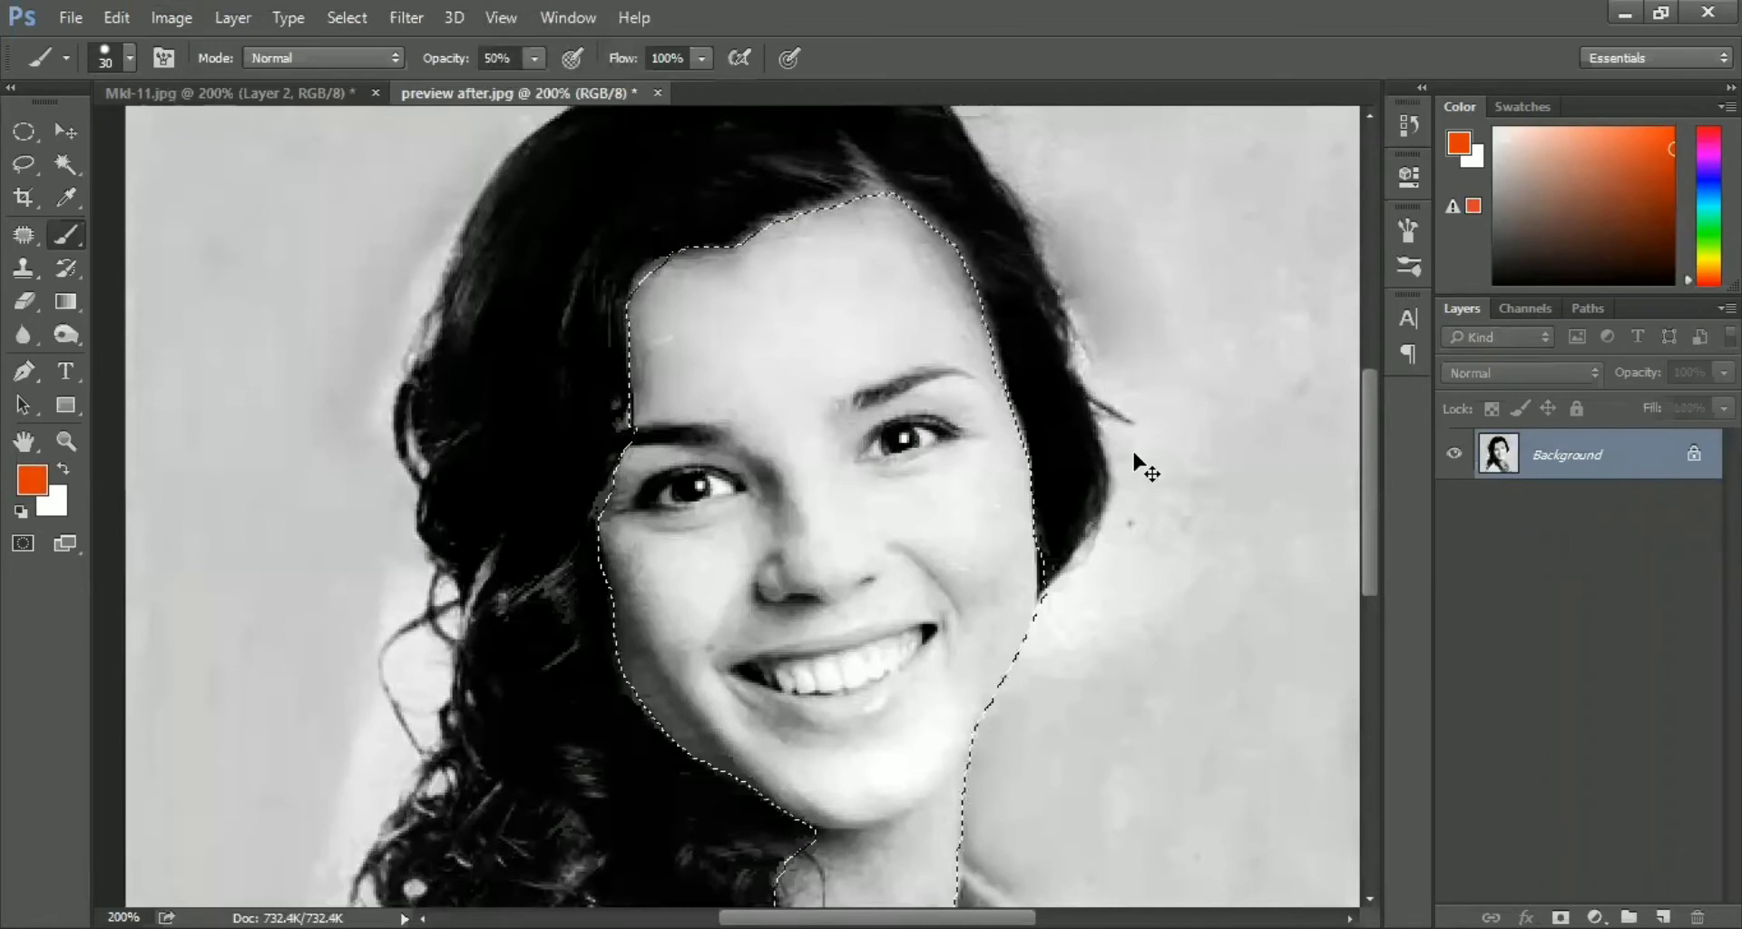
Add a new layer above the flattened background and check the image's colour mode
key(ctrl+shift+alt+n)
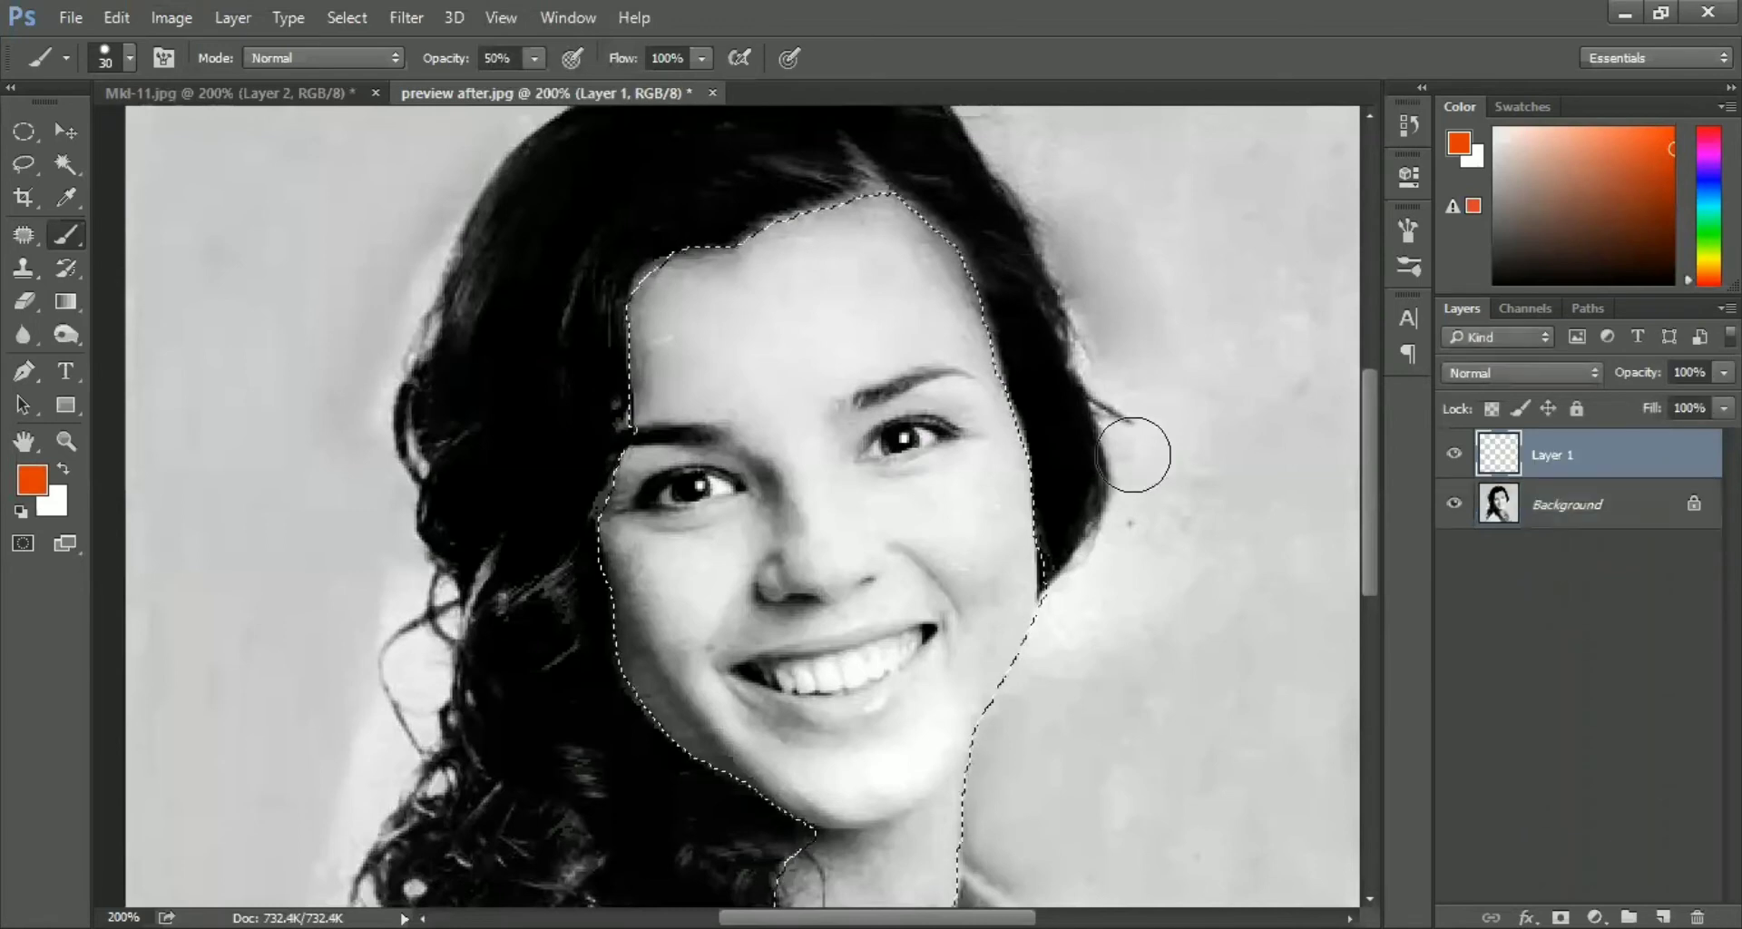
click(172, 17)
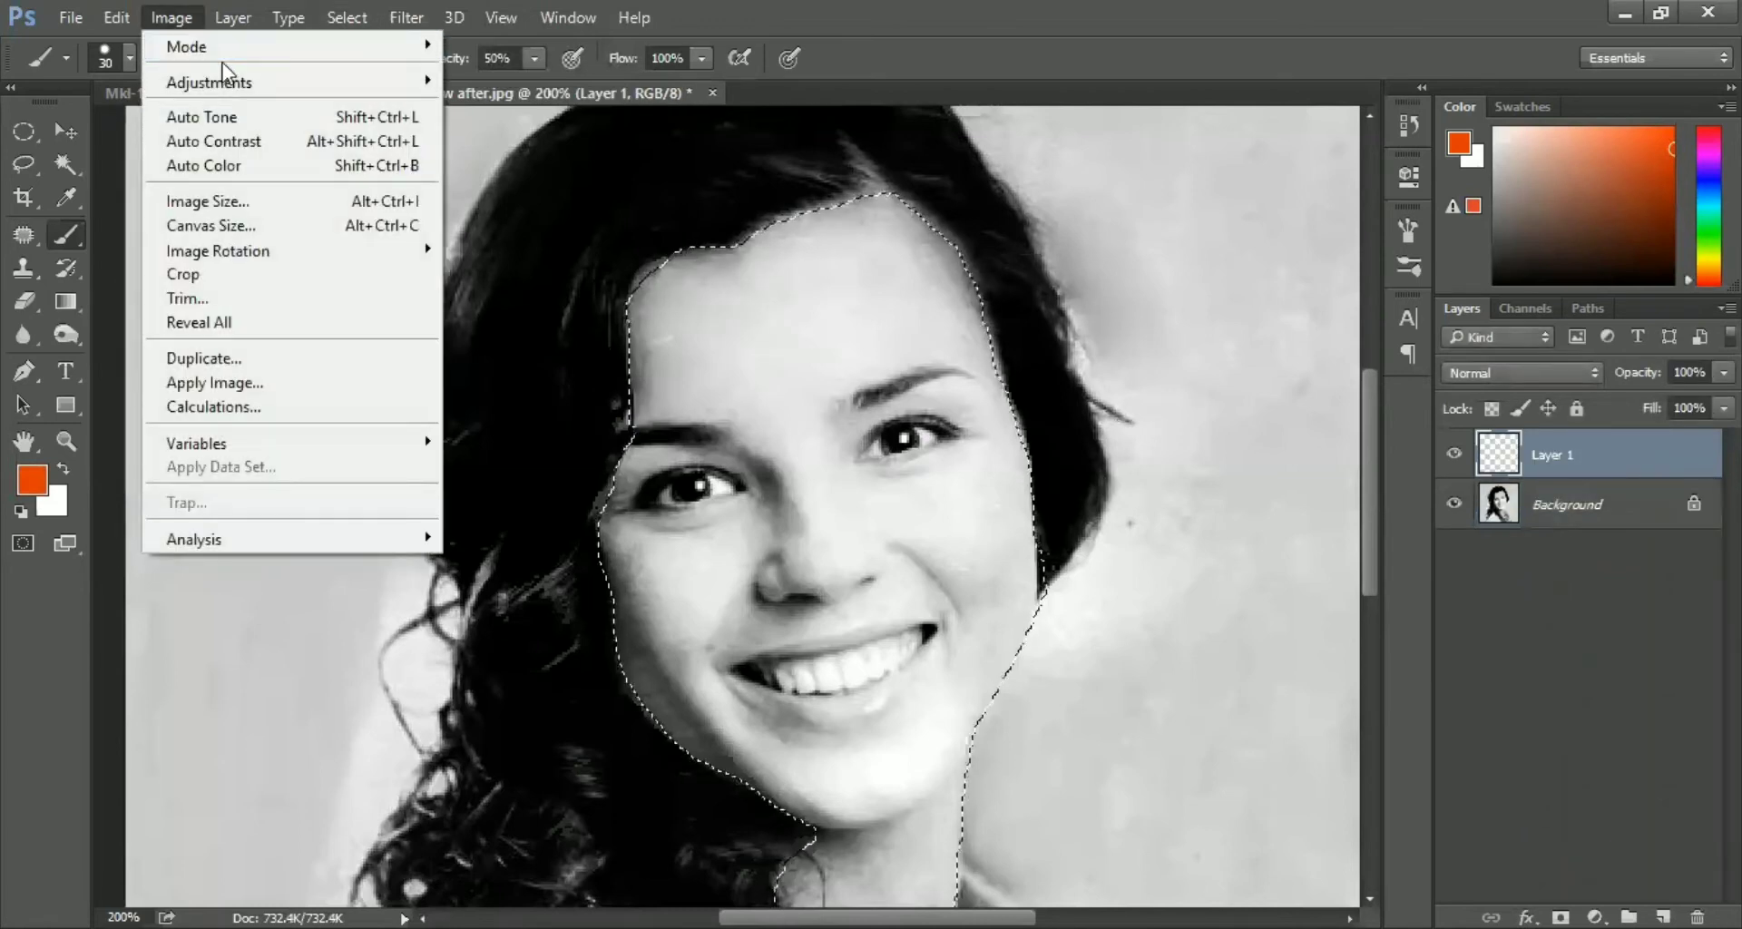
mouse_move(426, 45)
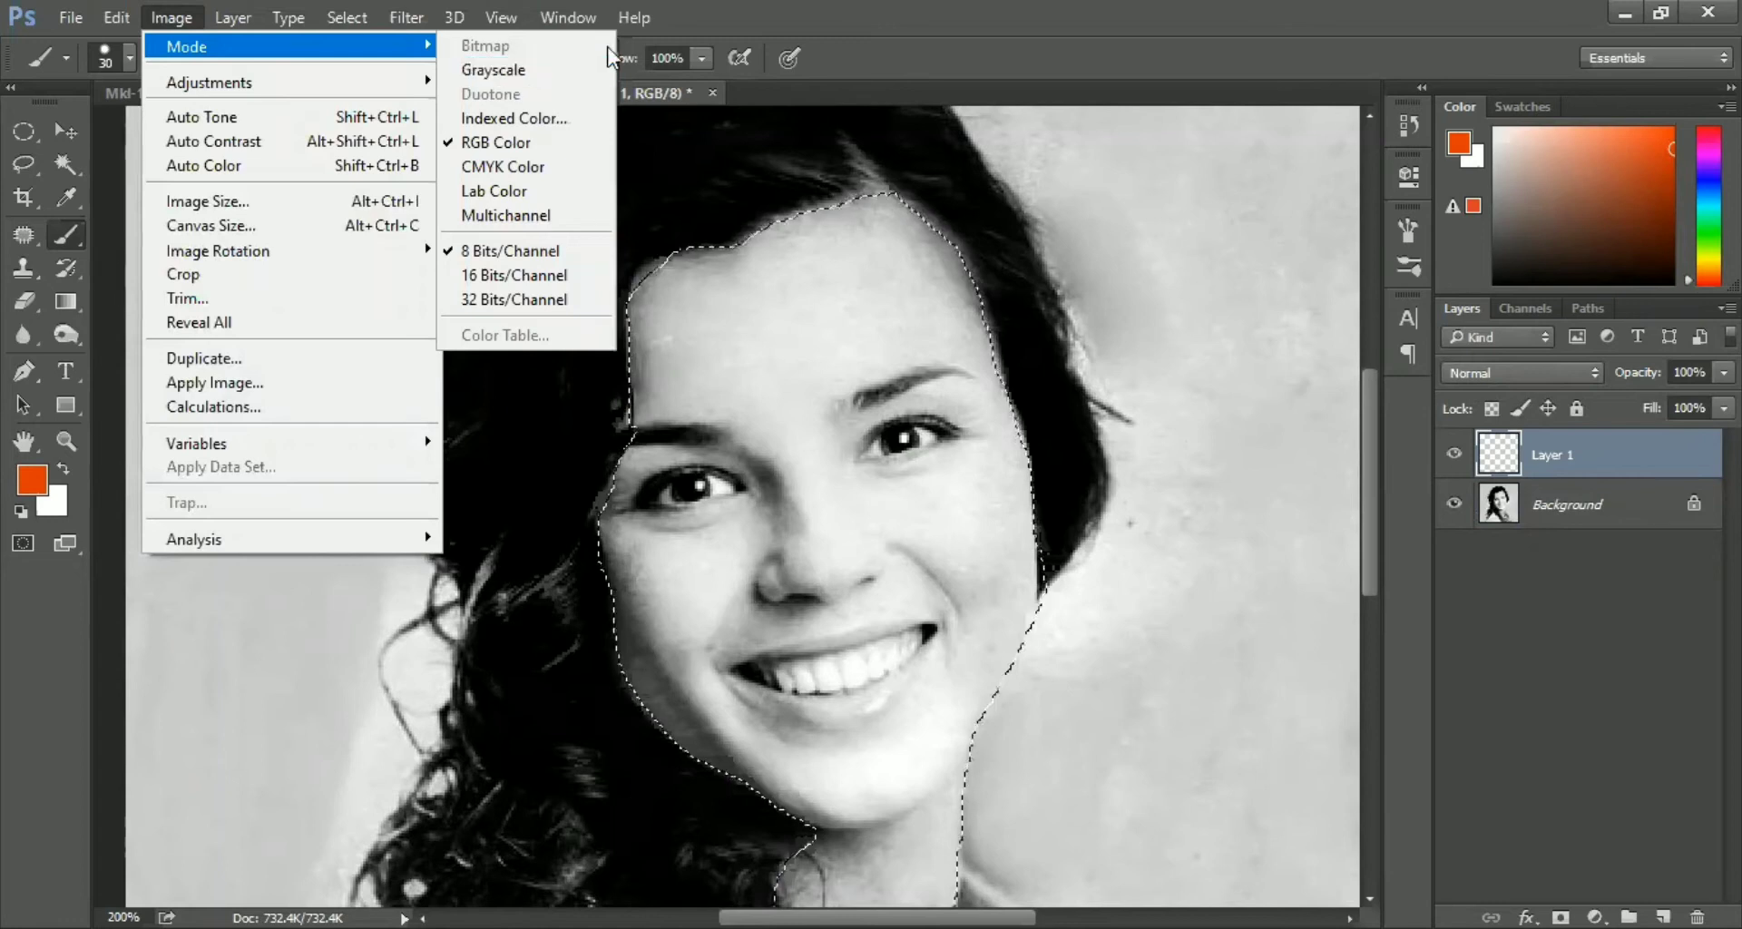
click(706, 29)
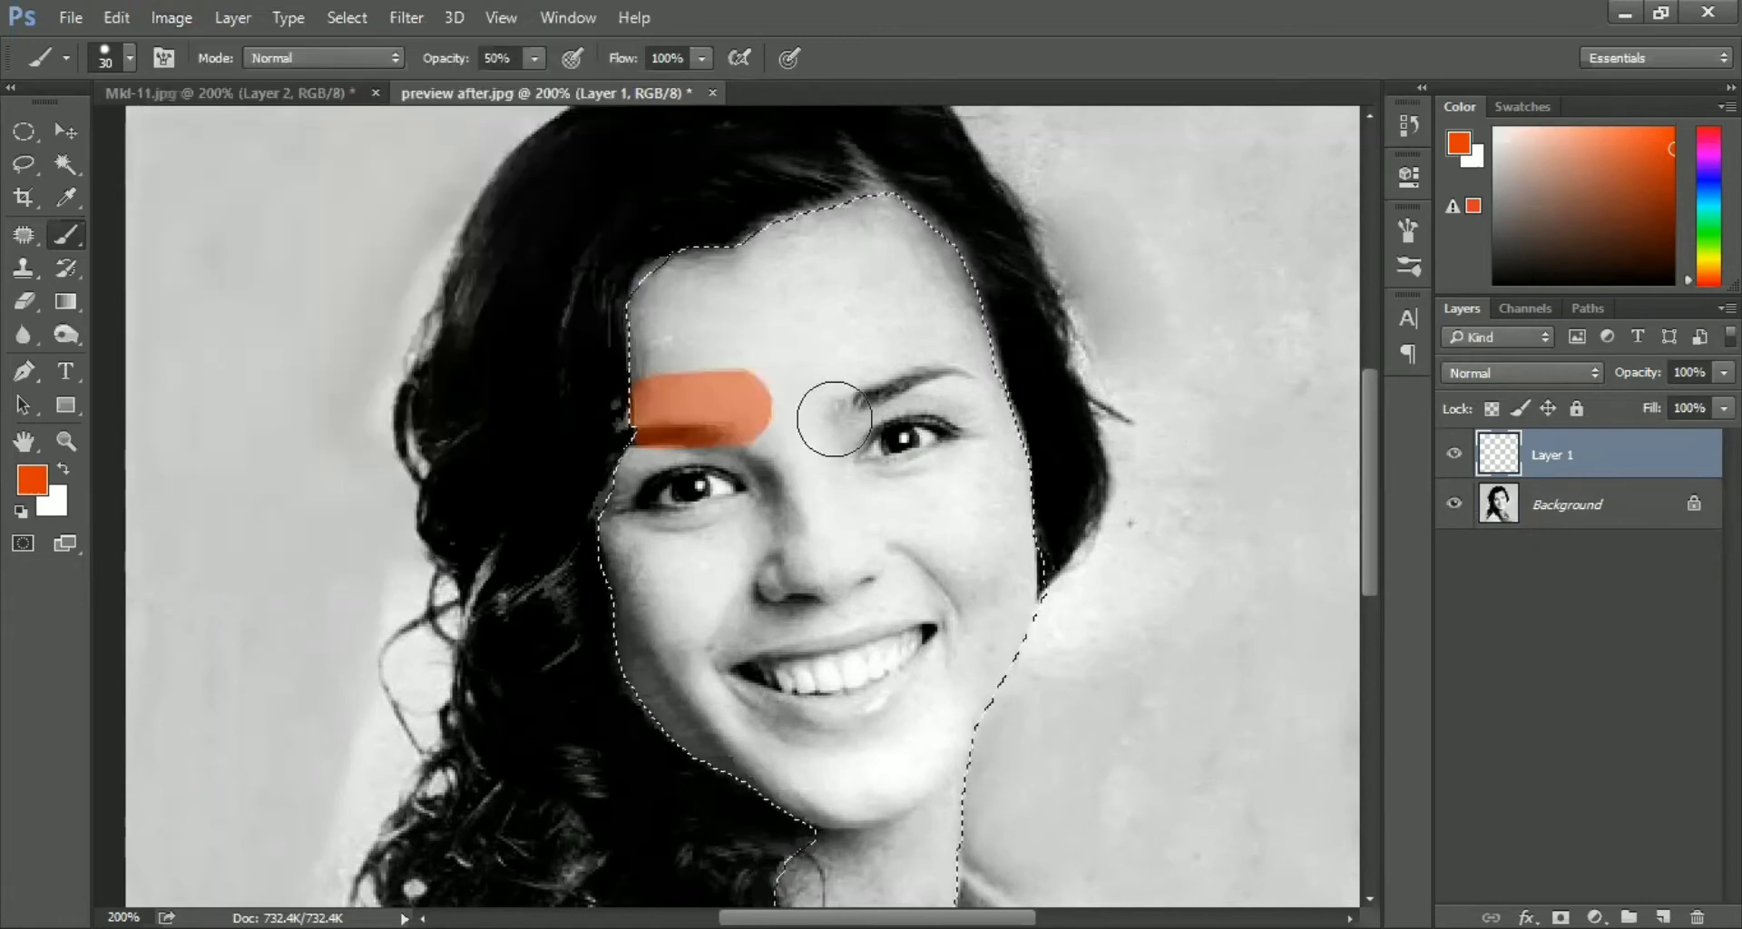
Try painting orange over the forehead and eyebrows in Normal blending mode, and undo the strokes
drag(667, 368, 782, 359)
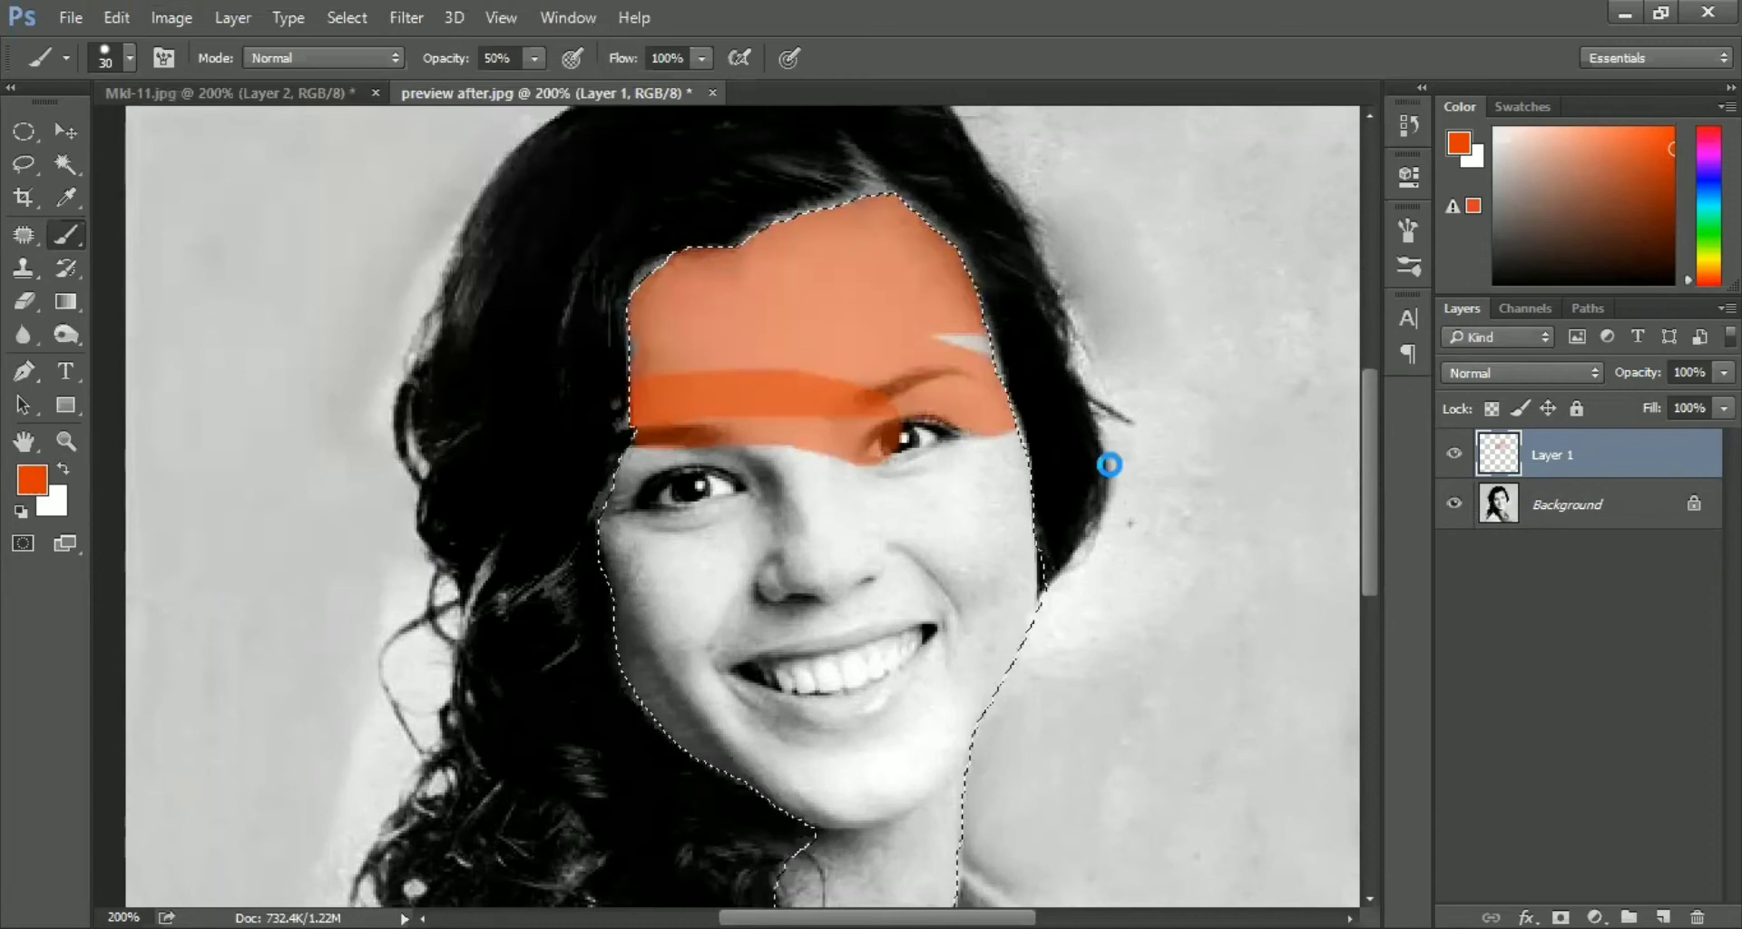
key(ctrl+shift+s)
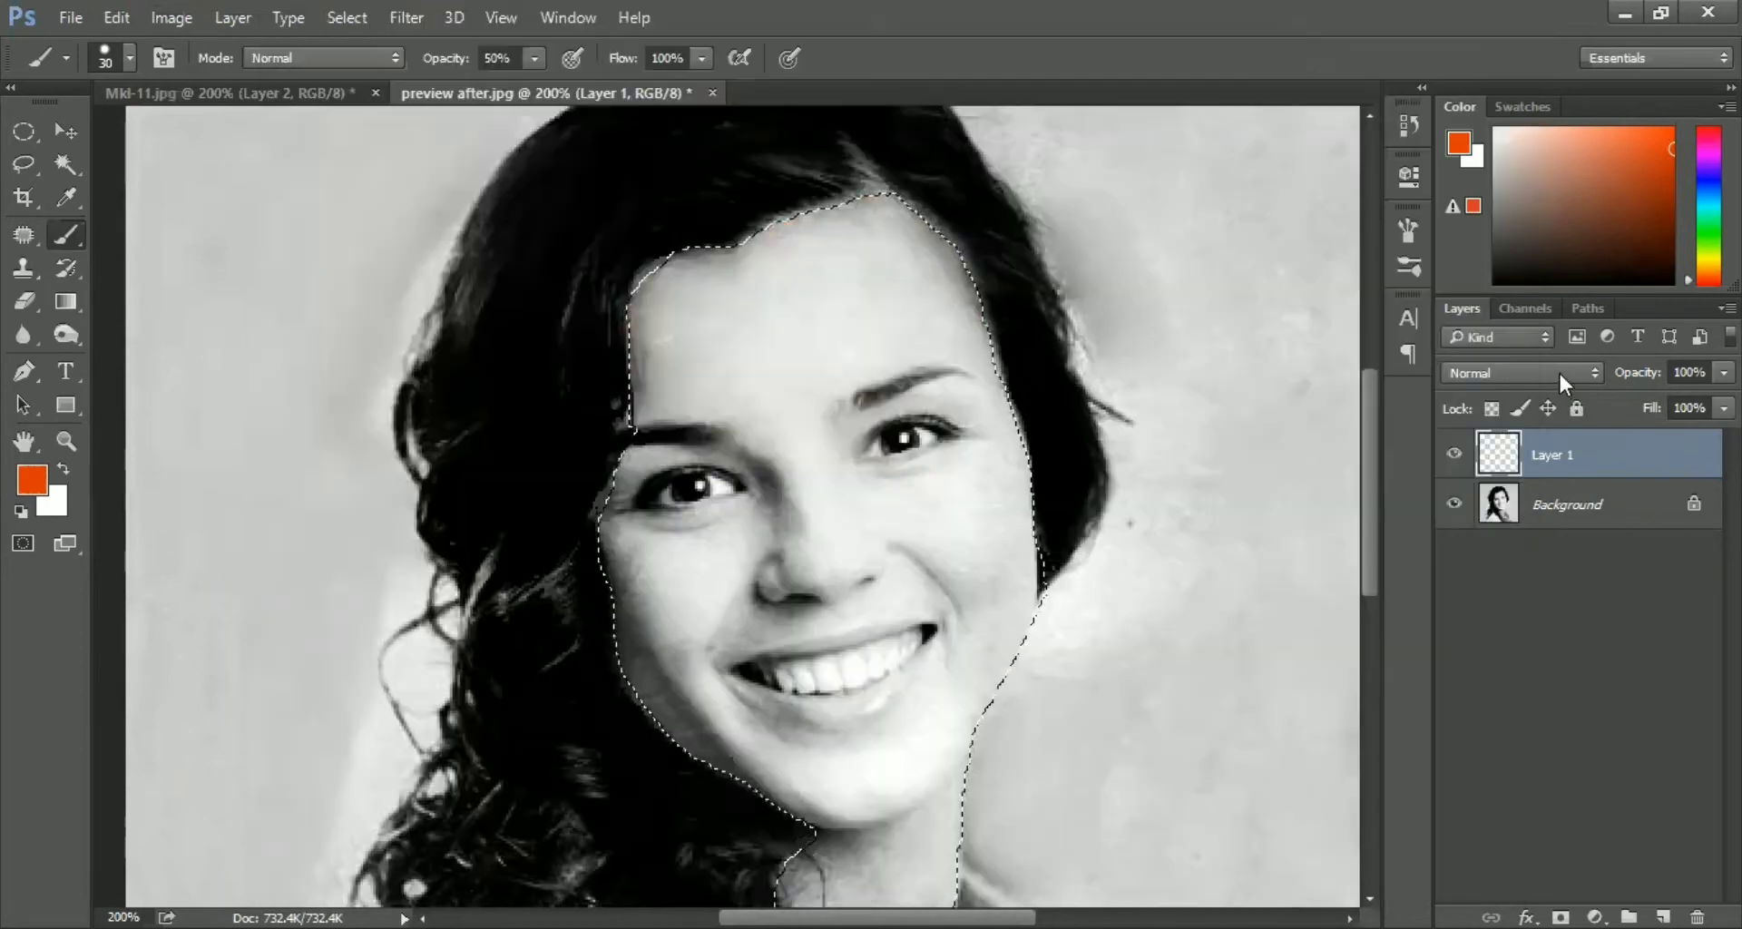
Set the new layer's blending mode to Soft Light and paint orange over the selected face
click(1559, 370)
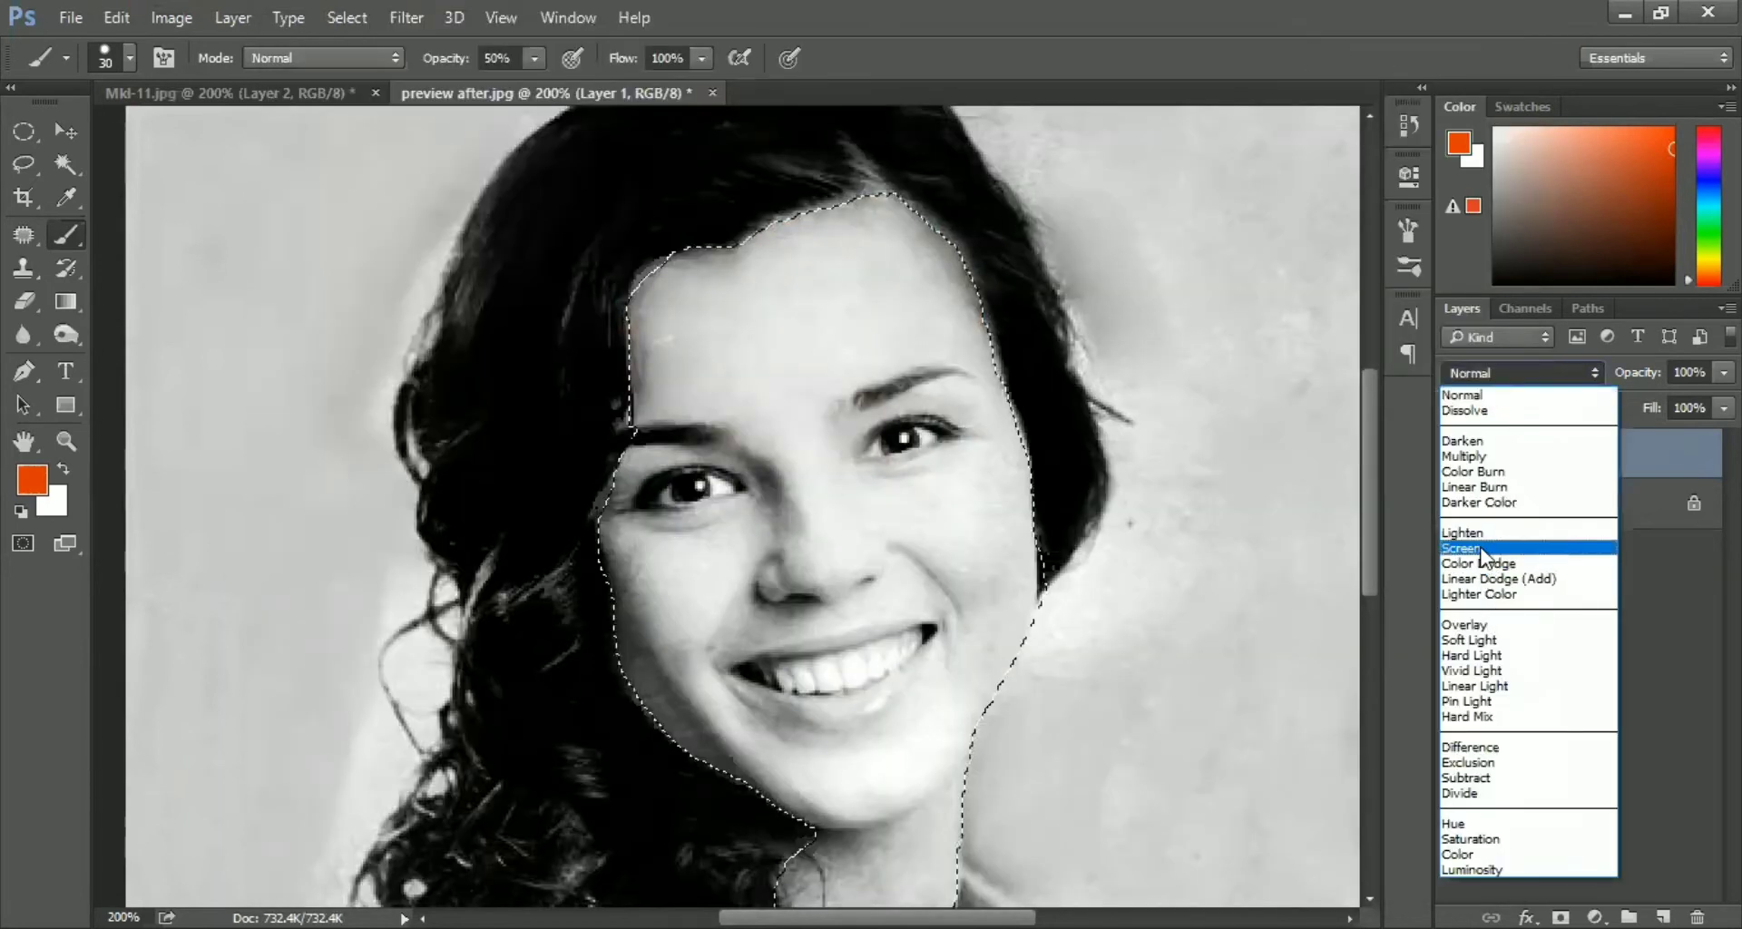
click(1469, 639)
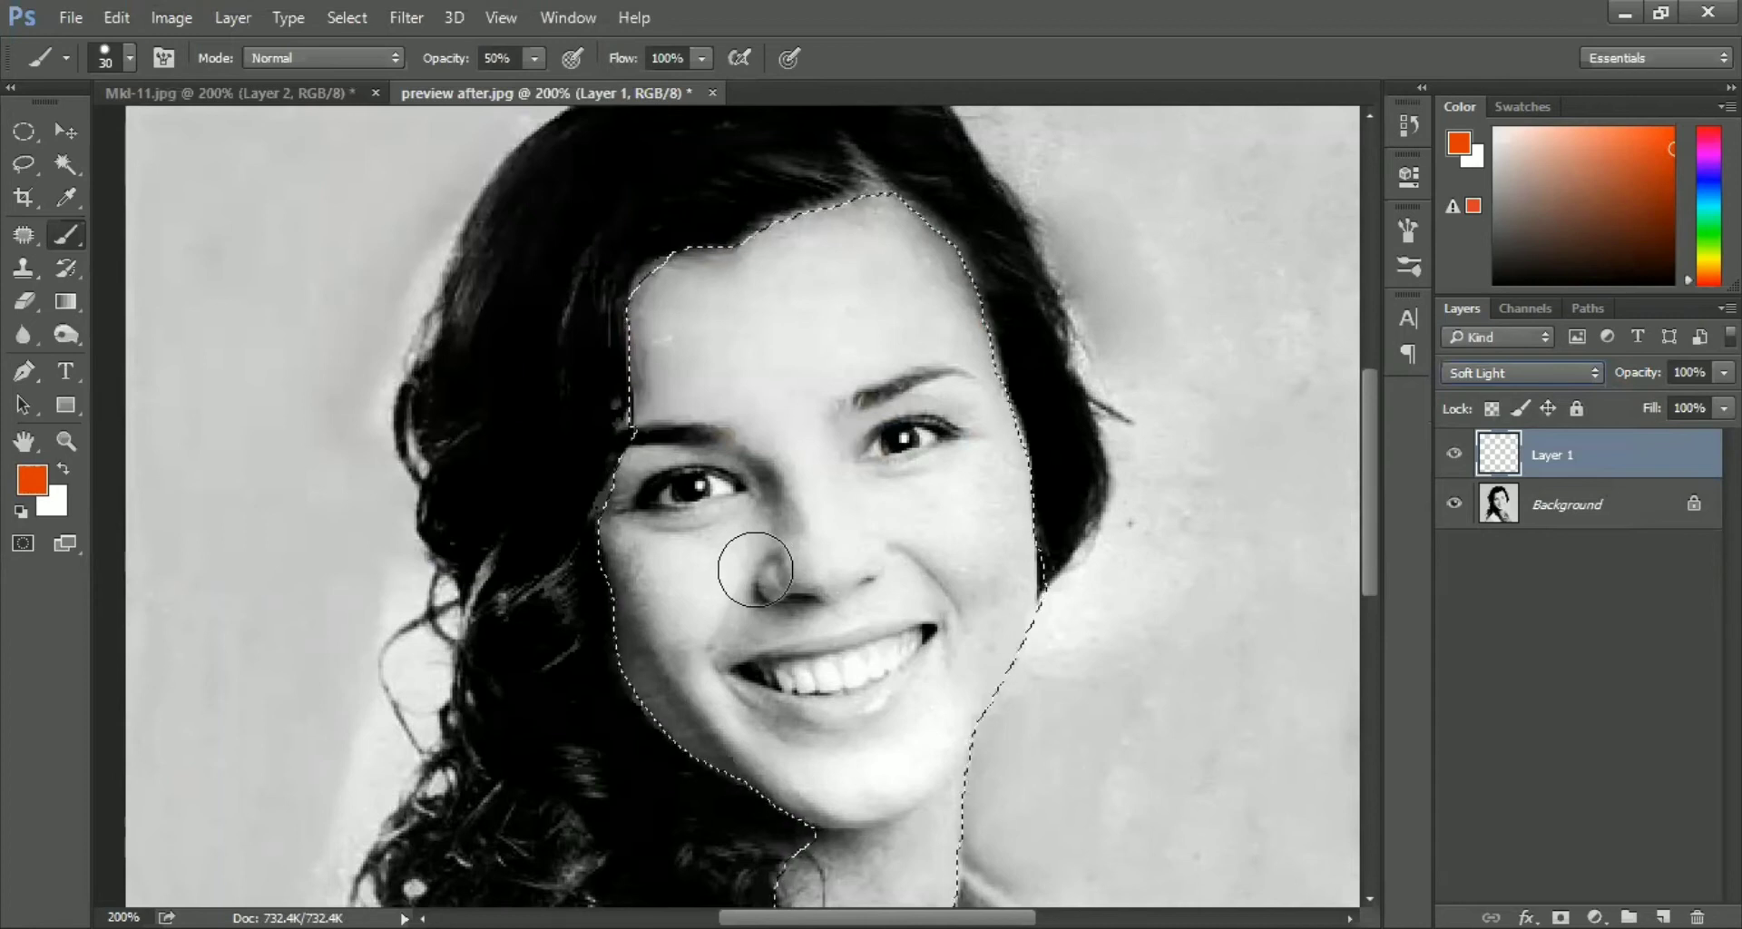
mouse_move(602, 510)
mouse_down()
mouse_move(746, 775)
mouse_move(689, 717)
mouse_move(632, 462)
mouse_move(703, 307)
mouse_move(607, 419)
mouse_move(638, 372)
mouse_move(793, 252)
mouse_move(880, 232)
mouse_move(769, 234)
mouse_move(969, 311)
mouse_up()
mouse_move(841, 344)
mouse_down()
mouse_move(751, 682)
mouse_move(742, 398)
mouse_move(679, 615)
mouse_move(906, 649)
mouse_move(872, 523)
mouse_move(903, 397)
mouse_move(1030, 482)
mouse_move(977, 715)
mouse_move(937, 533)
mouse_move(959, 708)
mouse_move(734, 691)
mouse_move(936, 834)
mouse_move(761, 650)
mouse_move(859, 717)
mouse_up()
Paint orange over the selected neck and the remaining parts of the face, and clear the selection
scroll(901, 661, down, 2)
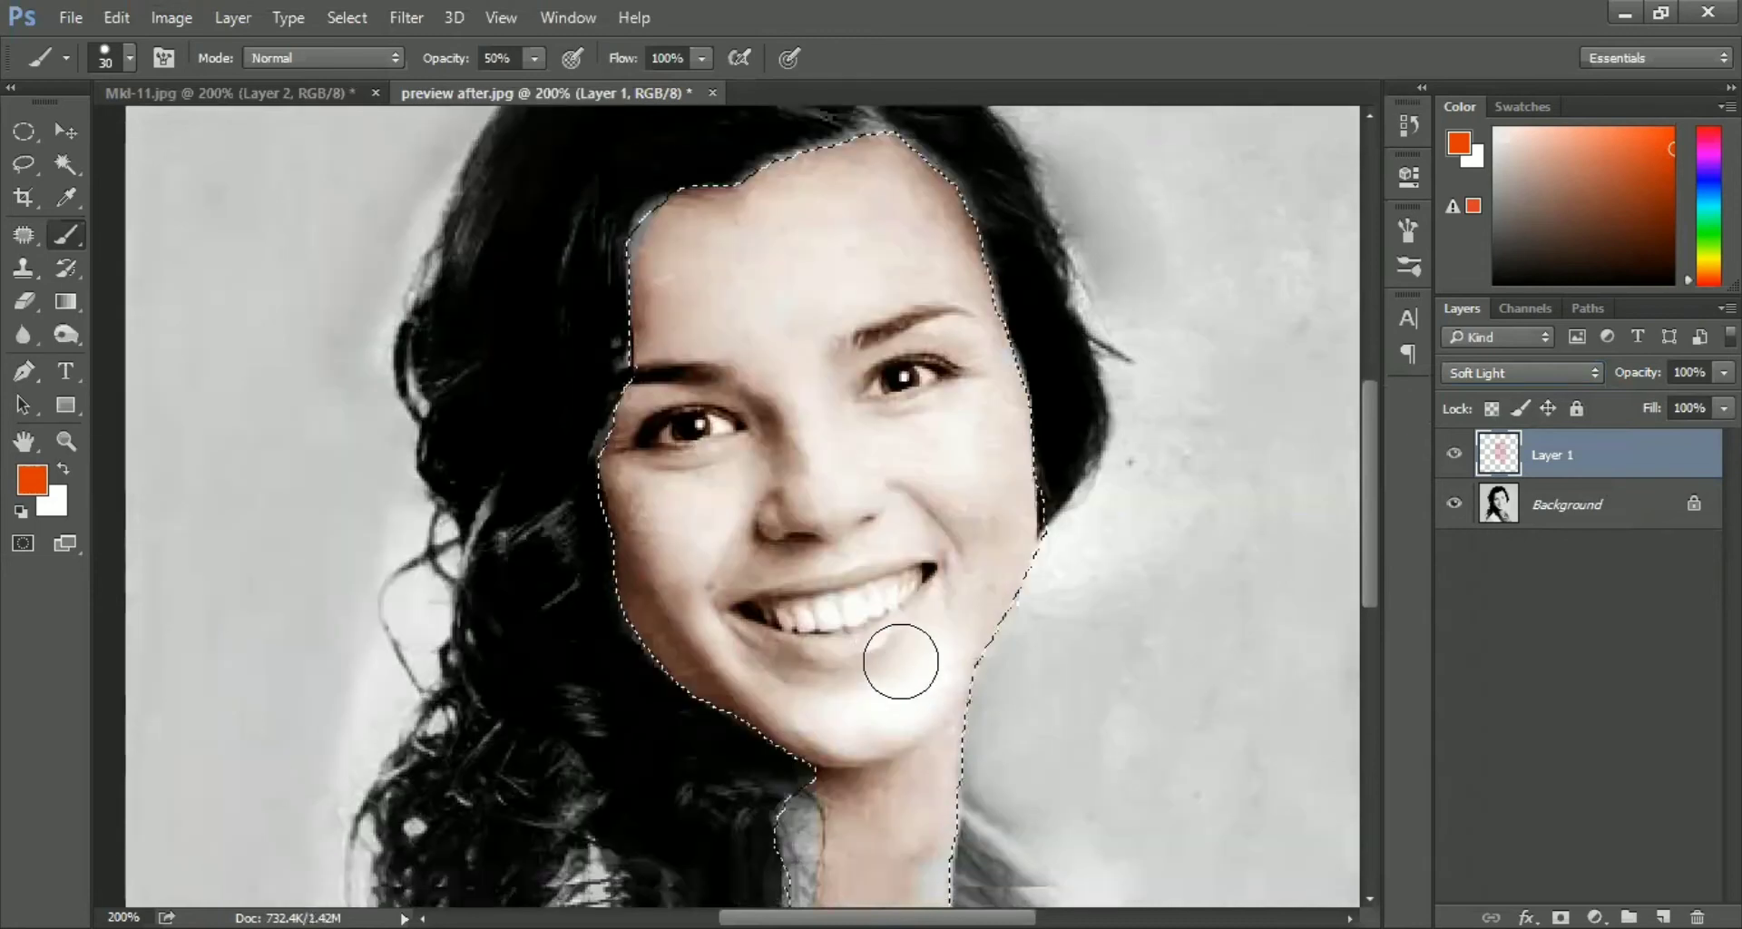
scroll(862, 527, down, 3)
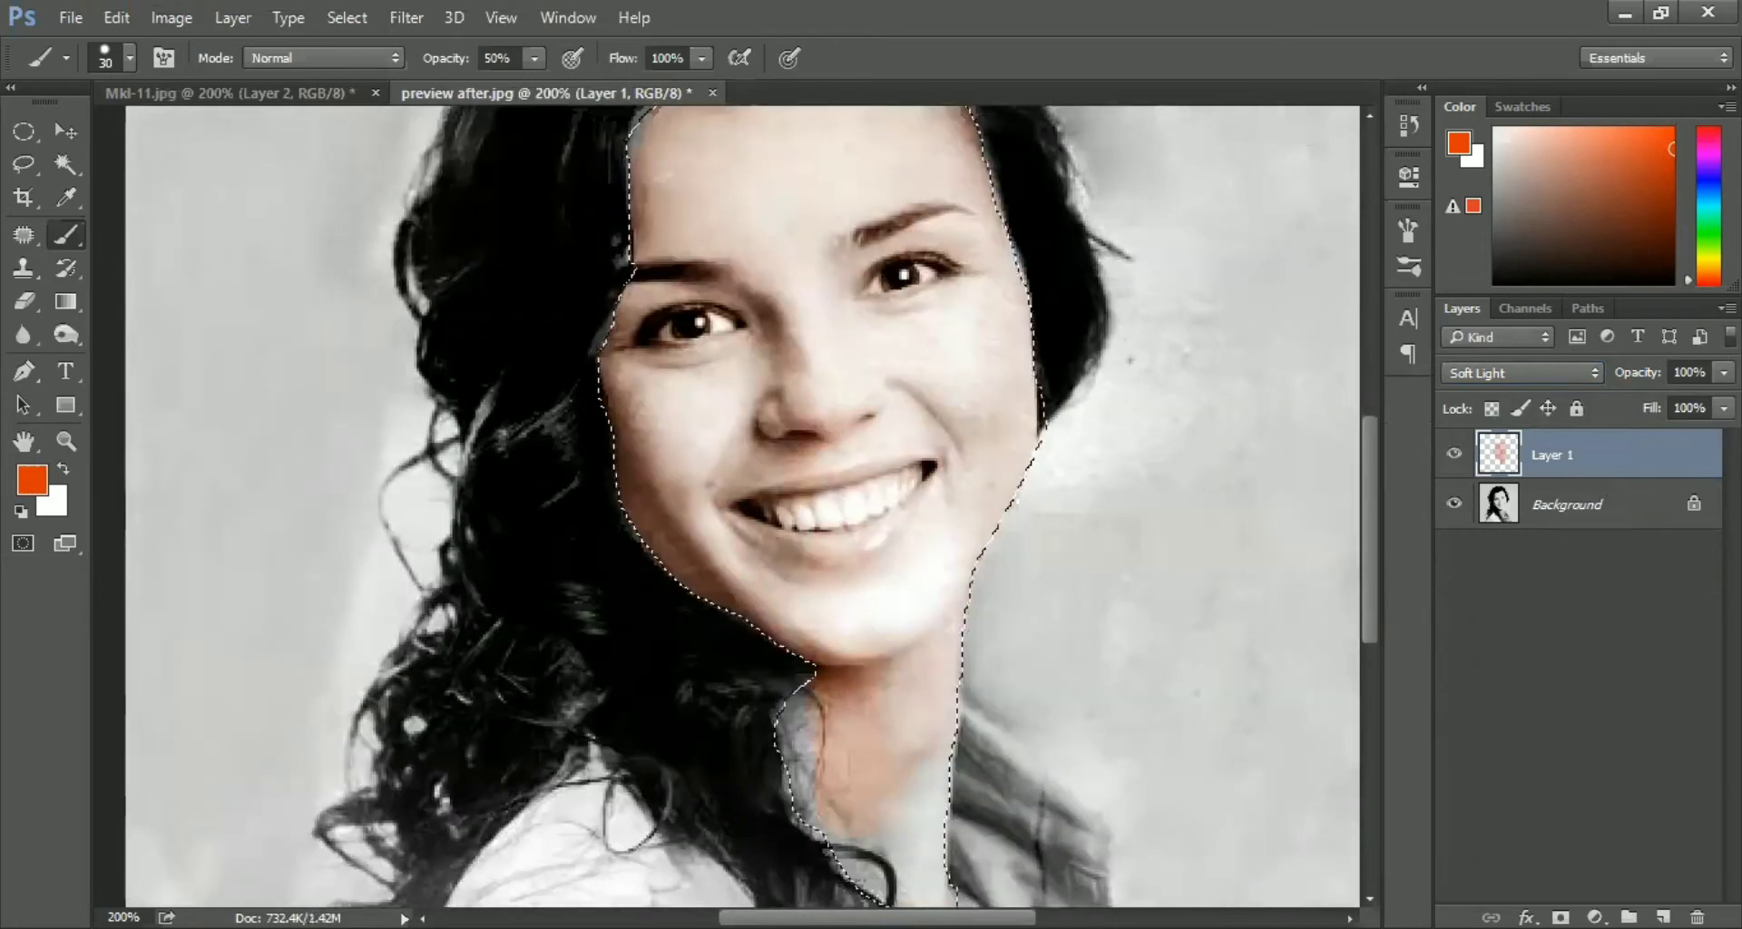
scroll(799, 726, down, 3)
mouse_move(932, 627)
mouse_down()
mouse_move(862, 712)
mouse_move(975, 723)
mouse_up()
scroll(975, 723, up, 9)
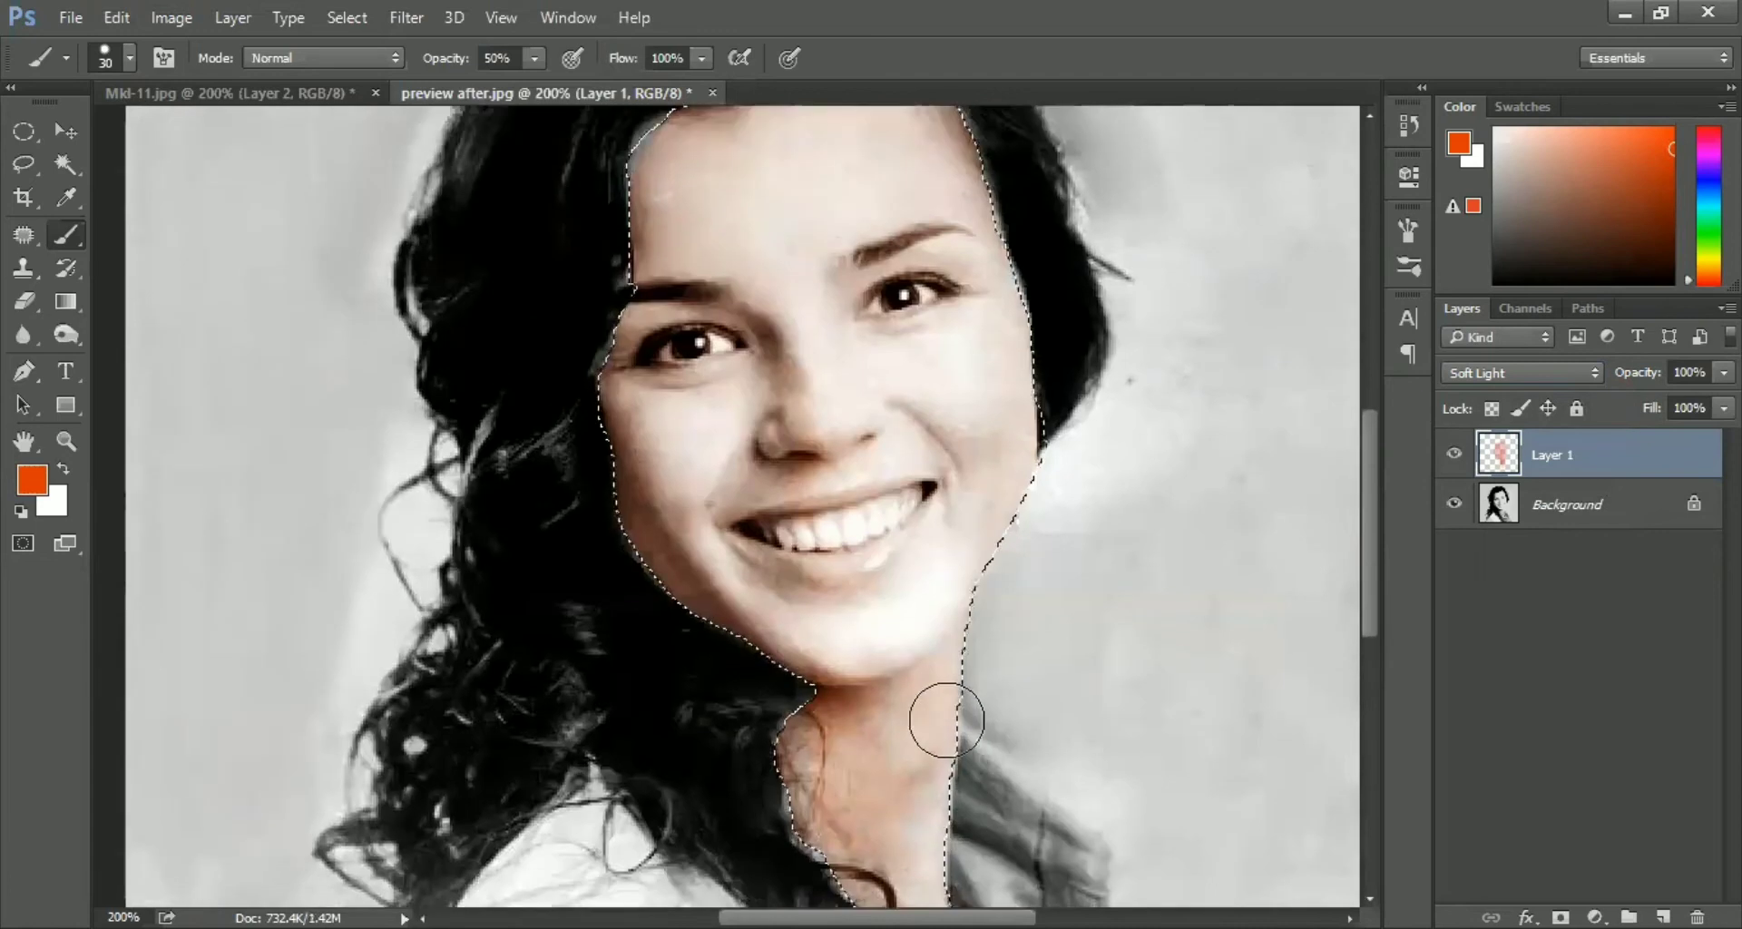
mouse_move(993, 472)
mouse_down()
mouse_move(650, 334)
mouse_move(599, 451)
mouse_move(832, 432)
mouse_up()
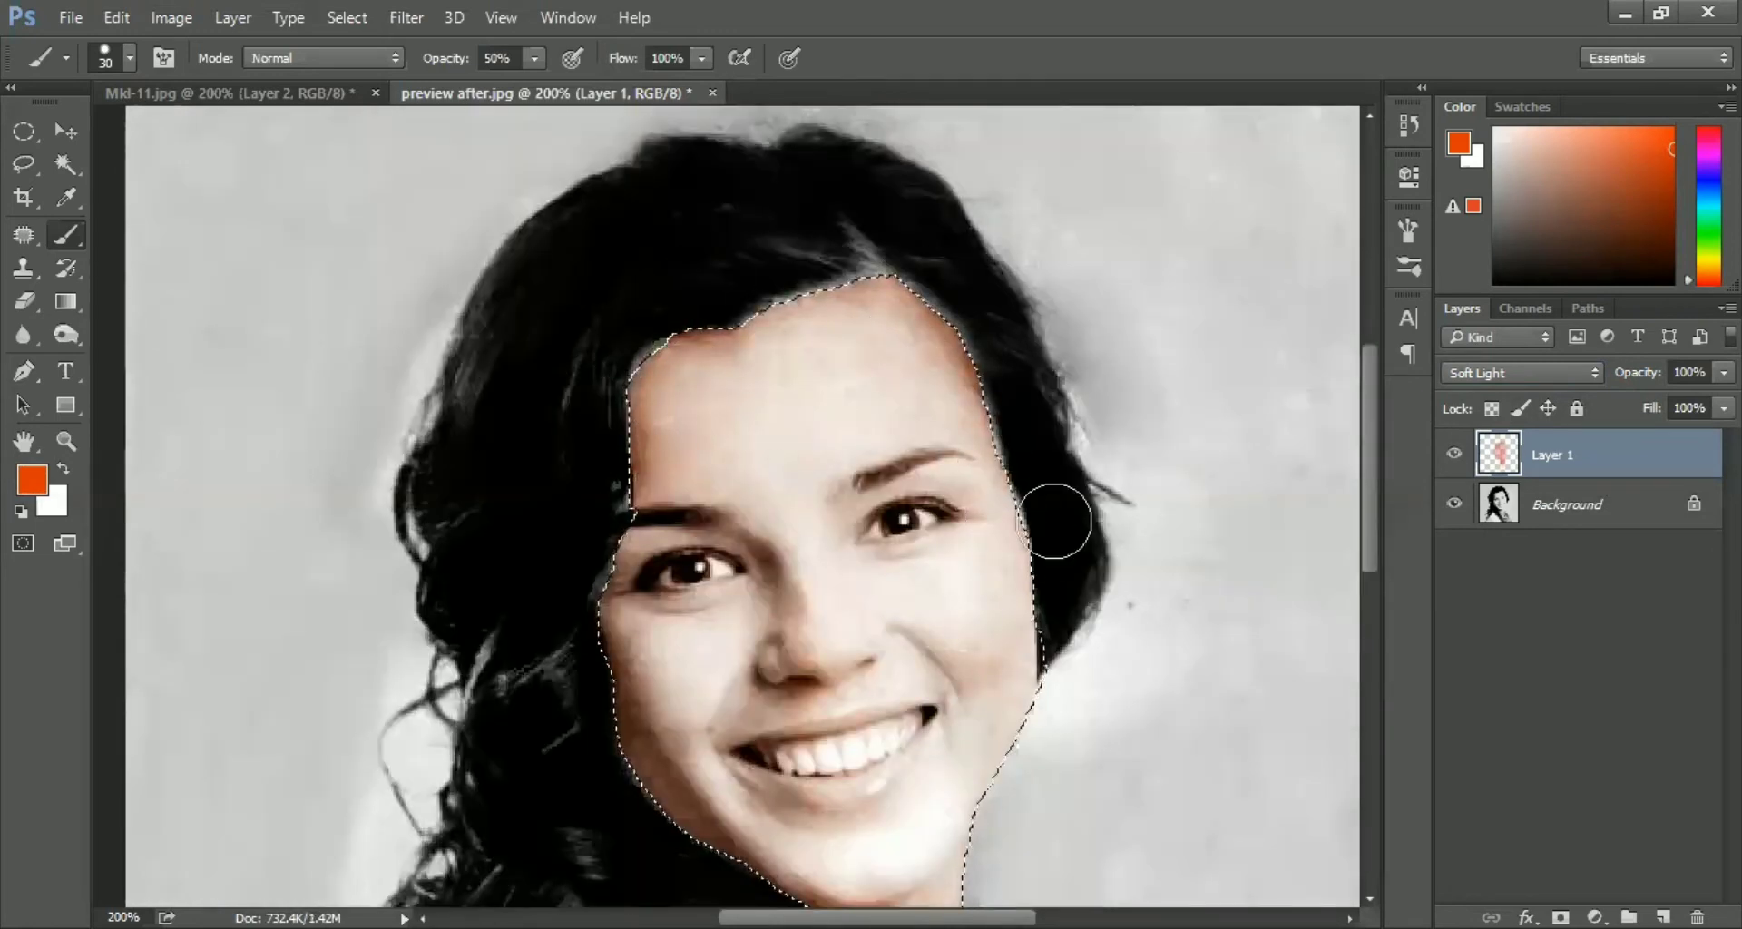
key(ctrl+d)
ctrl+alt+click(1119, 776)
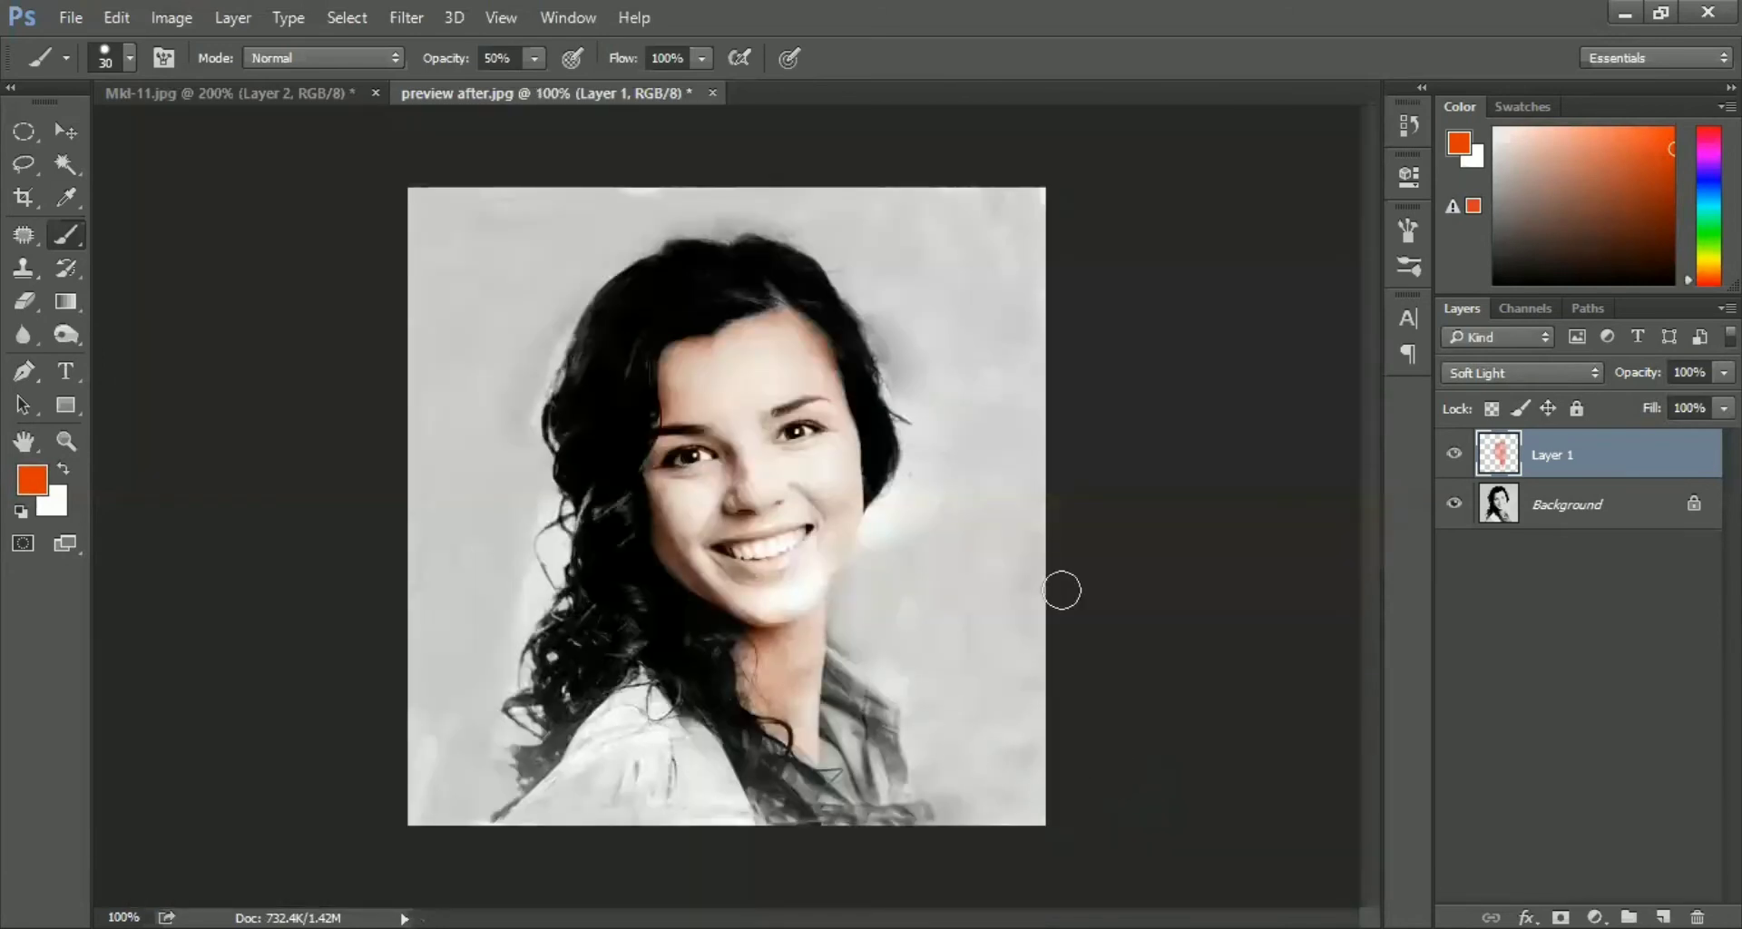
Try to select the light clothing with the Magic Wand on the painted skin layer, and clear the selection
key(w)
click(626, 786)
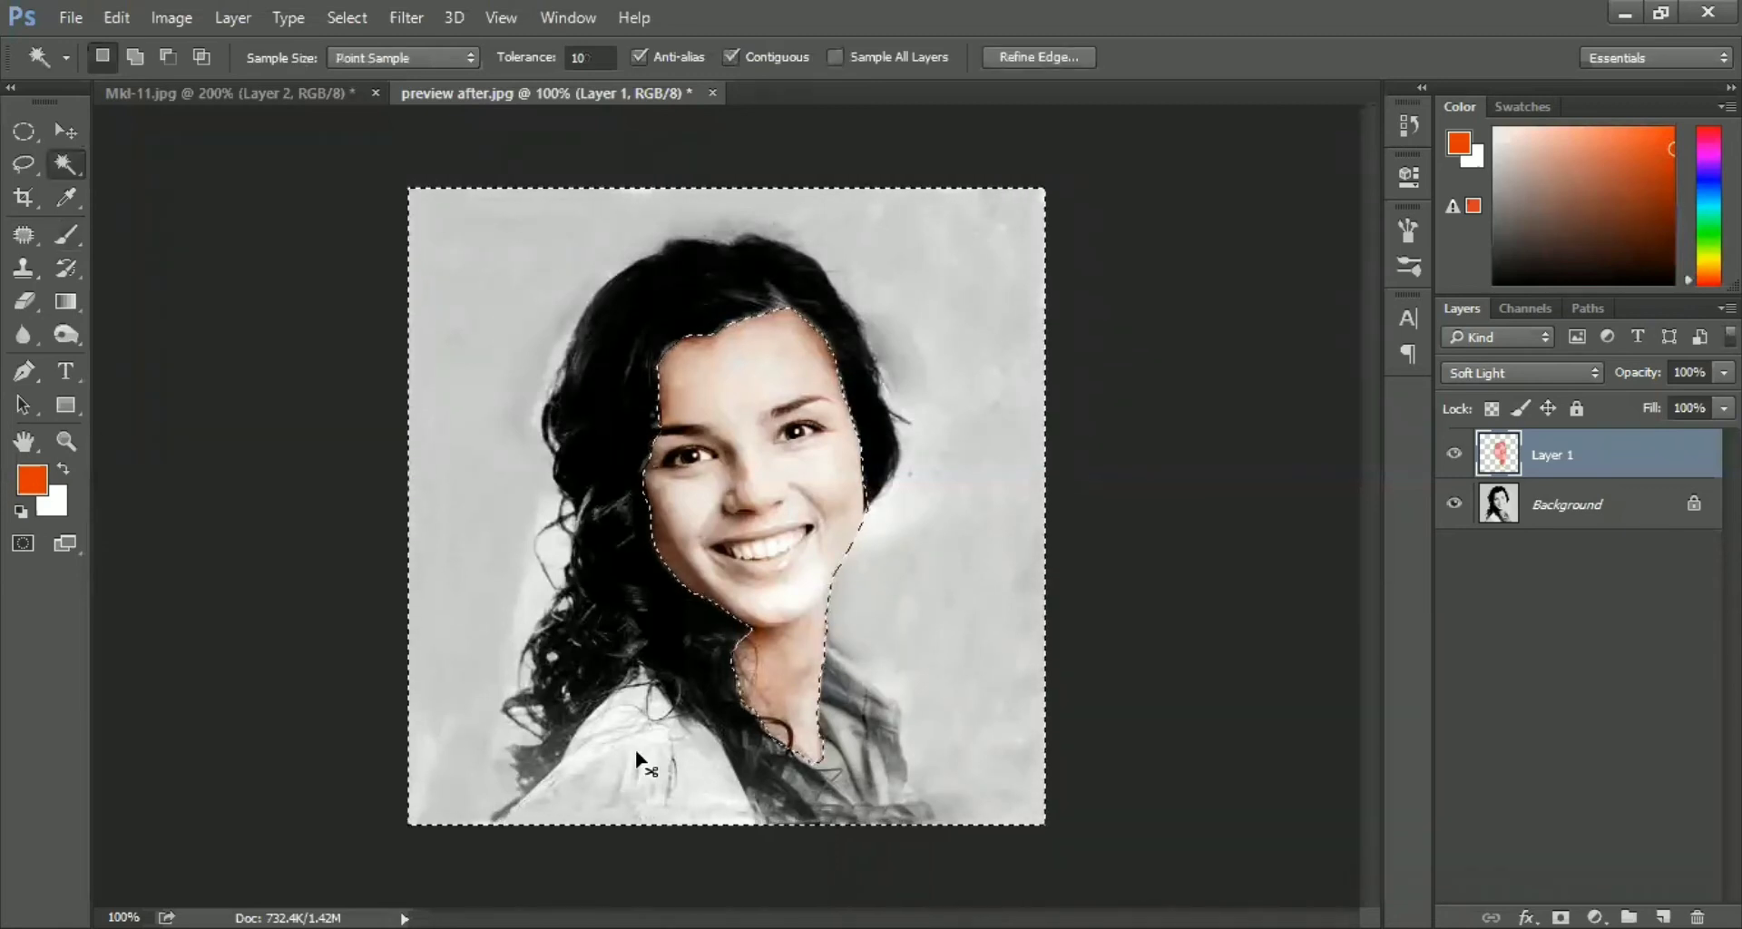
key(ctrl+d)
Make the Background layer active and try to select the light sleeve with the Magic Wand at tolerance 10
click(1493, 508)
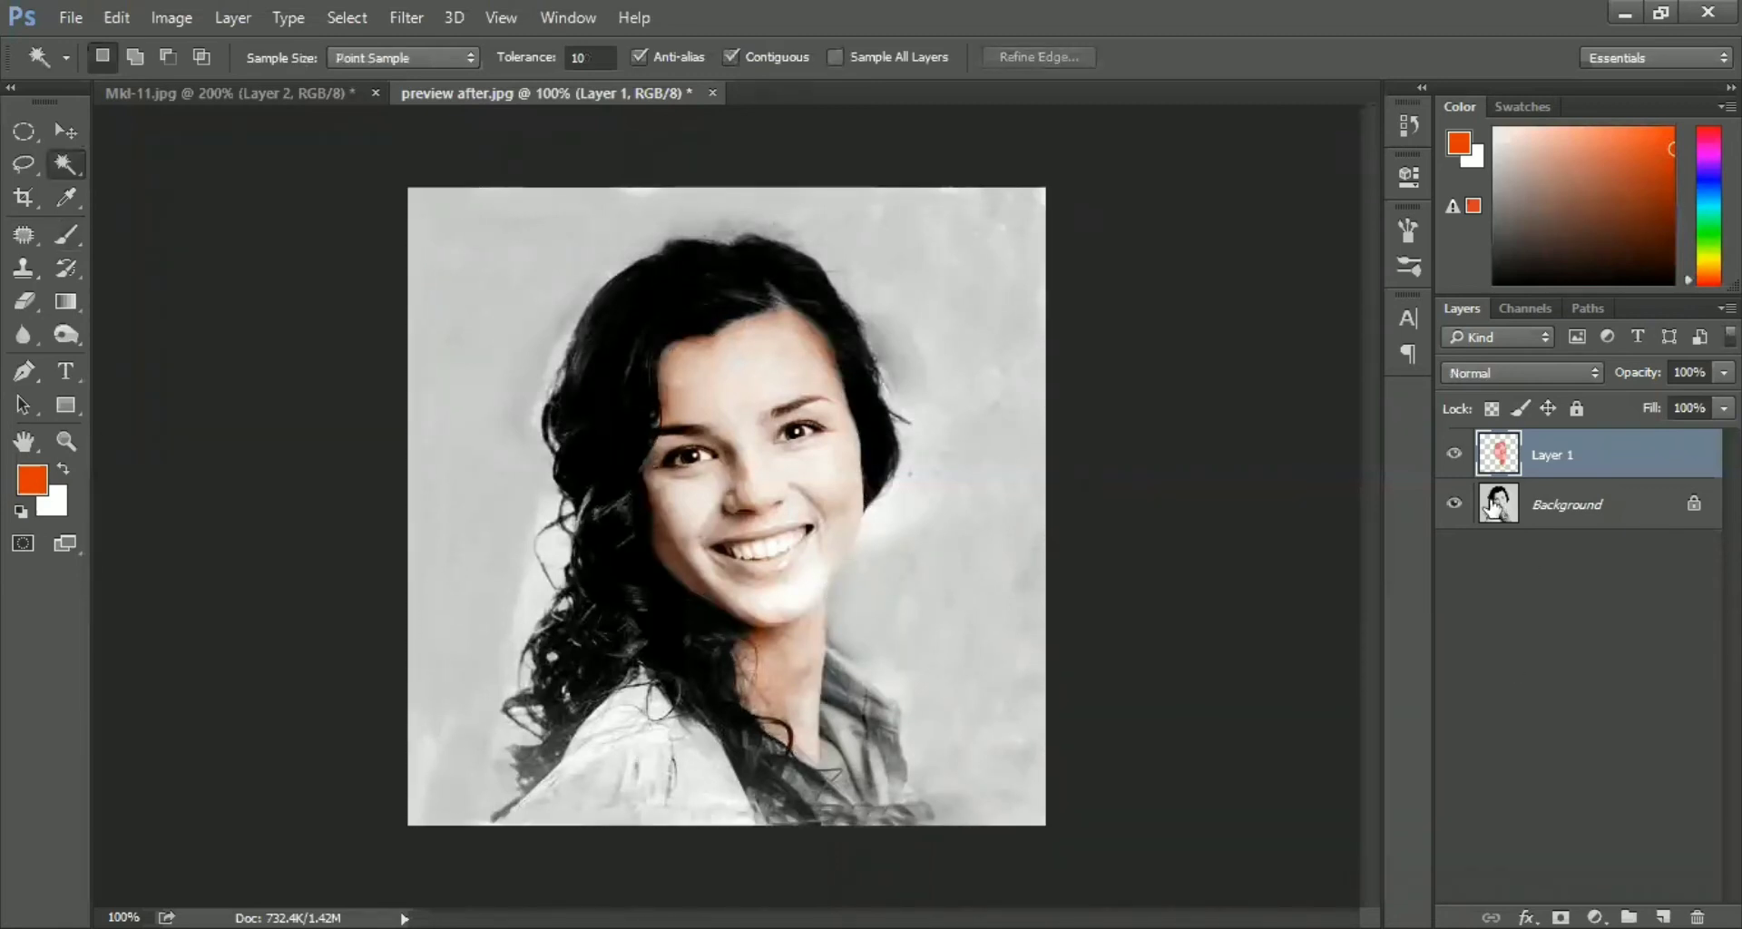
click(1493, 507)
click(628, 808)
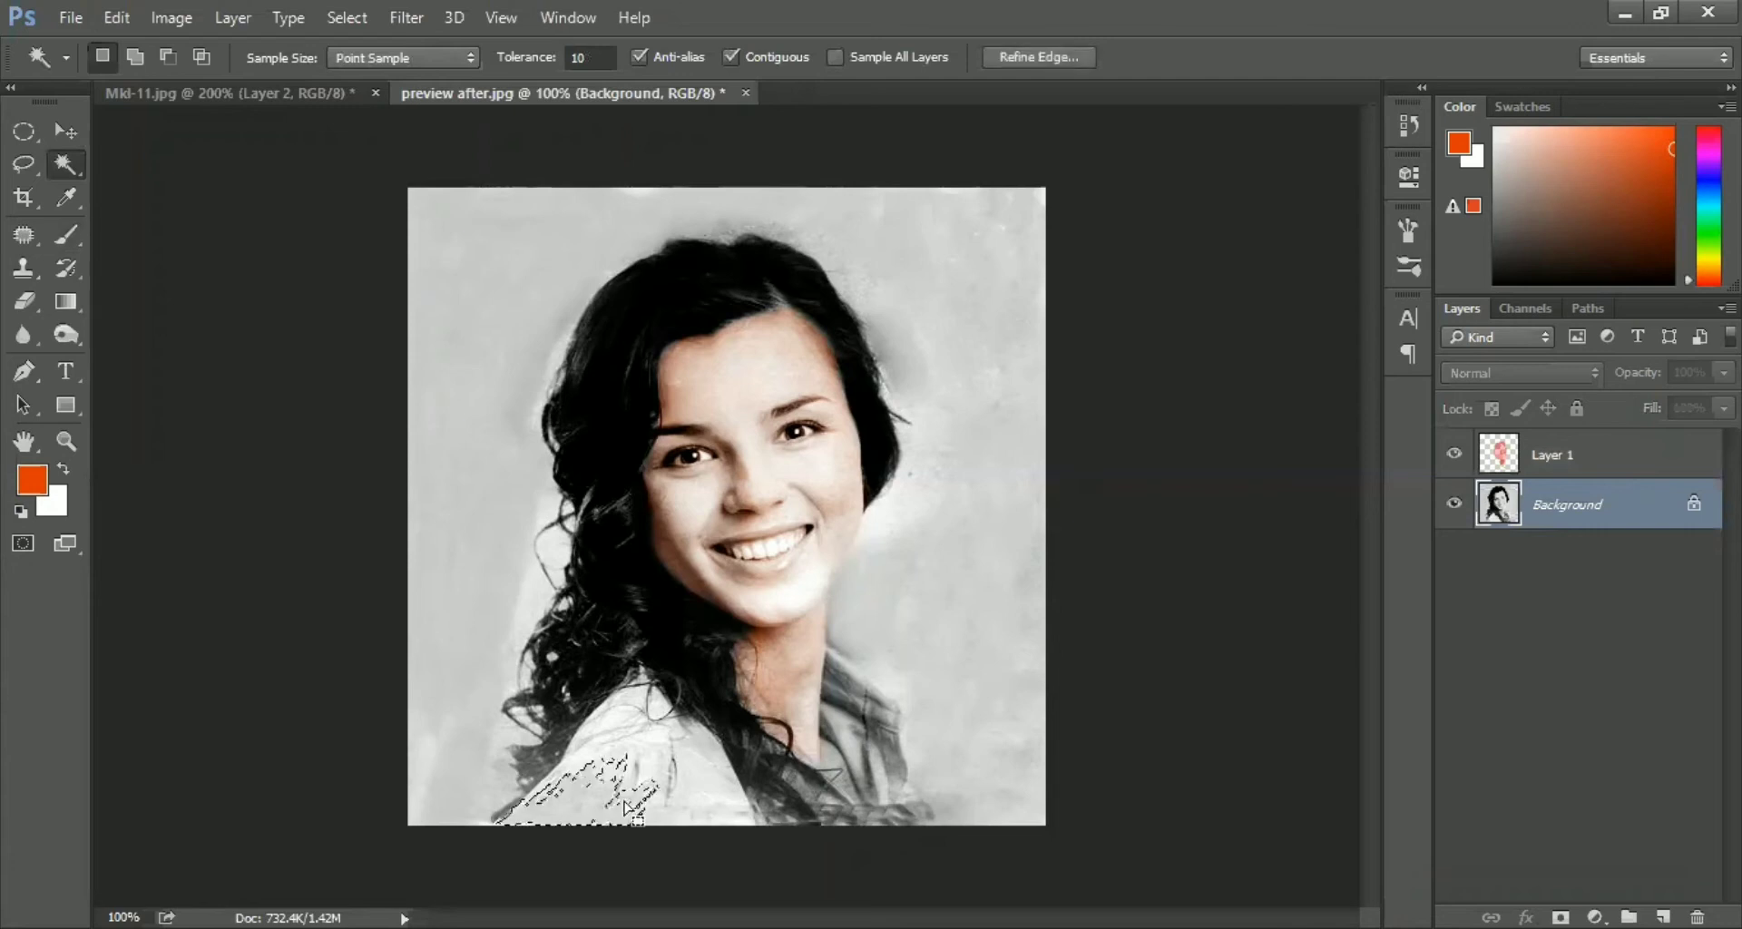
shift+click(614, 764)
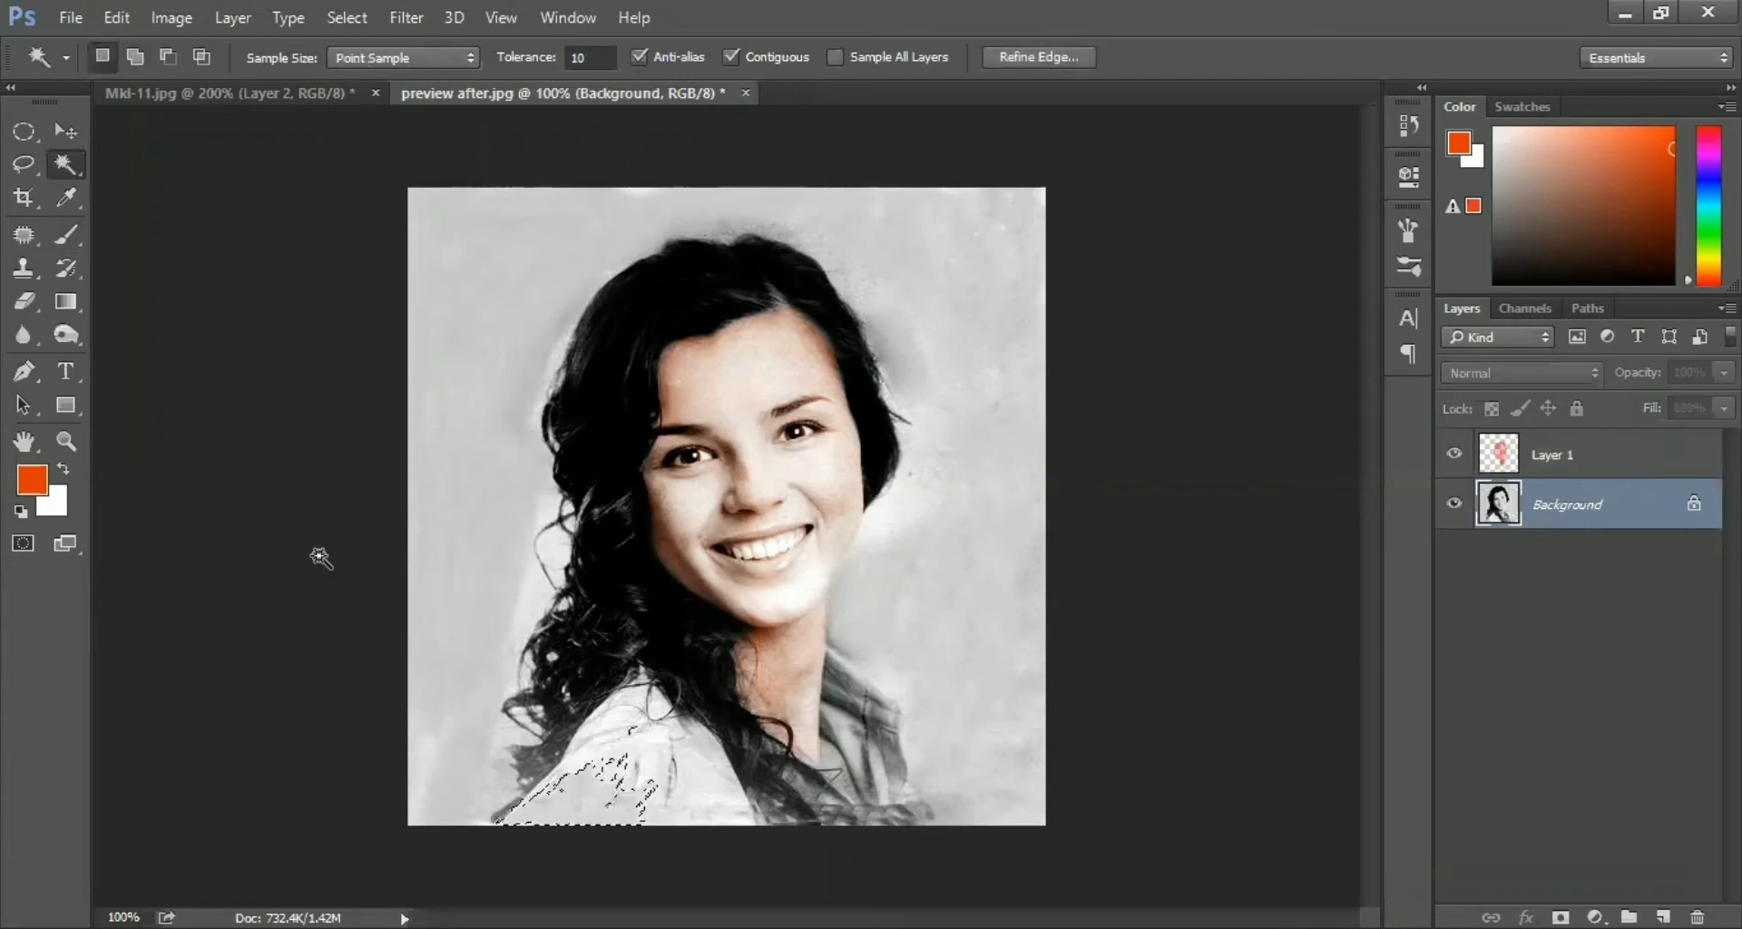
click(1334, 536)
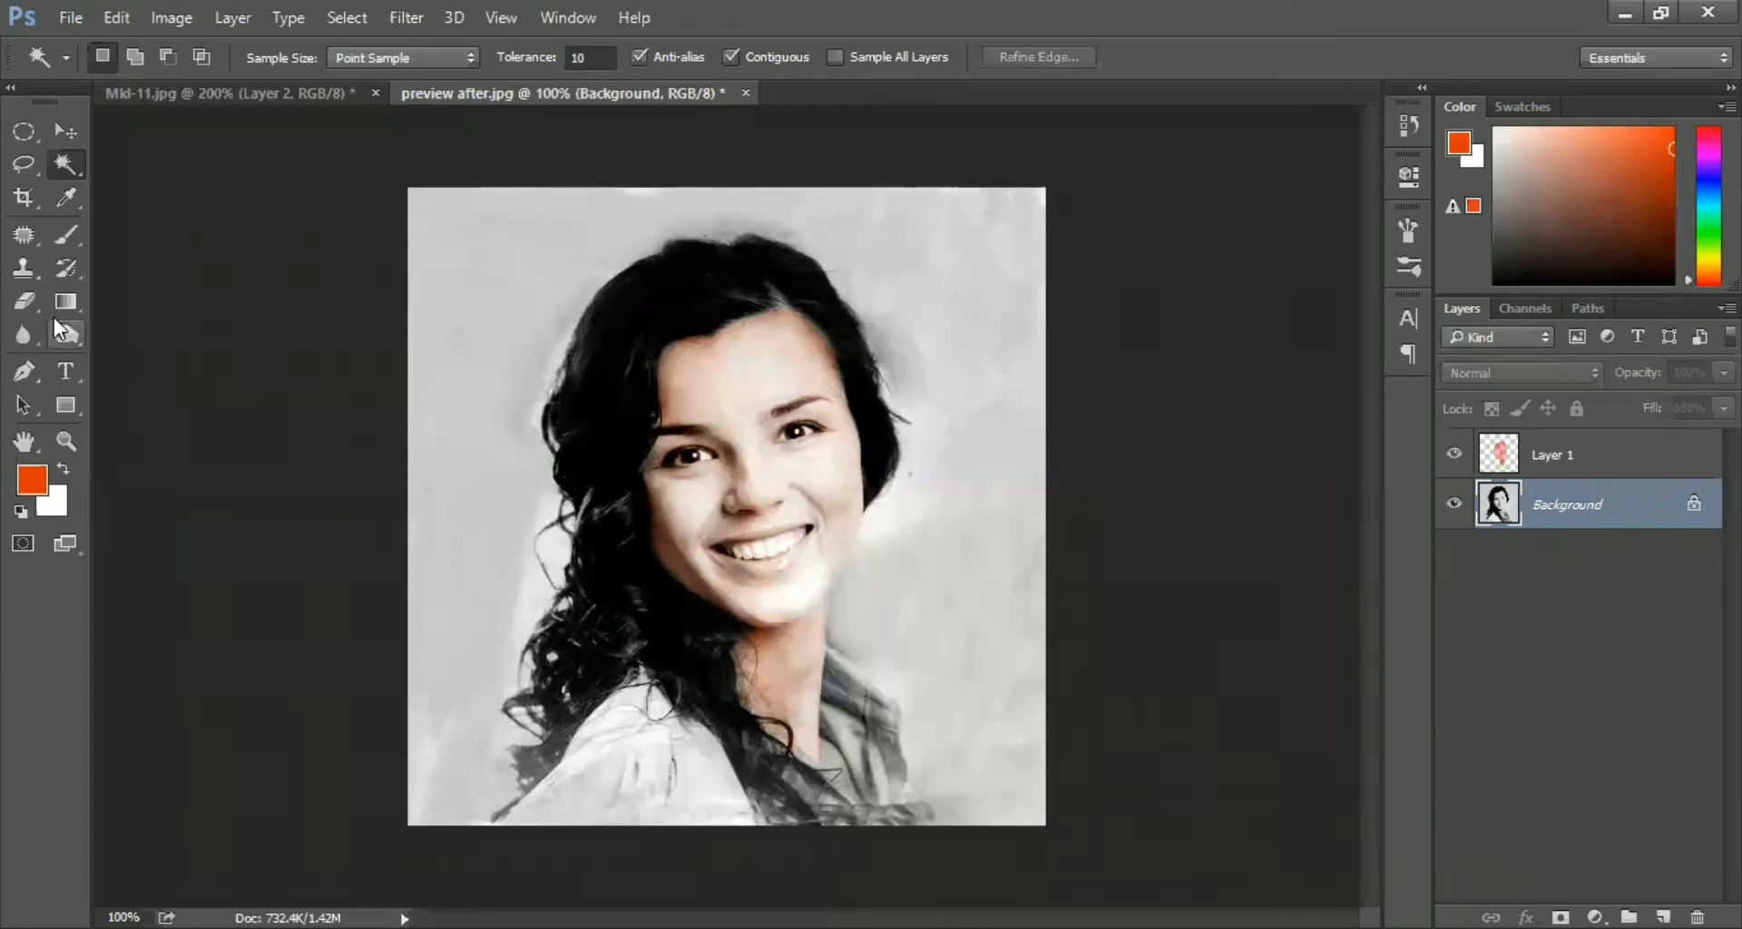
Try outlining the woman with the Lasso tool, undo that outline, and clear the remaining selection
click(24, 163)
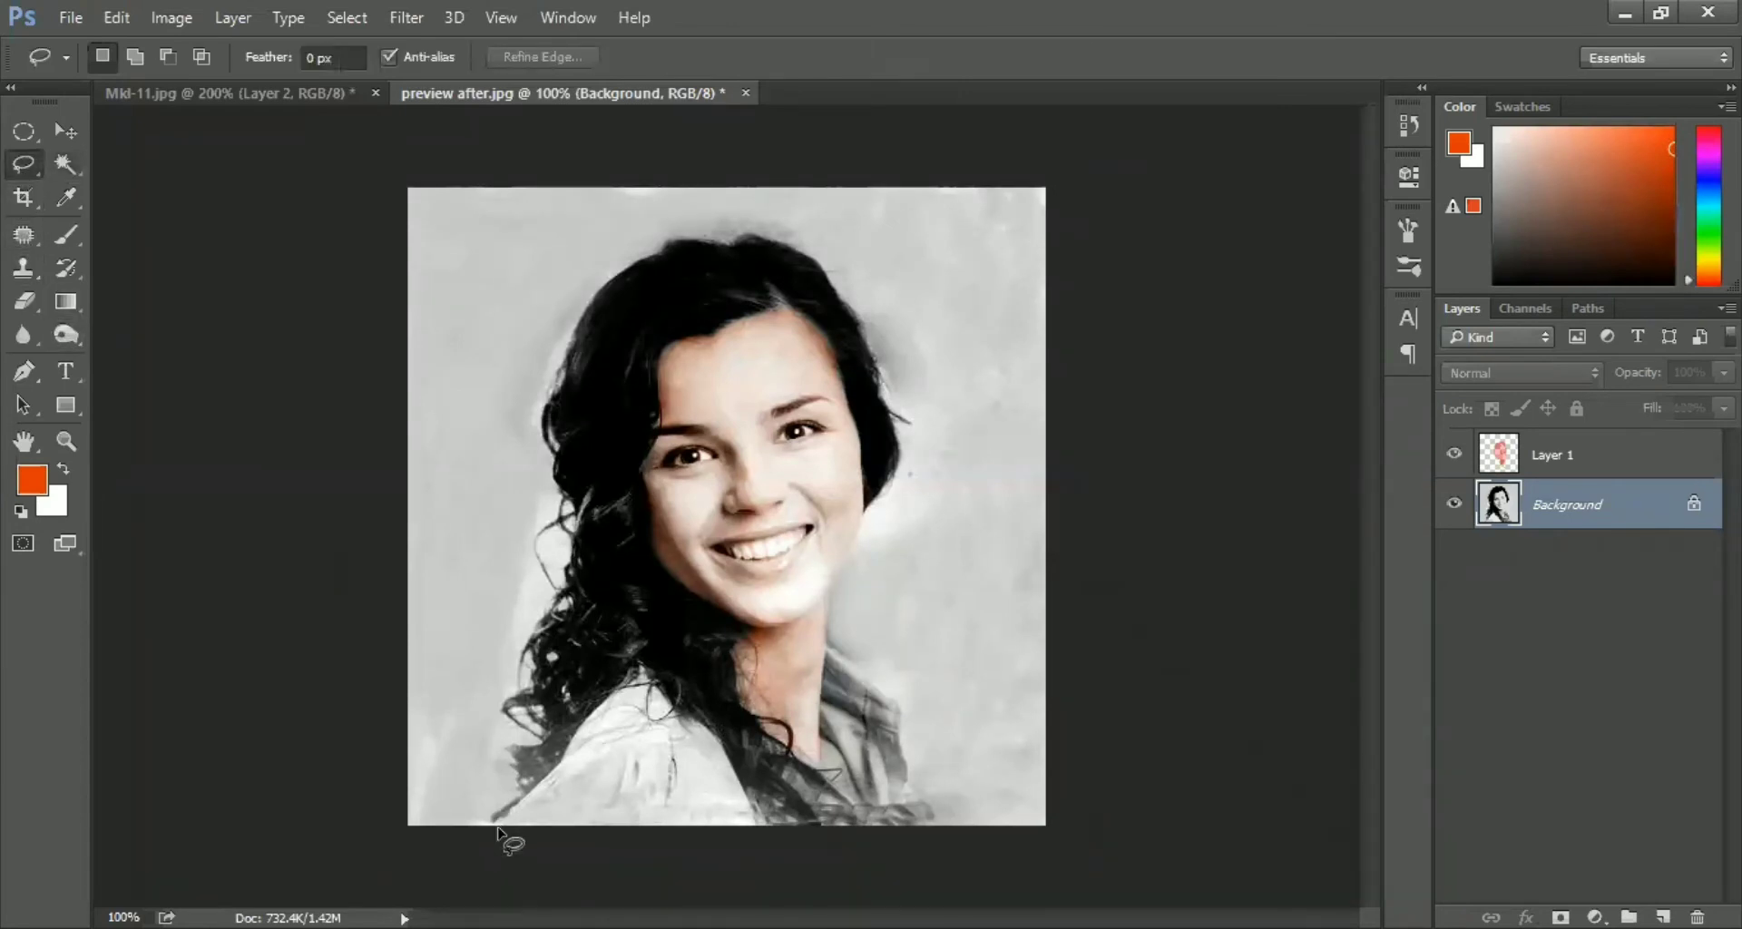
mouse_move(538, 785)
mouse_down()
mouse_move(529, 645)
mouse_move(575, 545)
mouse_move(543, 406)
mouse_move(560, 336)
mouse_move(664, 240)
mouse_move(753, 233)
mouse_move(821, 269)
mouse_up()
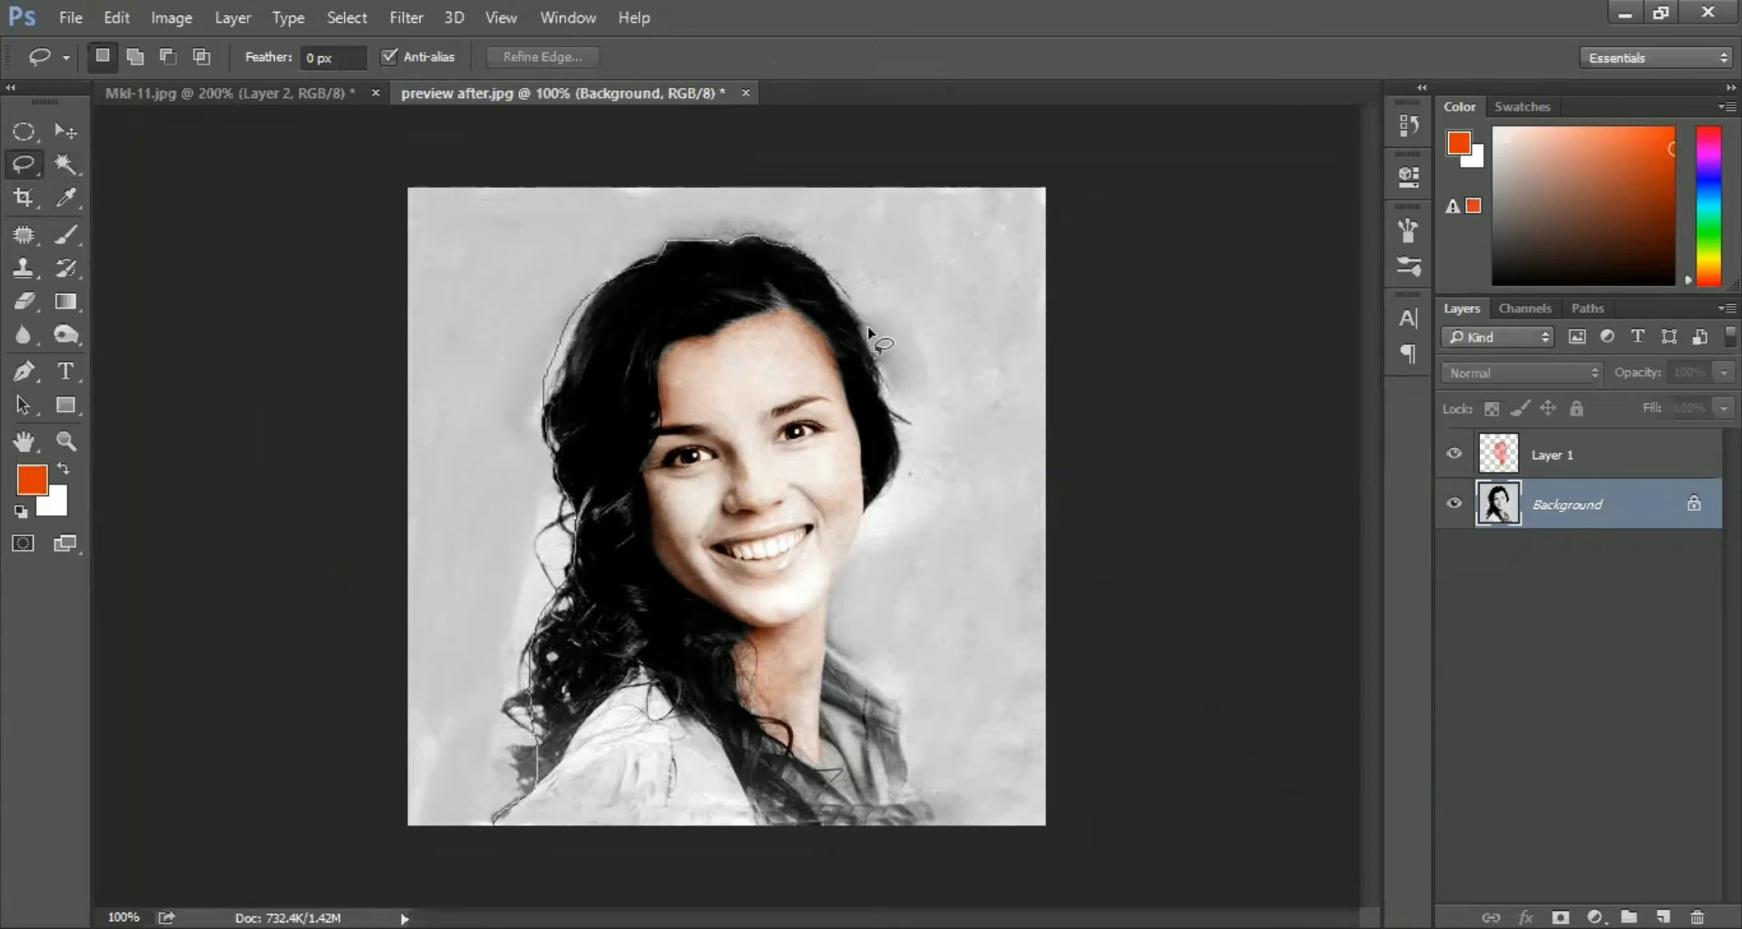
mouse_move(896, 445)
mouse_down()
mouse_move(828, 587)
mouse_move(828, 640)
mouse_move(902, 703)
mouse_move(909, 793)
mouse_move(946, 837)
mouse_move(1069, 844)
mouse_move(1256, 680)
mouse_move(1315, 600)
mouse_move(1280, 598)
mouse_up()
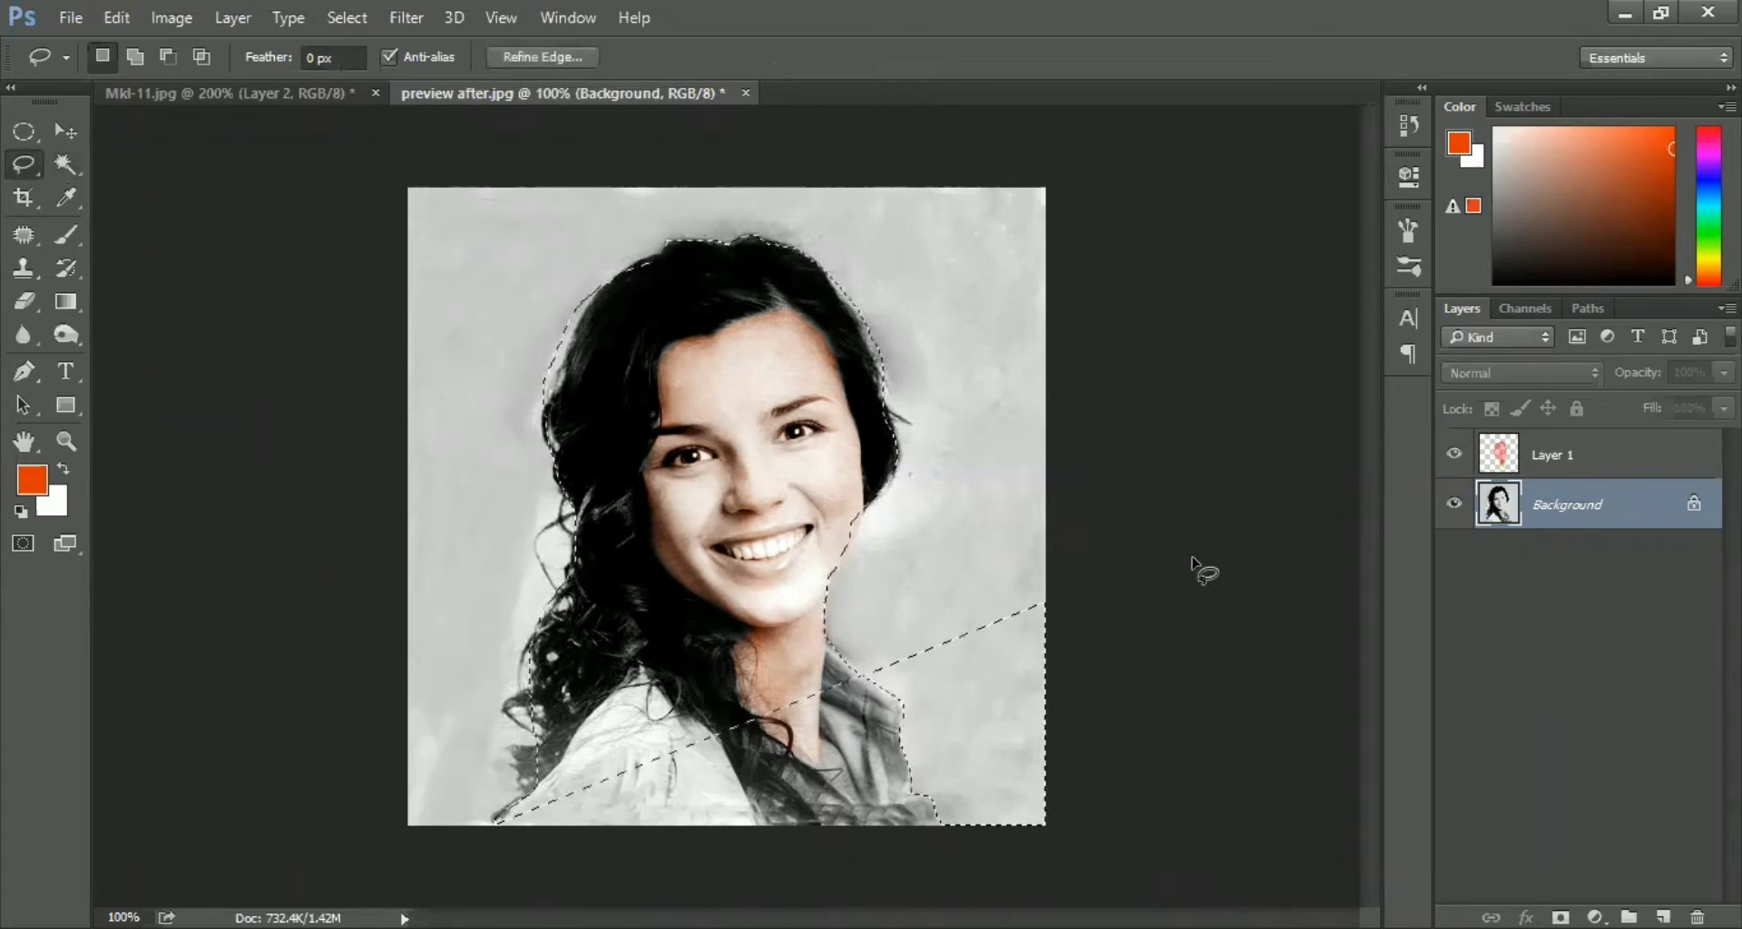
click(1010, 774)
key(ctrl+alt+z)
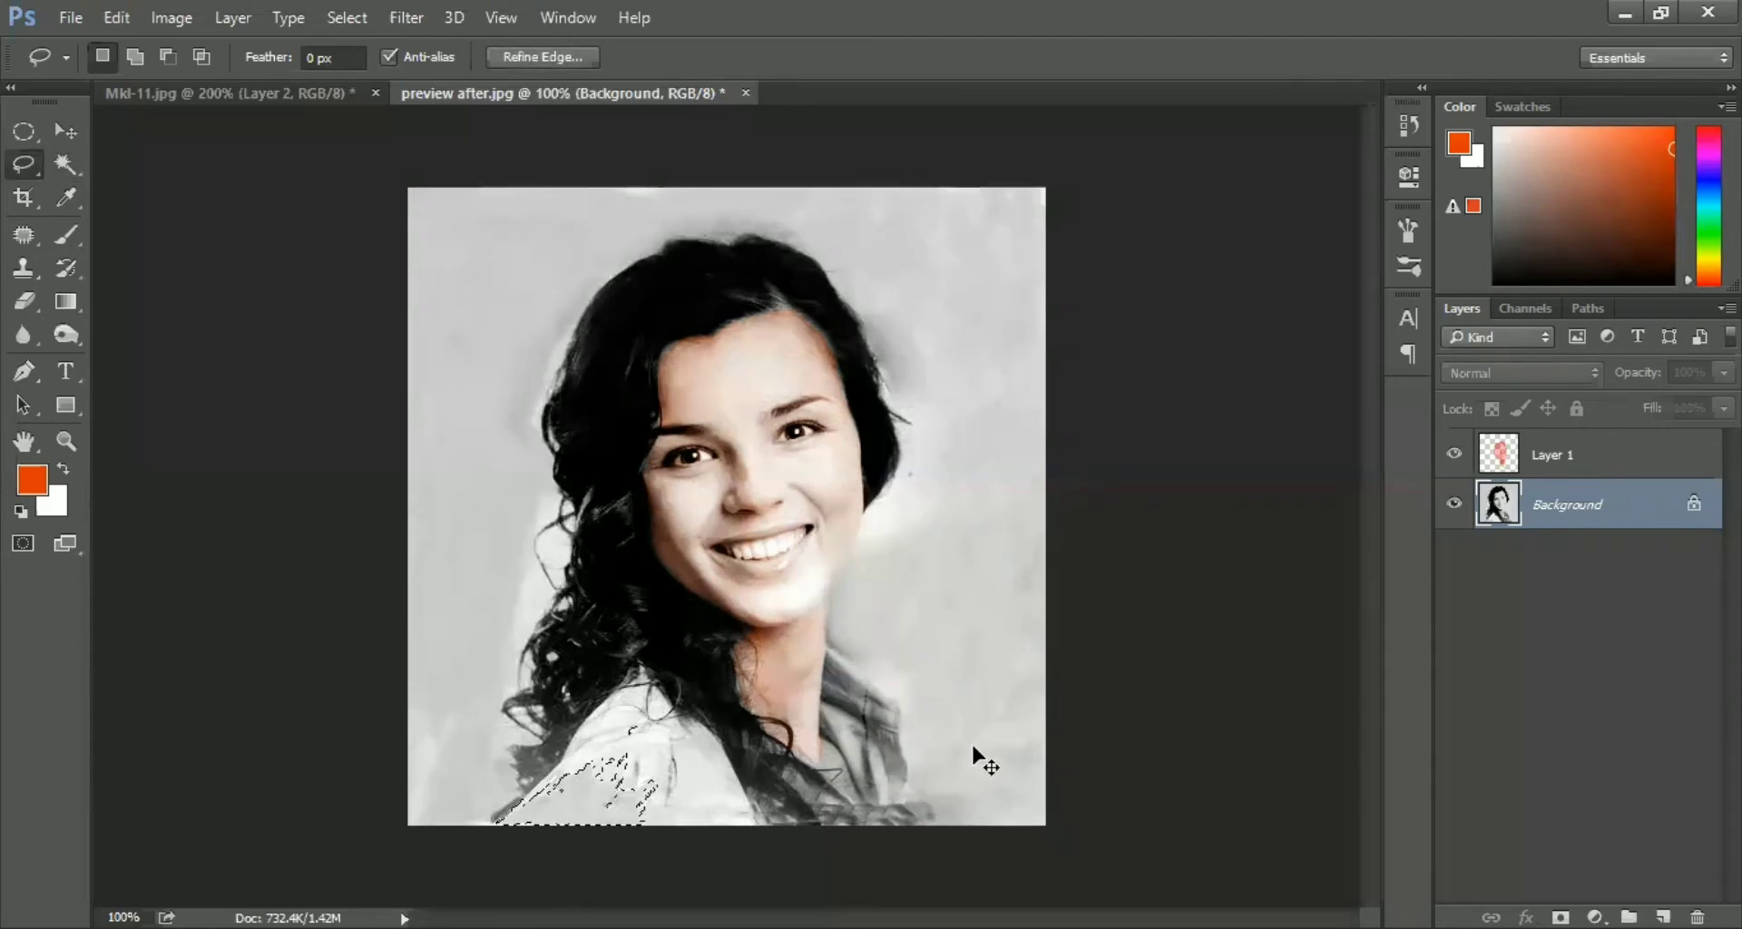
key(ctrl+d)
Select the whole woman with a freehand Lasso outline around hair, neck and clothing, adding missed areas along the hair edge
mouse_move(432, 821)
mouse_down()
mouse_move(481, 828)
mouse_move(518, 771)
mouse_move(565, 561)
mouse_up()
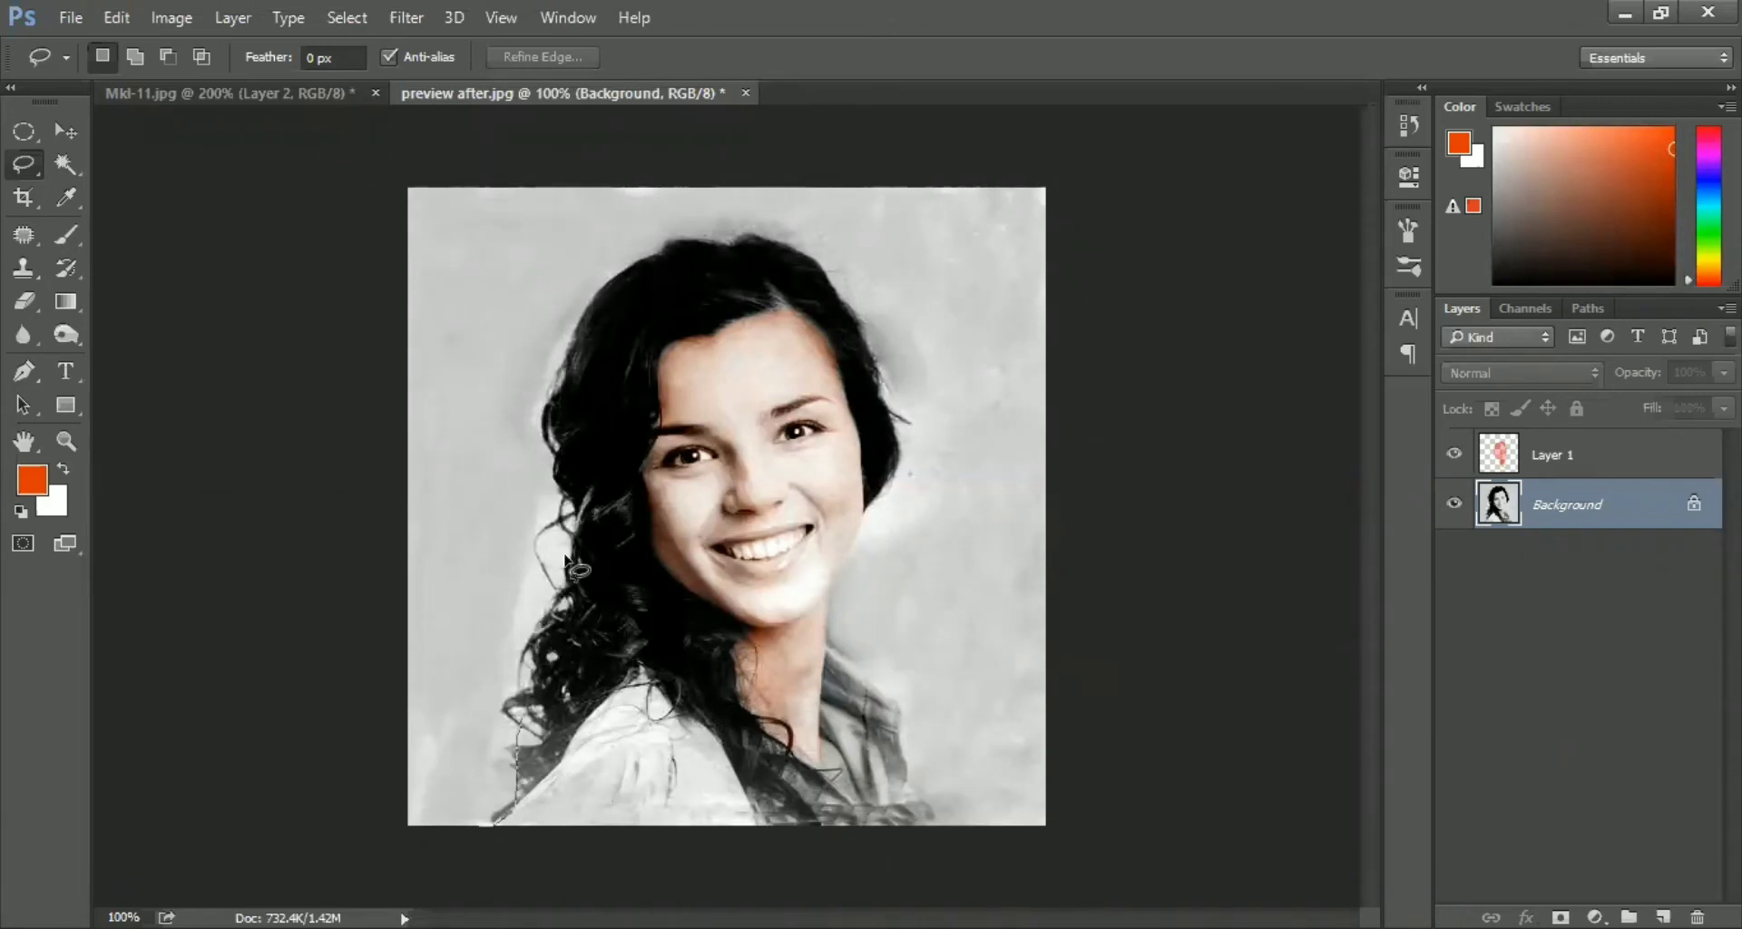
mouse_move(558, 496)
mouse_down()
mouse_move(540, 415)
mouse_move(563, 331)
mouse_move(582, 293)
mouse_move(705, 242)
mouse_up()
drag(740, 236, 814, 264)
drag(864, 324, 892, 407)
drag(896, 475, 869, 511)
drag(831, 654, 882, 686)
mouse_move(904, 746)
mouse_down()
mouse_move(933, 816)
mouse_move(673, 873)
mouse_move(490, 869)
mouse_up()
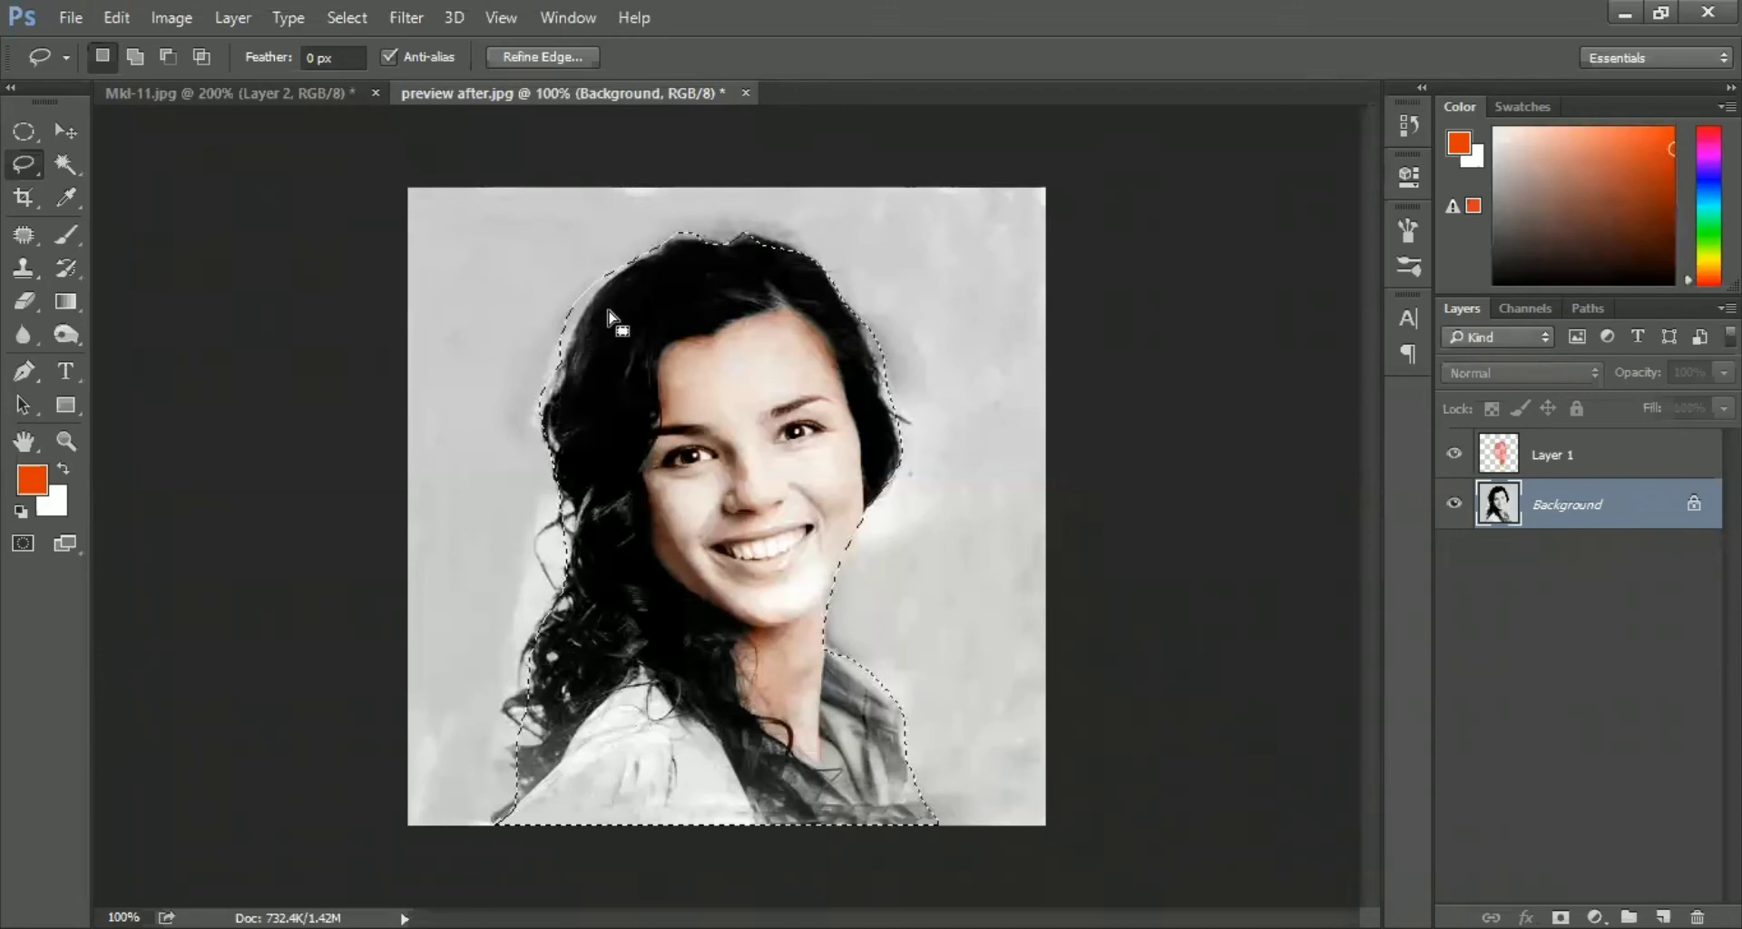
key(shift)
mouse_move(626, 265)
mouse_down()
mouse_move(533, 412)
mouse_move(548, 500)
mouse_up()
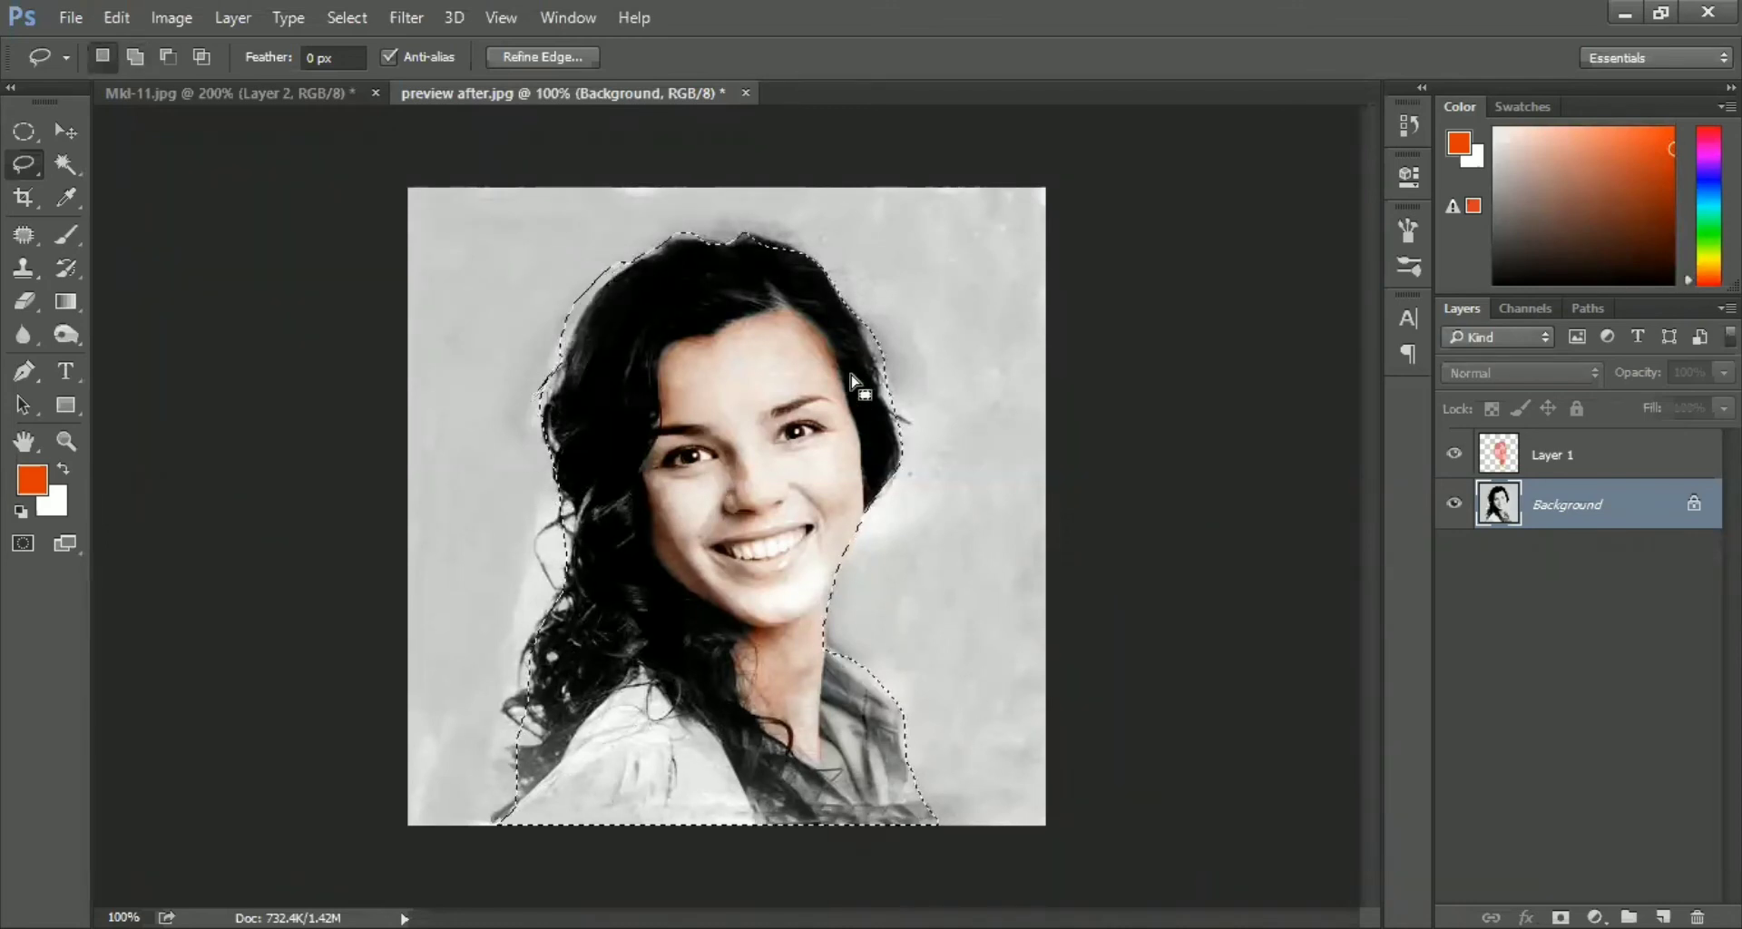
Invert the selection to cover the backdrop and add a new layer directly above the Background
click(347, 19)
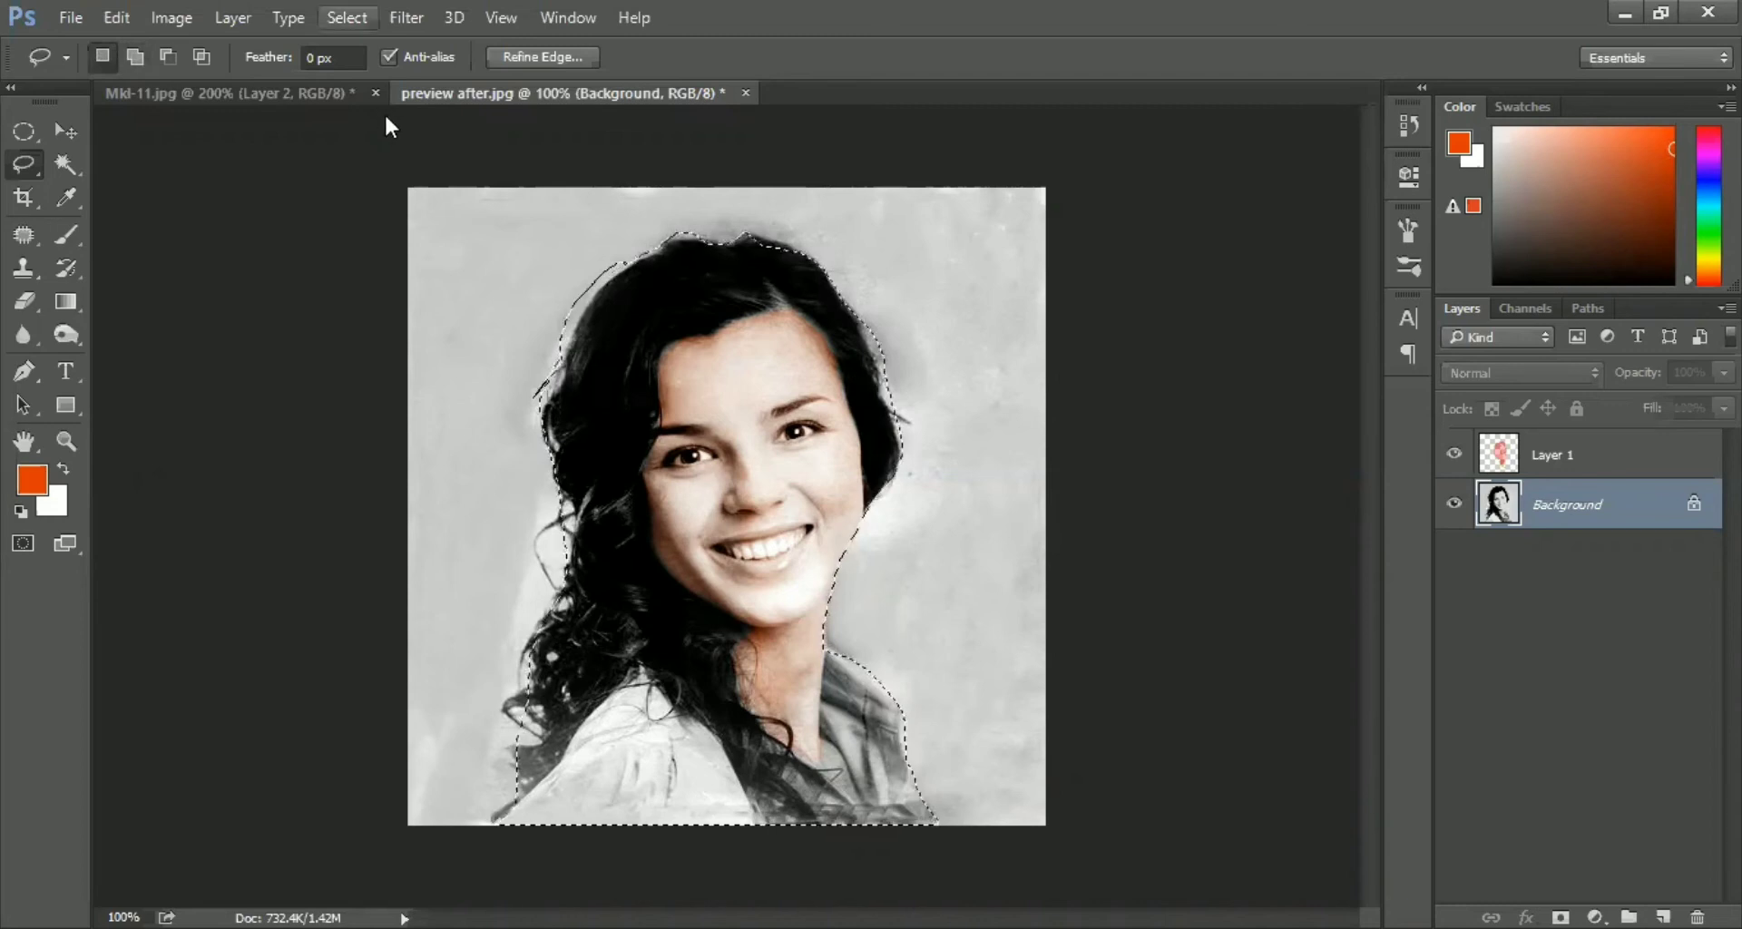
click(384, 116)
key(Return)
key(ctrl+j)
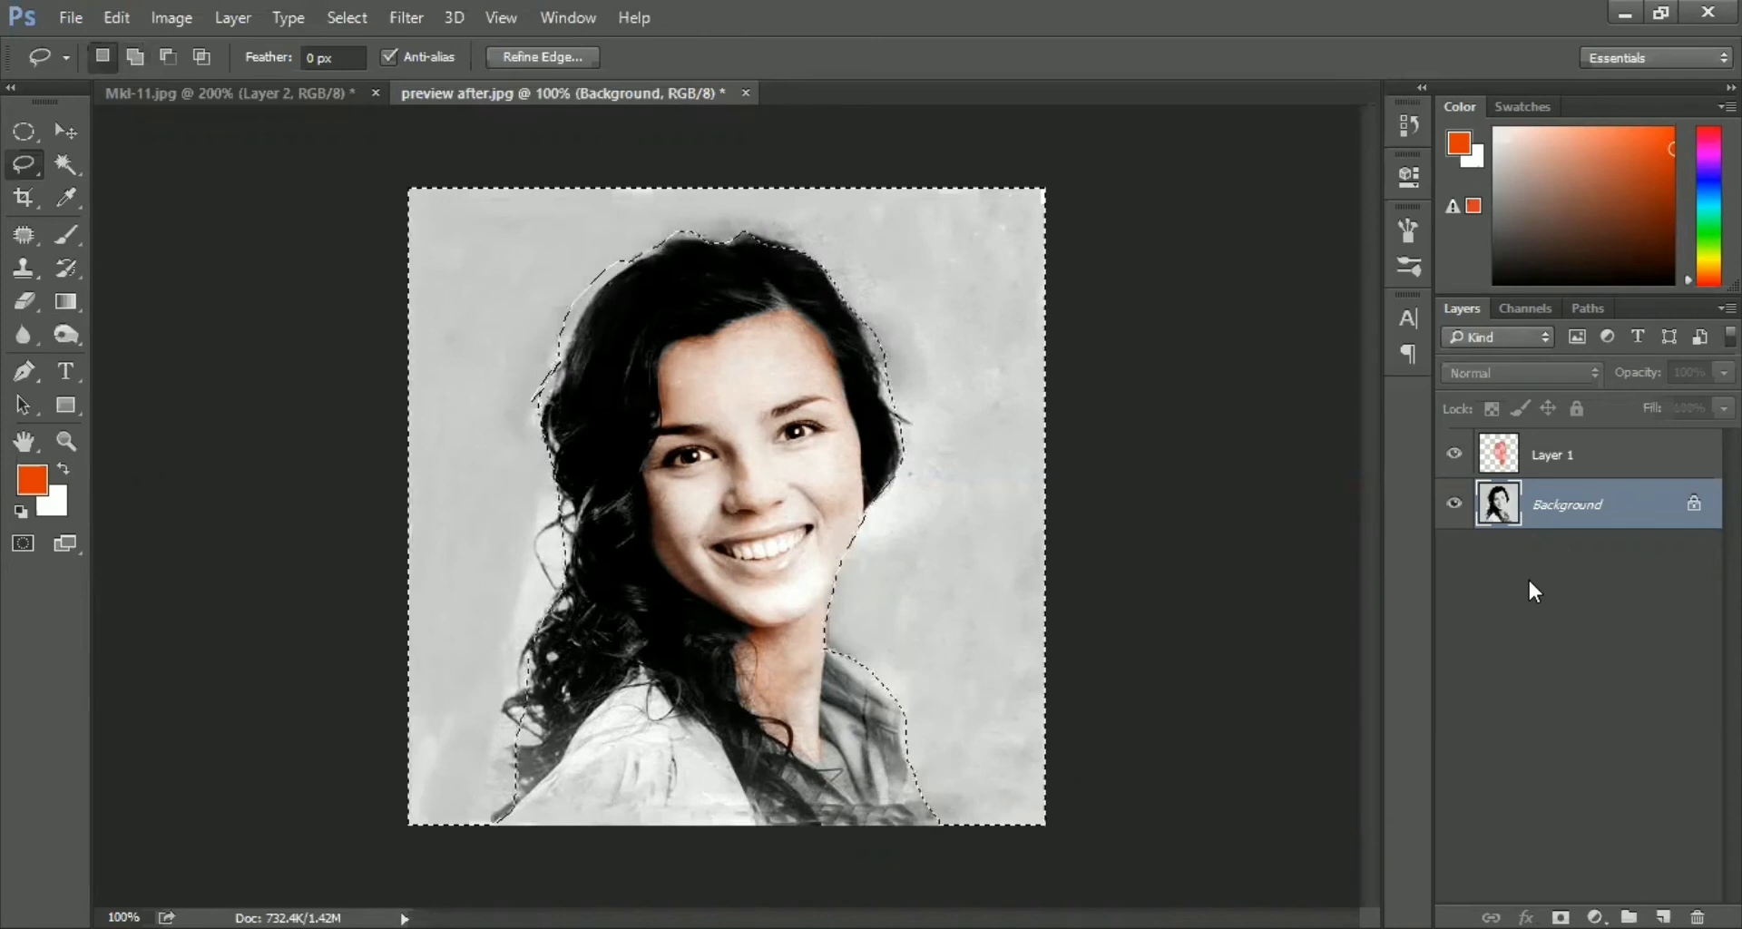
key(ctrl+shift+alt+n)
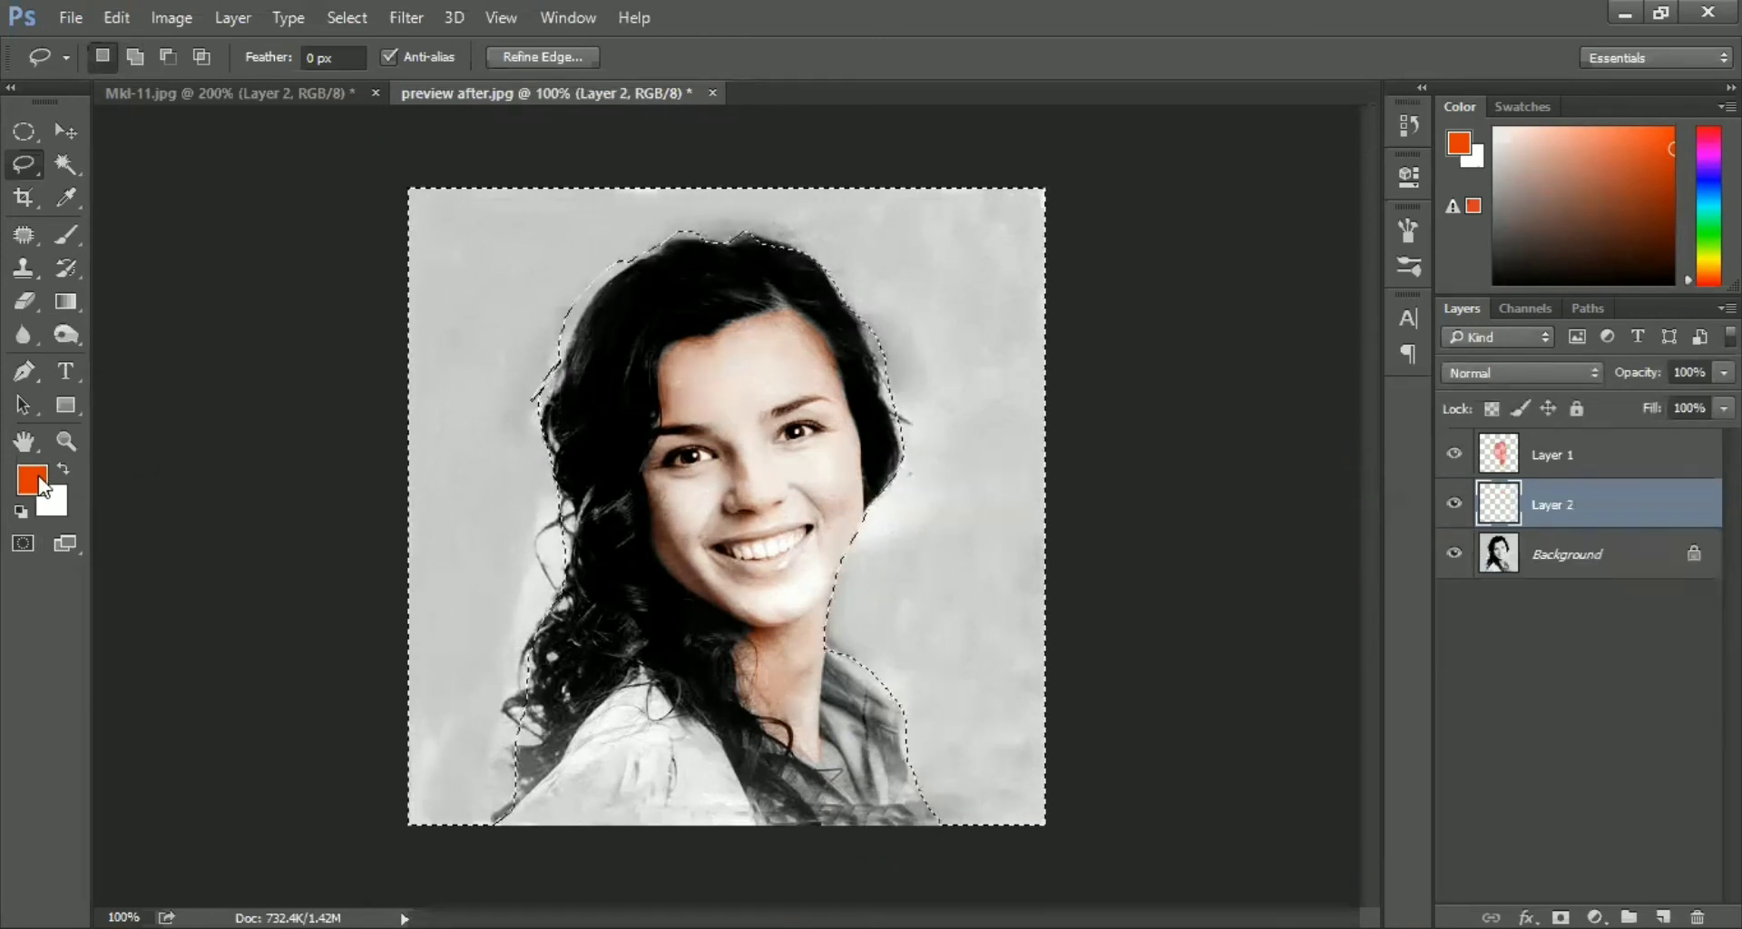
Set the foreground colour to blue #094dc3 and the new layer's blending mode to Soft Light
click(1092, 284)
click(1177, 577)
mouse_move(1080, 454)
mouse_down()
mouse_move(1038, 506)
mouse_move(1041, 451)
mouse_move(1071, 480)
mouse_up()
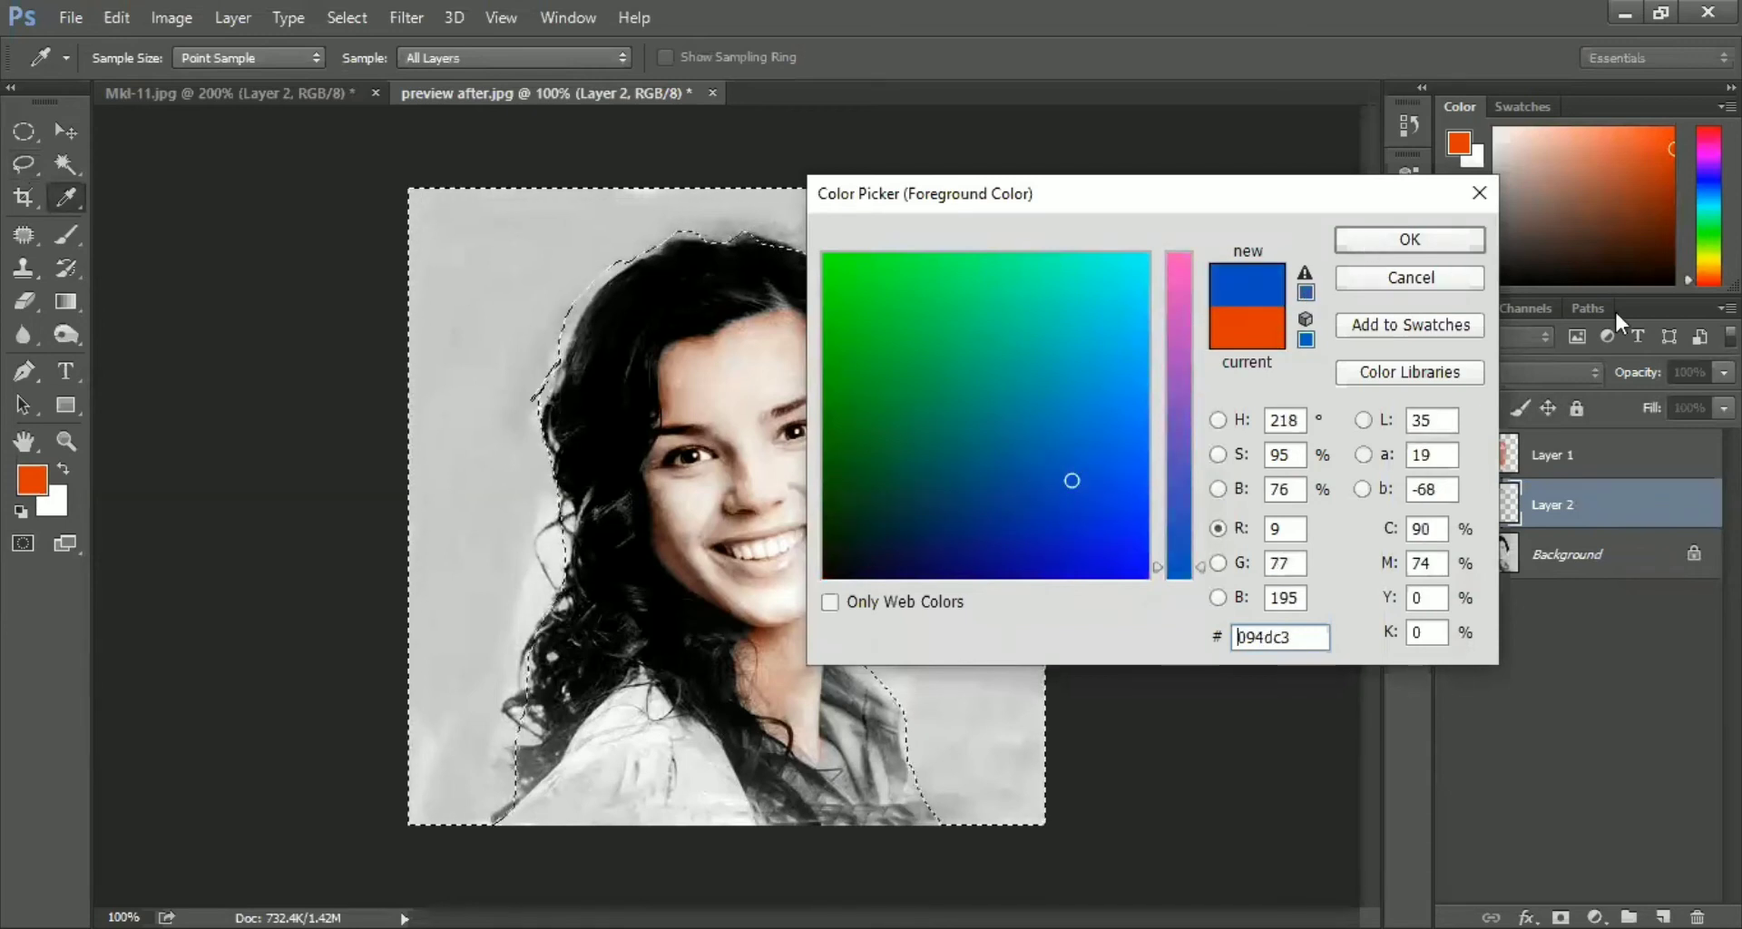
click(1410, 239)
click(1525, 373)
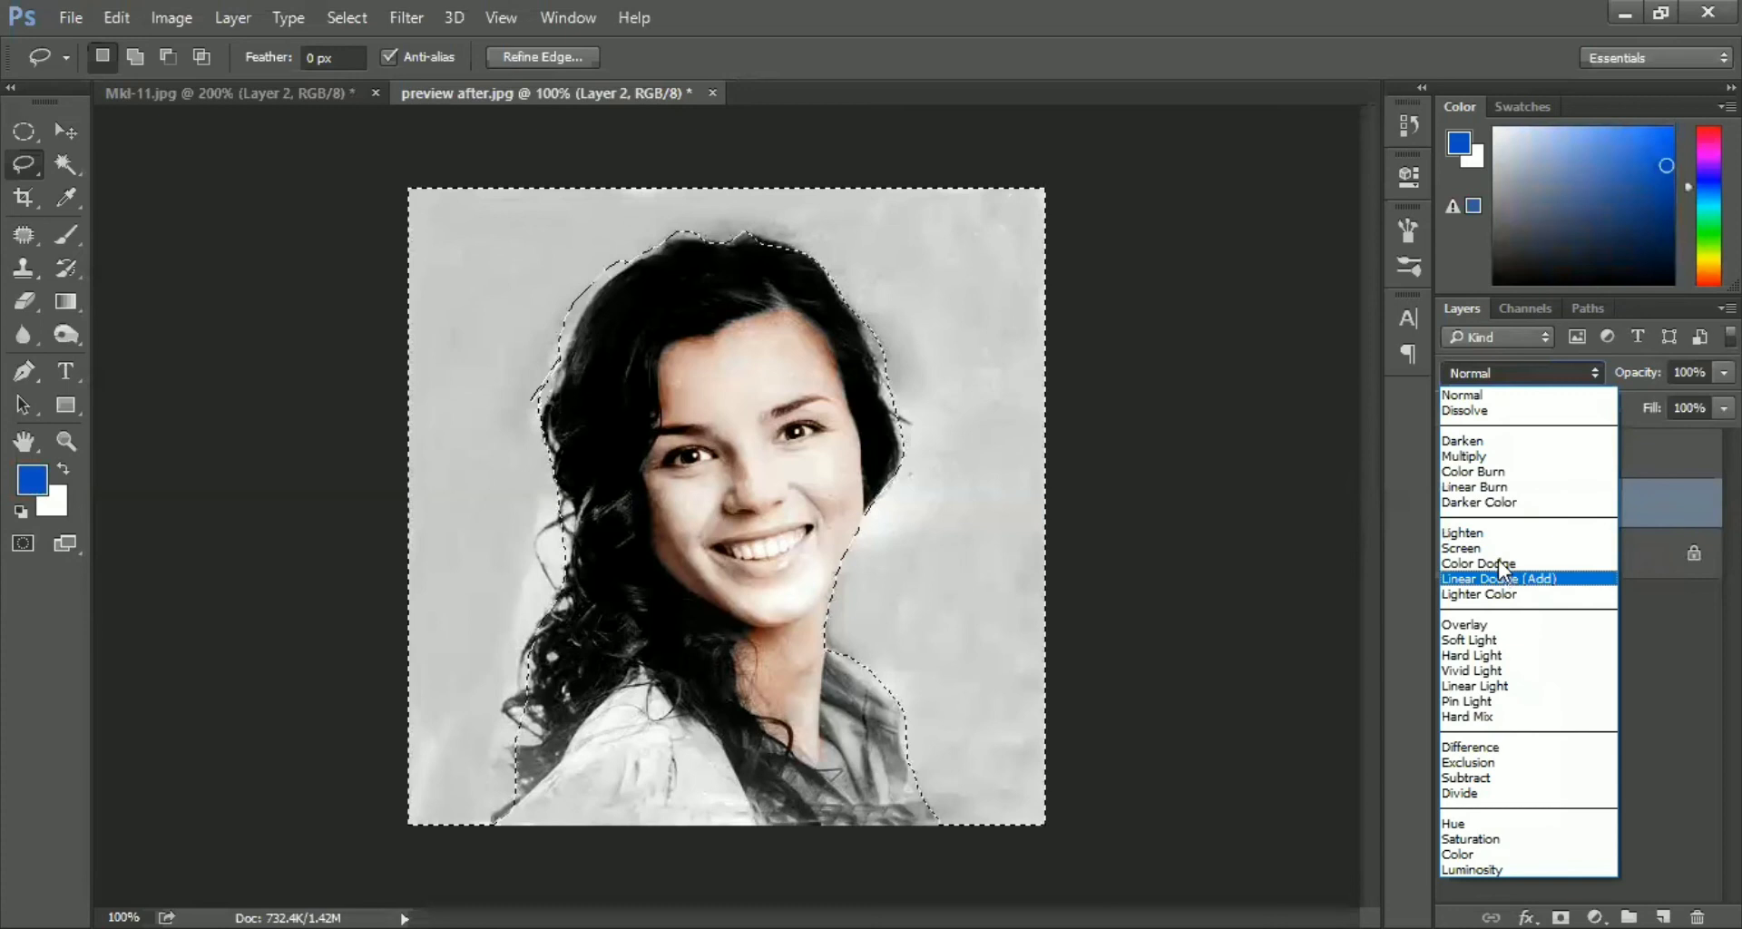
click(1493, 639)
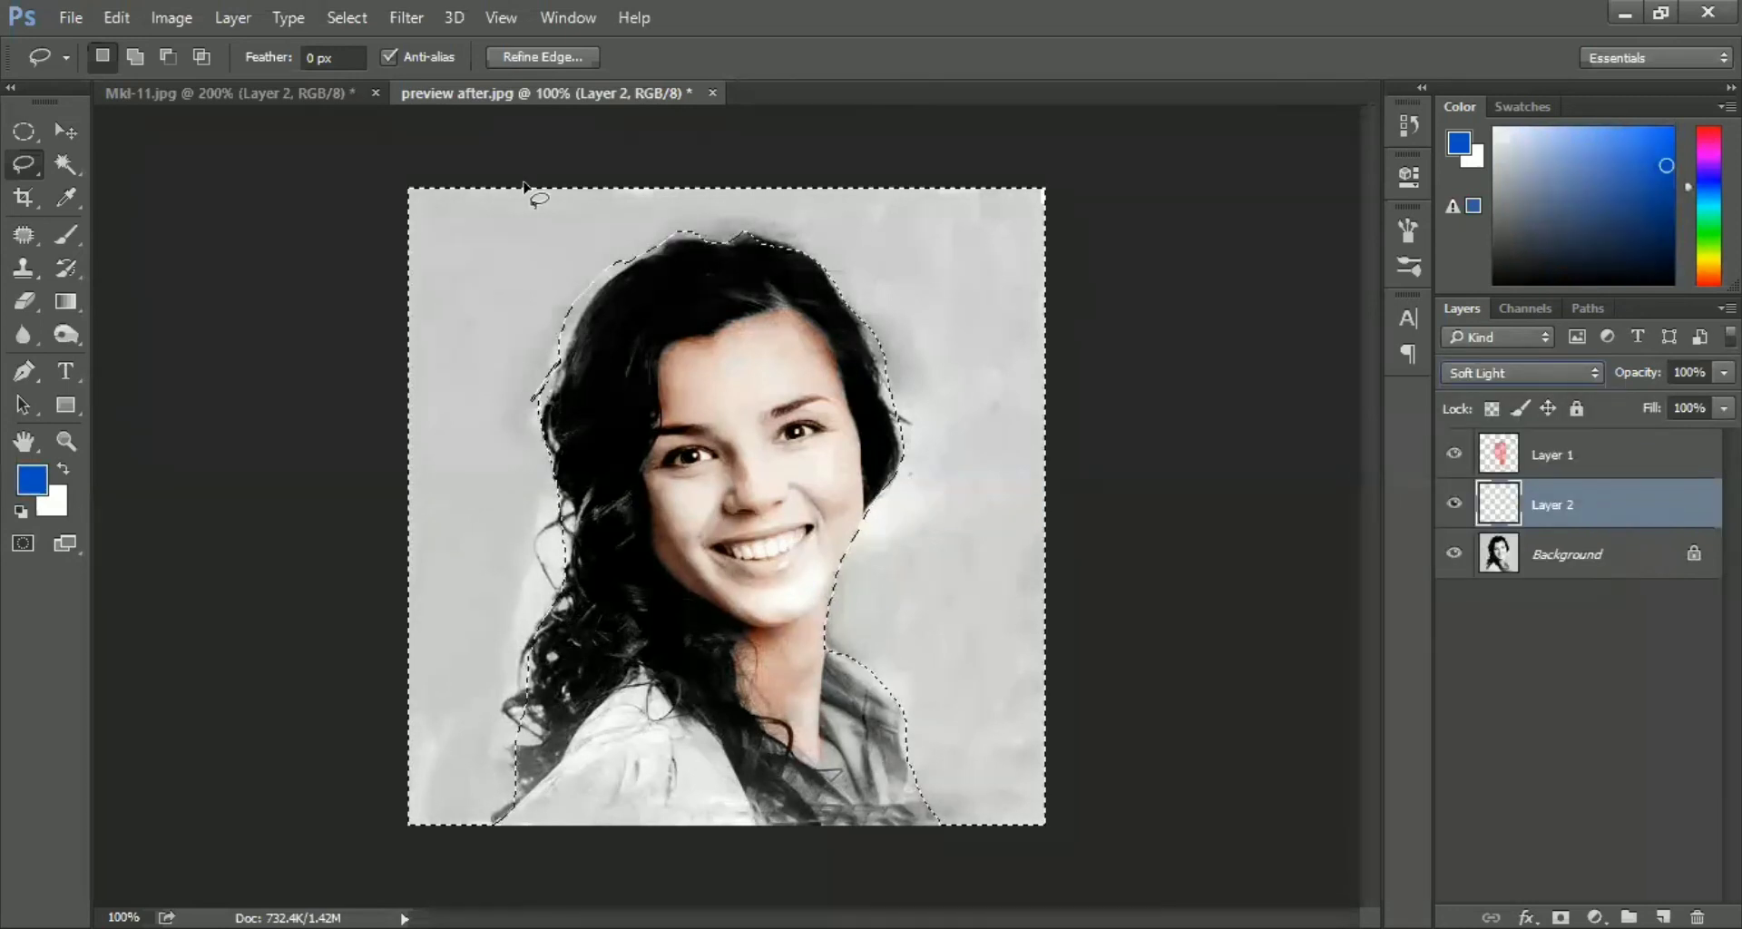
Render Clouds over the selected backdrop on the Soft Light layer, reapply the filter, and clear the selection
key(alt+t)
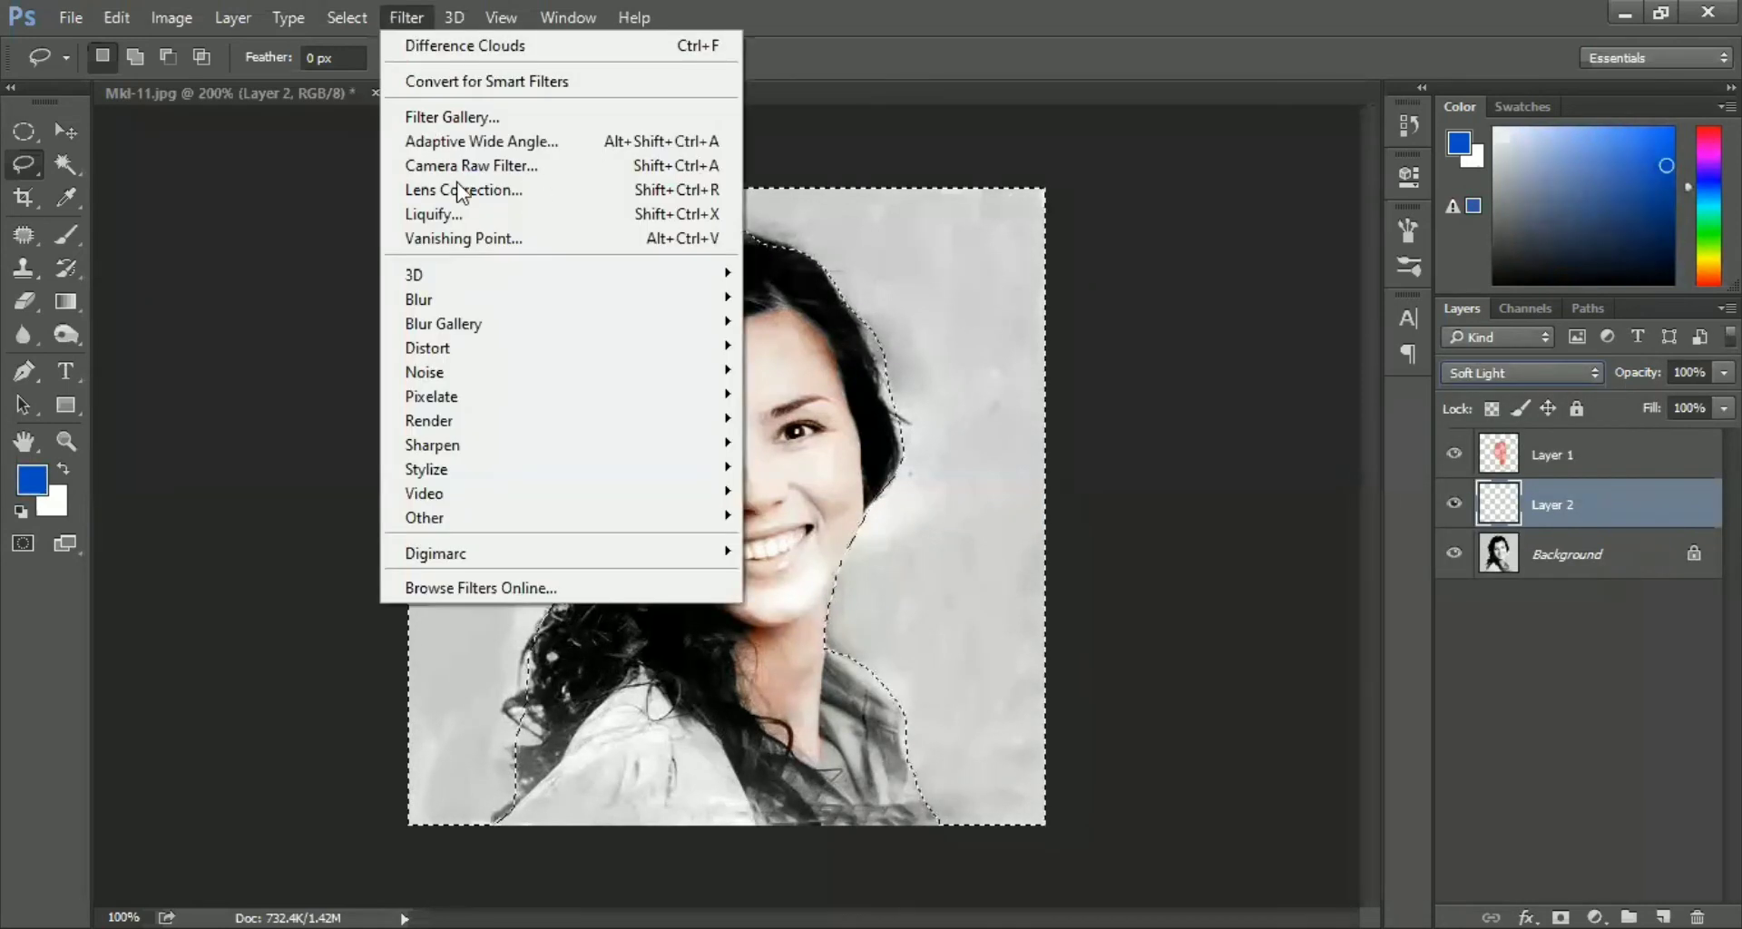
mouse_move(472, 422)
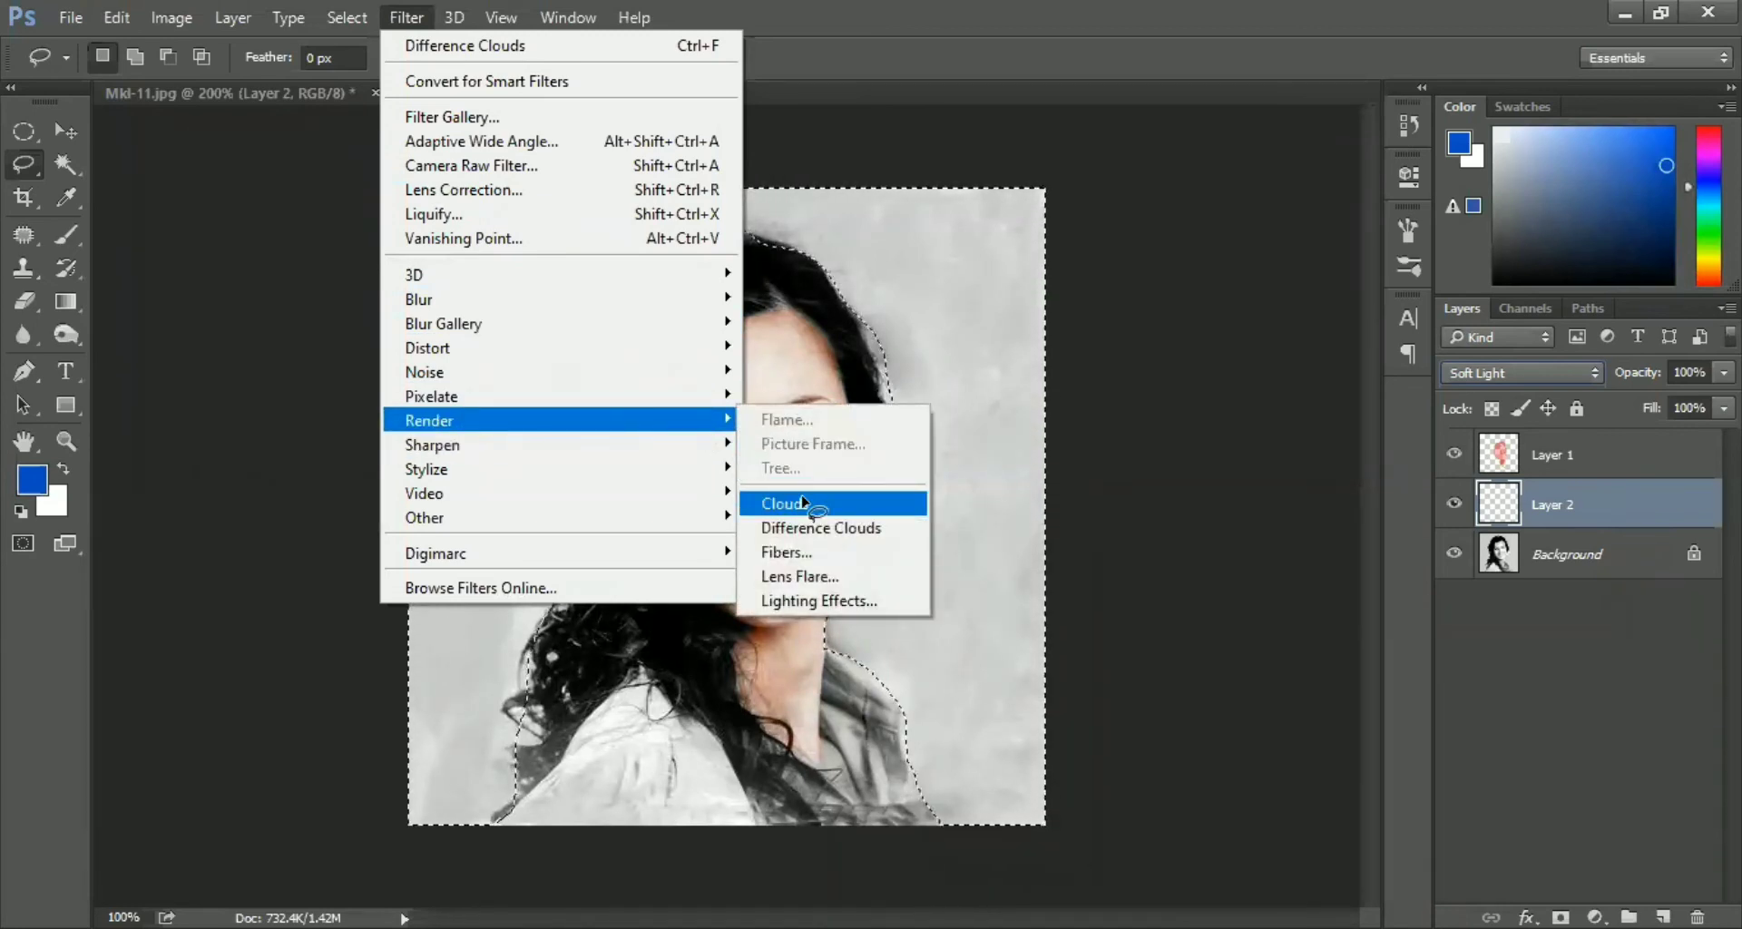
click(803, 501)
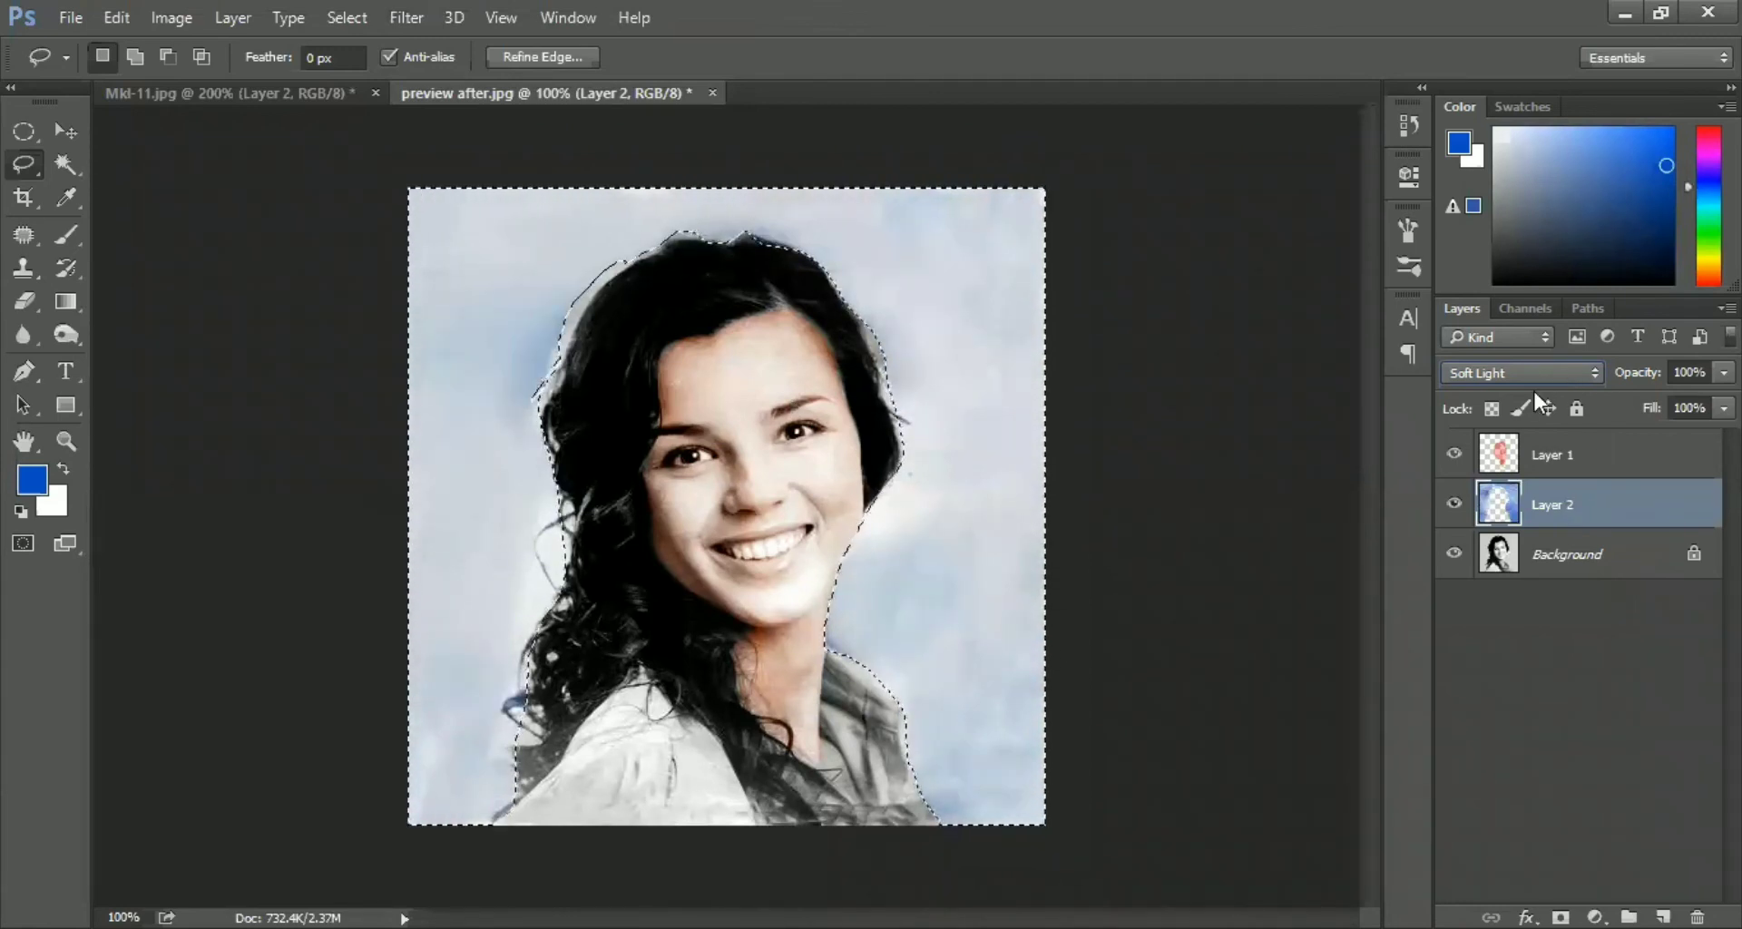
key(ctrl+f)
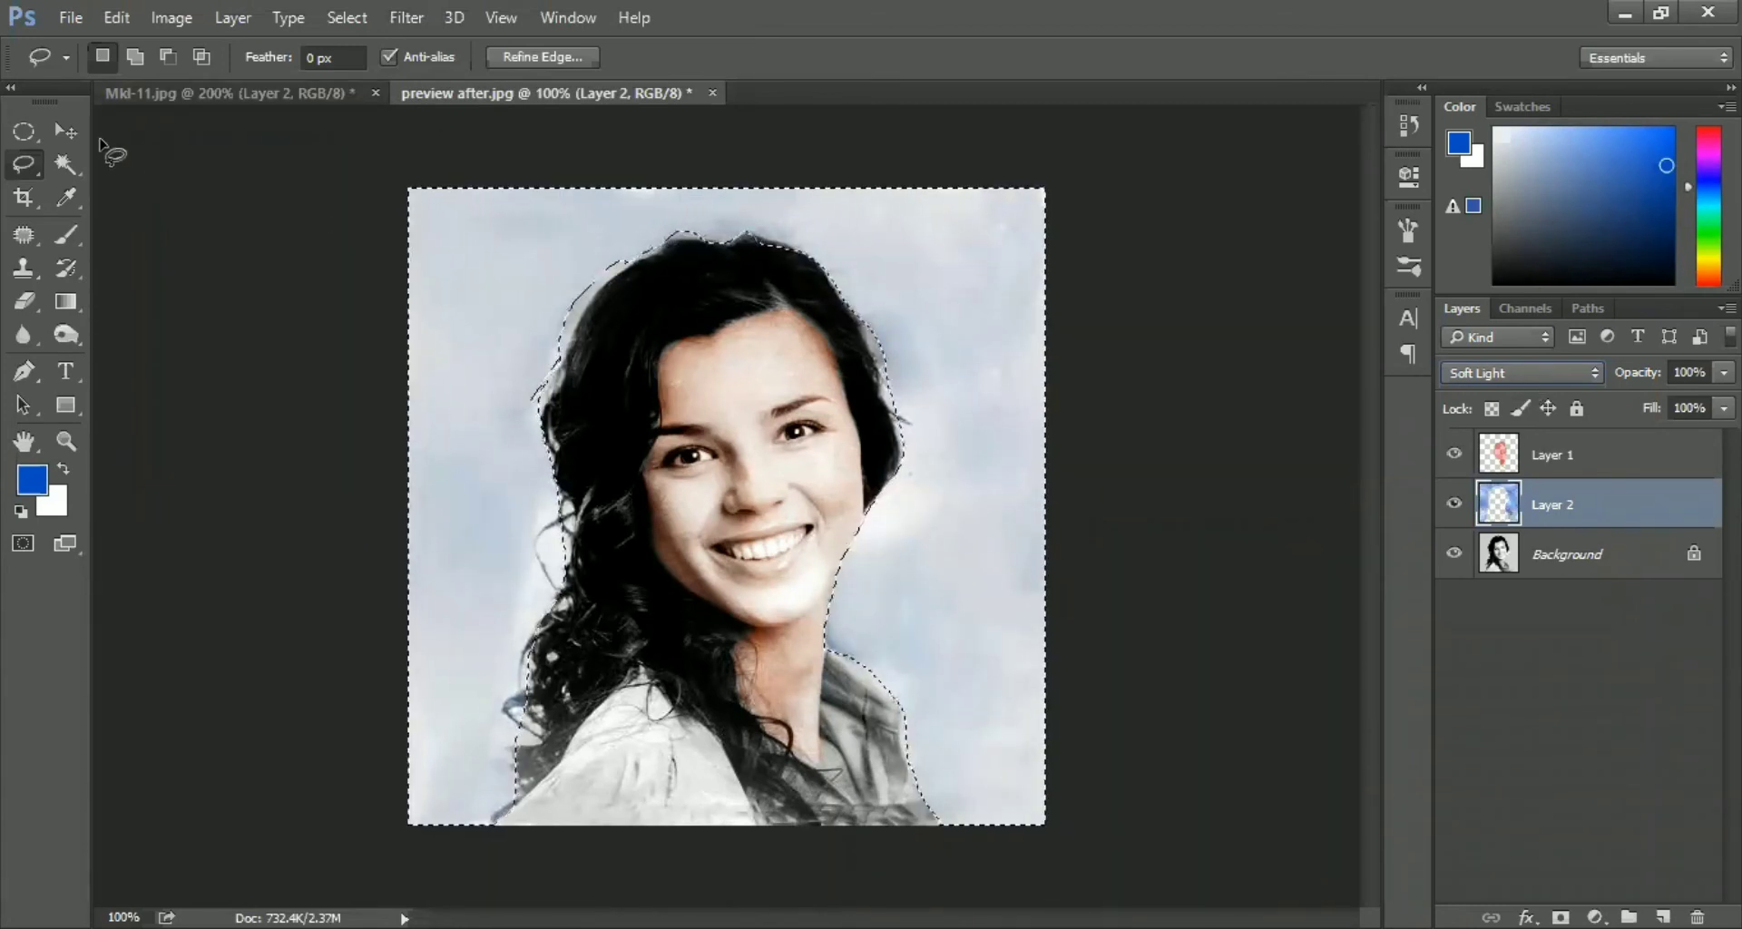
key(v)
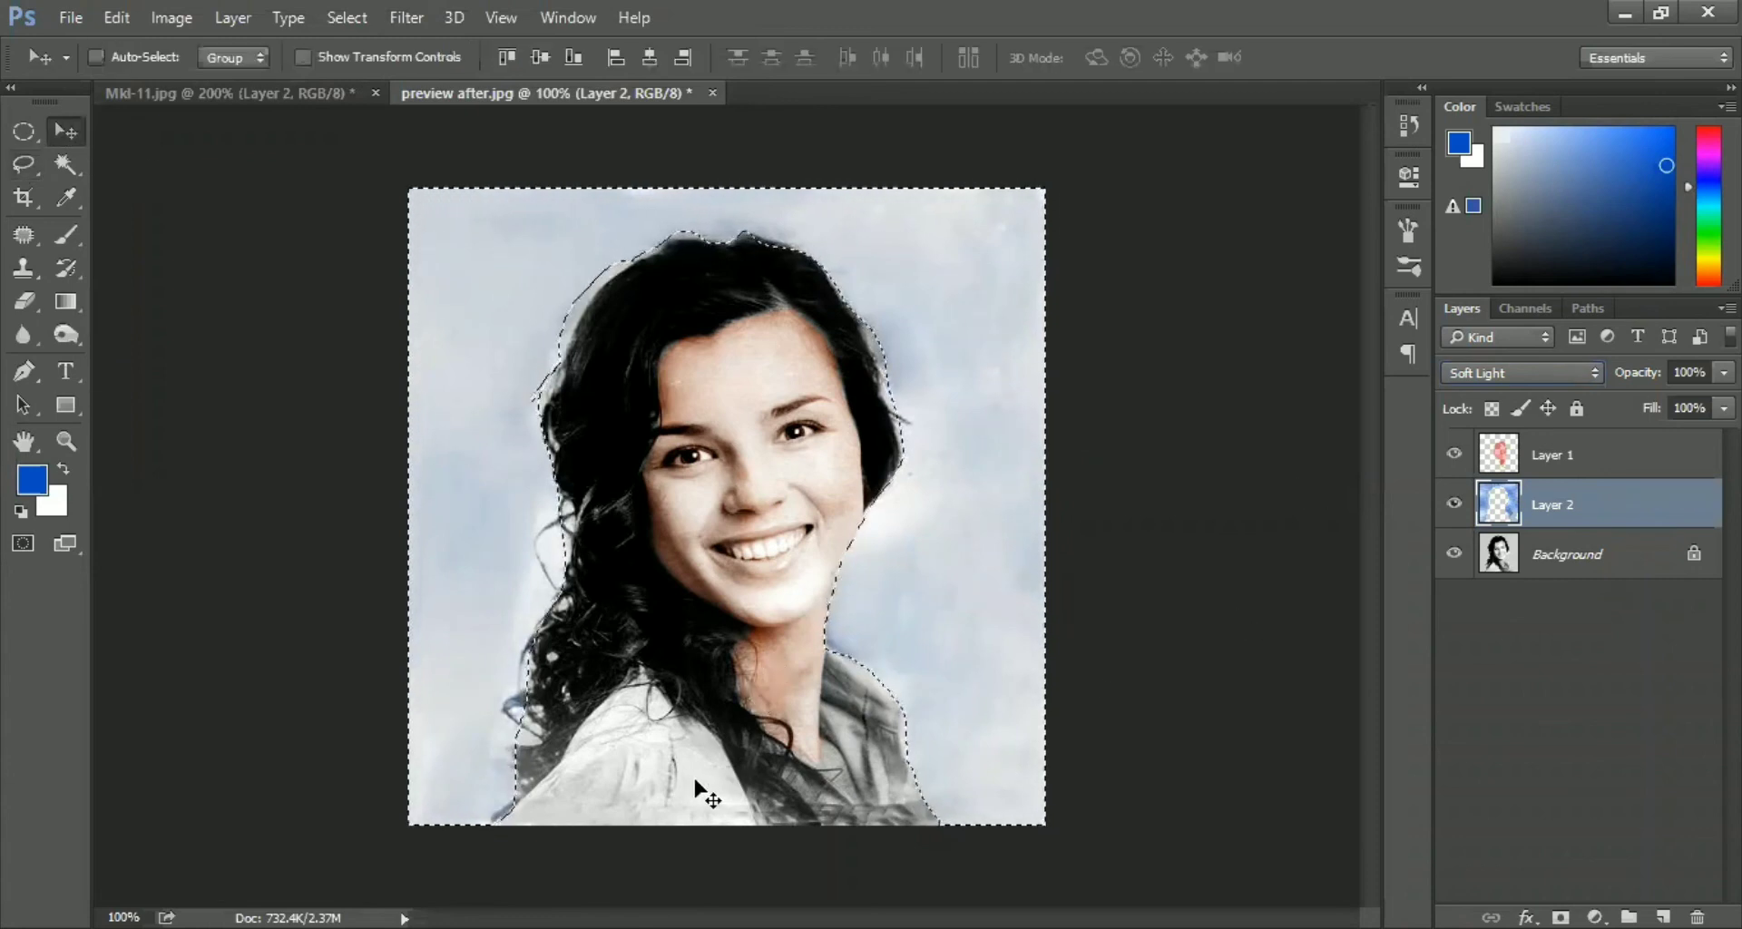
key(ctrl+d)
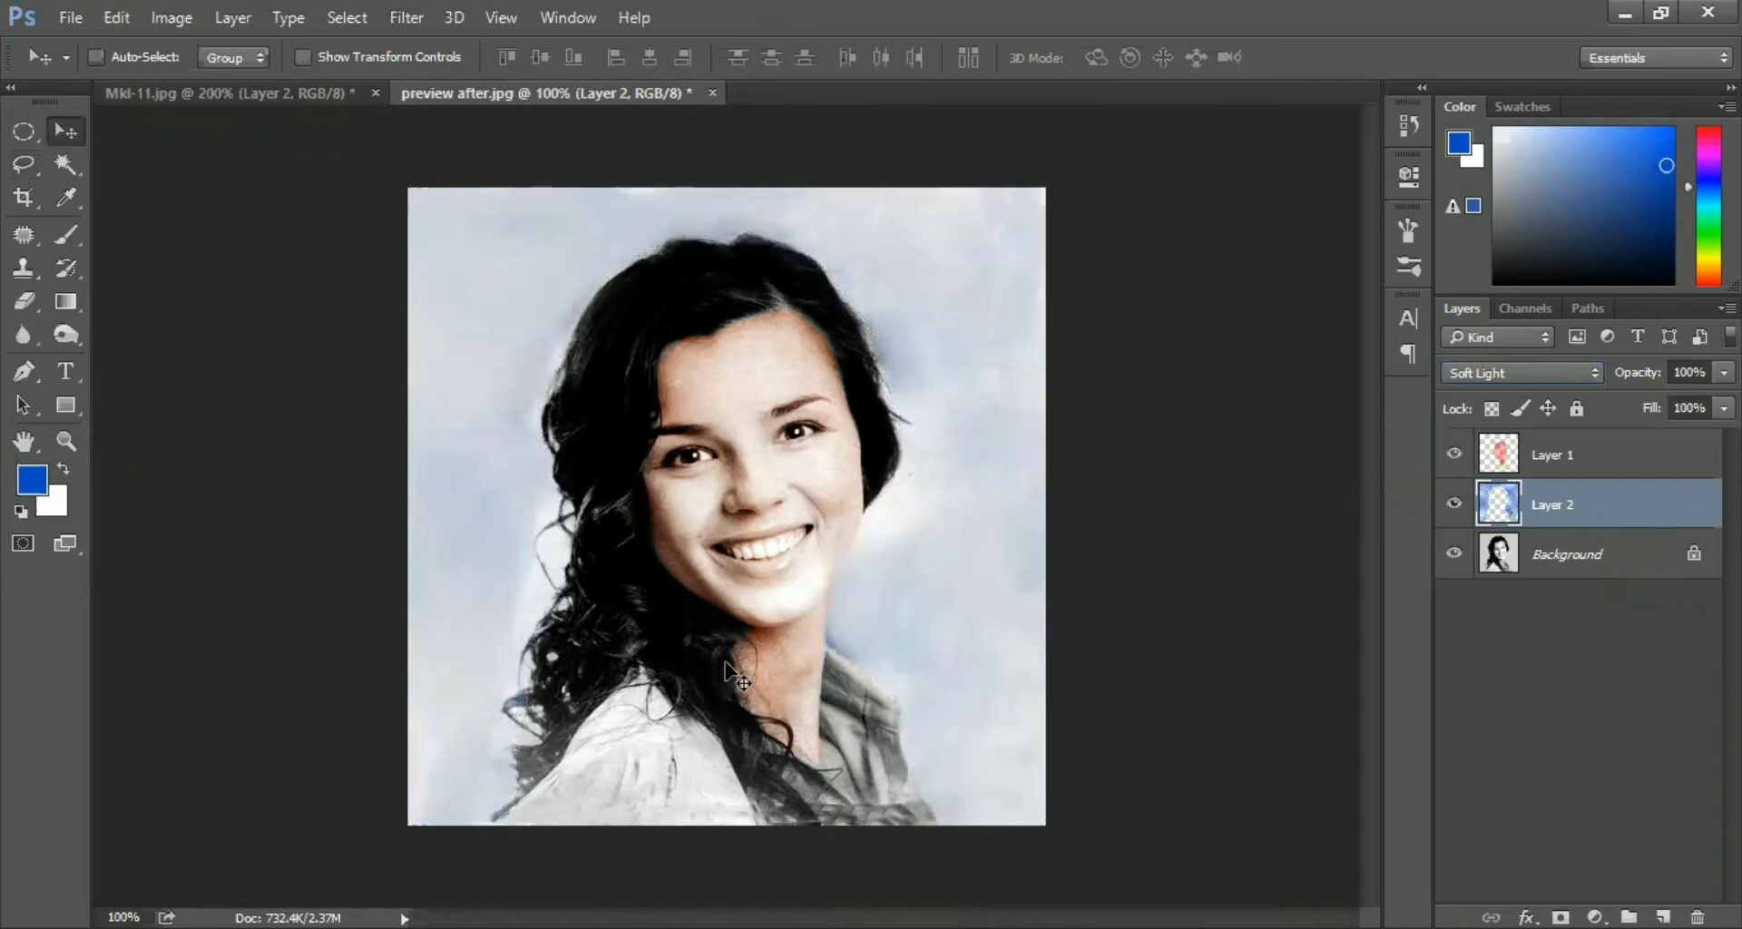
Select the woman's shirt and collar with freehand Lasso outlines, refining the selection edge along the hair and neckline
key(l)
drag(763, 826, 701, 730)
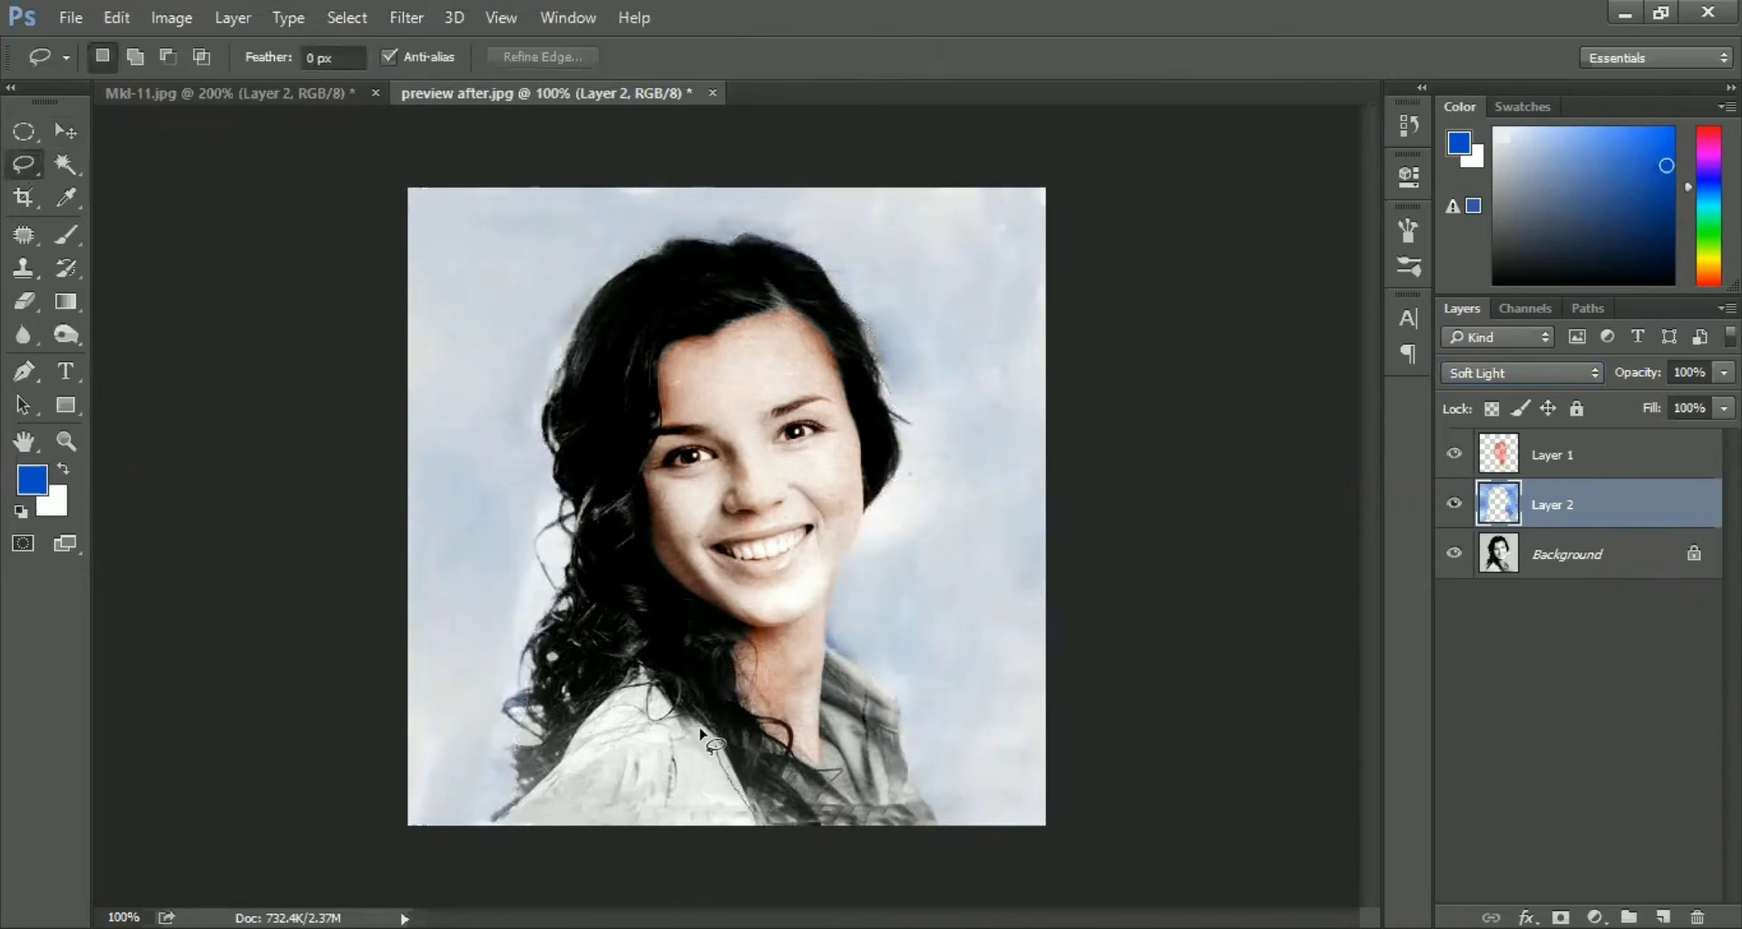
mouse_move(638, 676)
mouse_down()
mouse_move(578, 699)
mouse_move(563, 756)
mouse_move(499, 823)
mouse_up()
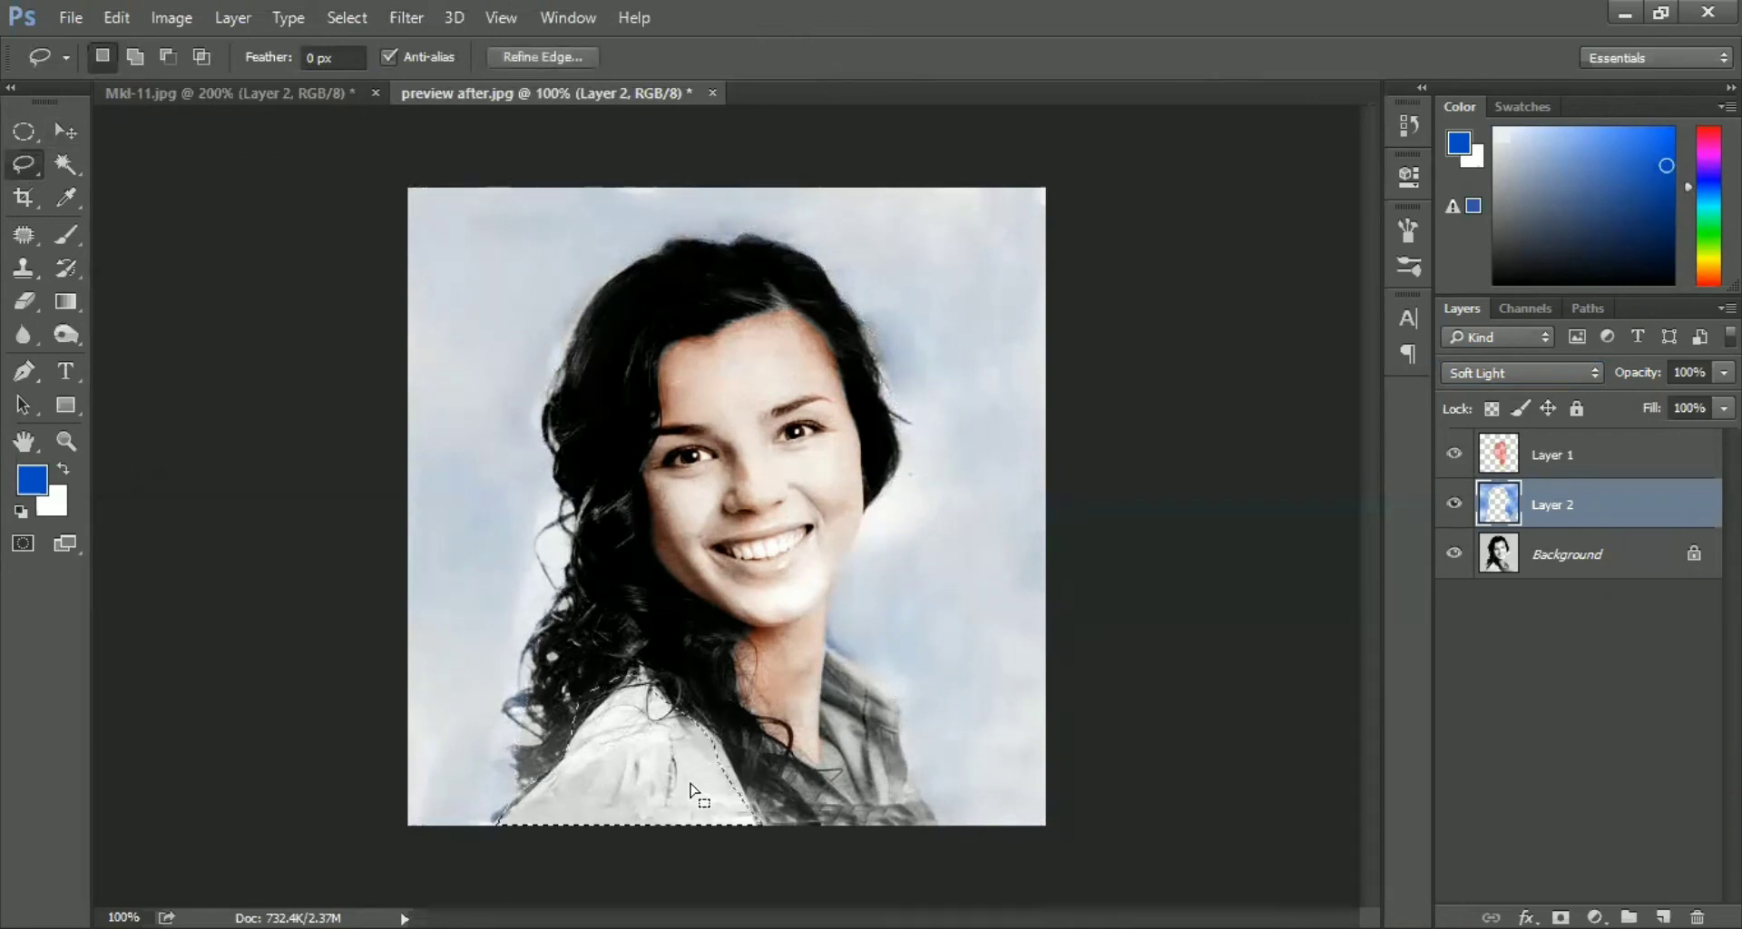
key(shift)
mouse_move(696, 744)
mouse_down()
mouse_move(755, 824)
mouse_move(692, 726)
mouse_move(769, 825)
mouse_move(741, 747)
mouse_move(815, 761)
mouse_move(829, 651)
mouse_move(904, 704)
mouse_move(953, 844)
mouse_move(772, 752)
mouse_move(815, 776)
mouse_move(683, 747)
mouse_move(816, 805)
mouse_move(800, 778)
mouse_move(842, 762)
mouse_move(918, 799)
mouse_move(941, 835)
mouse_move(777, 861)
mouse_move(680, 824)
mouse_up()
key(alt)
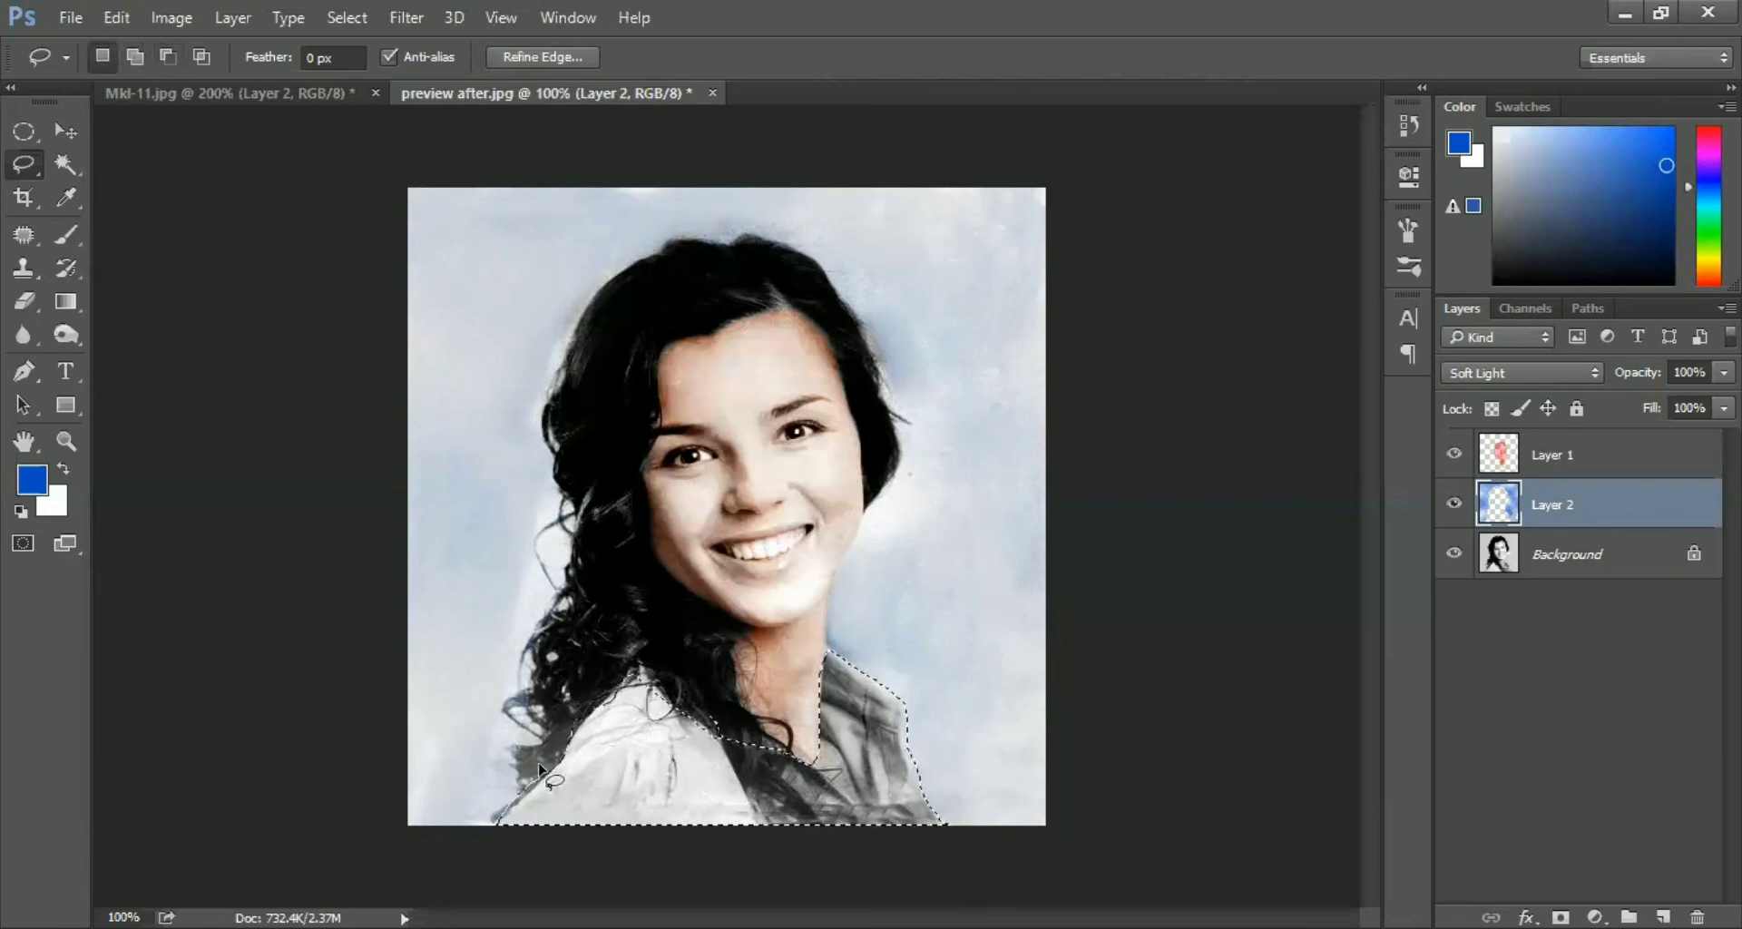
mouse_move(655, 701)
mouse_down()
mouse_move(723, 709)
mouse_move(783, 752)
mouse_move(740, 748)
mouse_move(660, 701)
mouse_up()
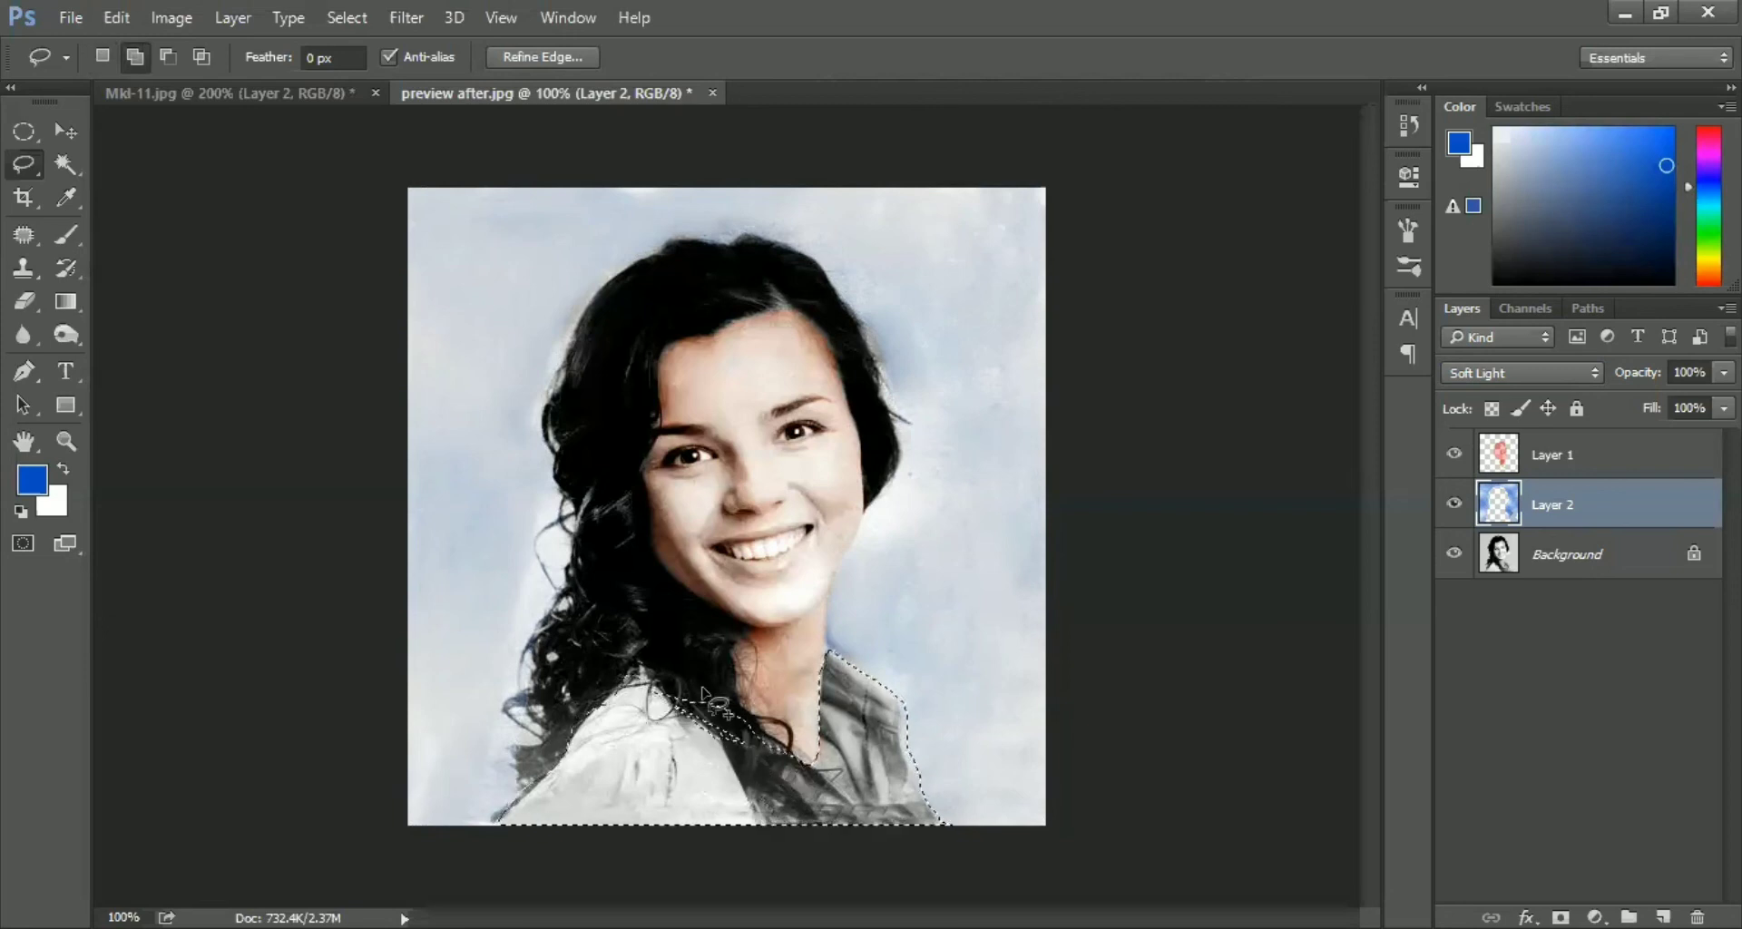
mouse_move(810, 767)
mouse_down()
mouse_move(752, 795)
mouse_move(655, 683)
mouse_up()
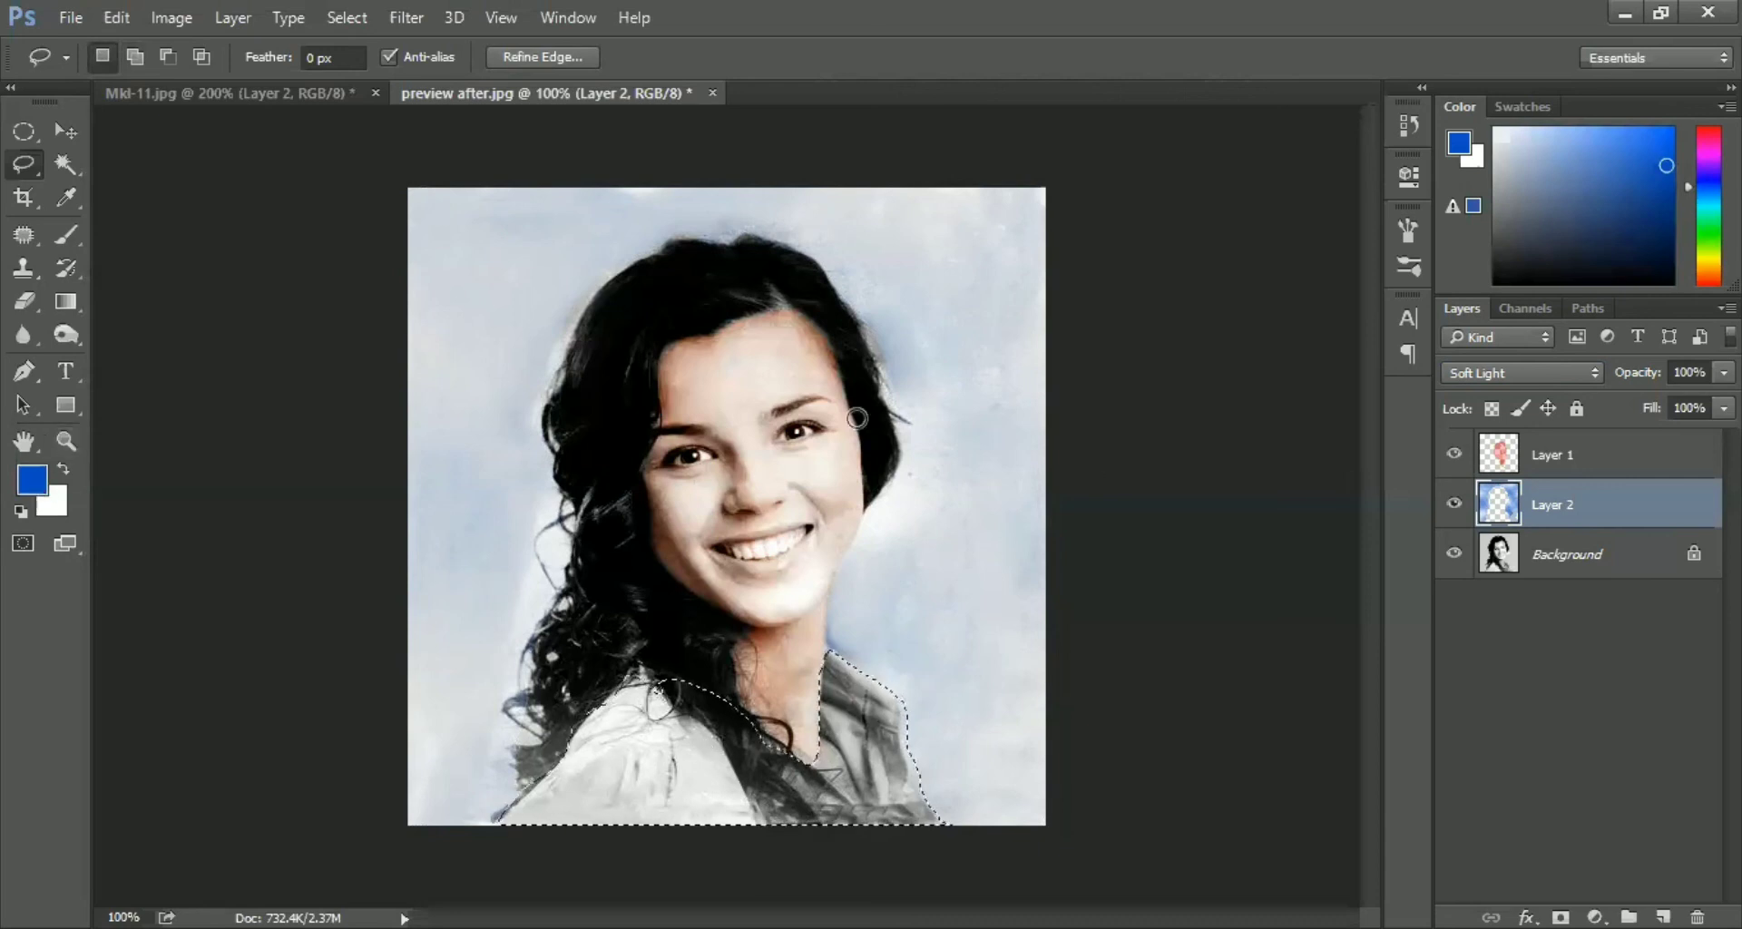
Set the foreground colour to green and add a new layer above the backdrop colour layer in Soft Light mode
click(869, 324)
click(1344, 243)
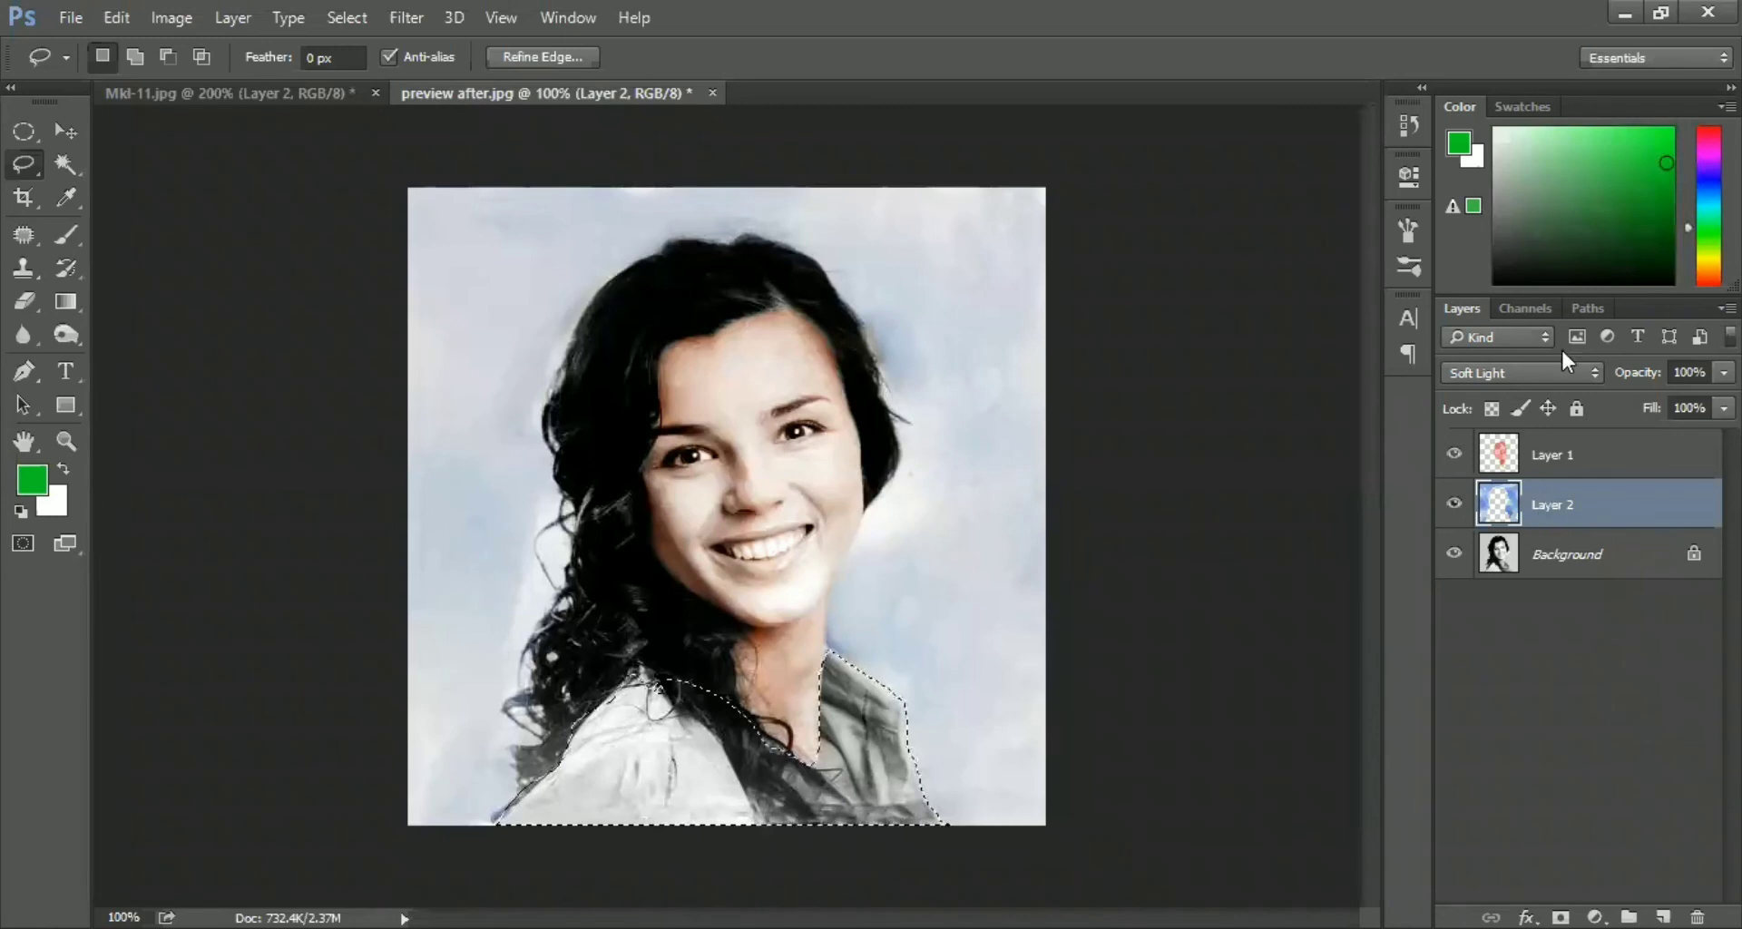
key(ctrl+j)
click(1541, 372)
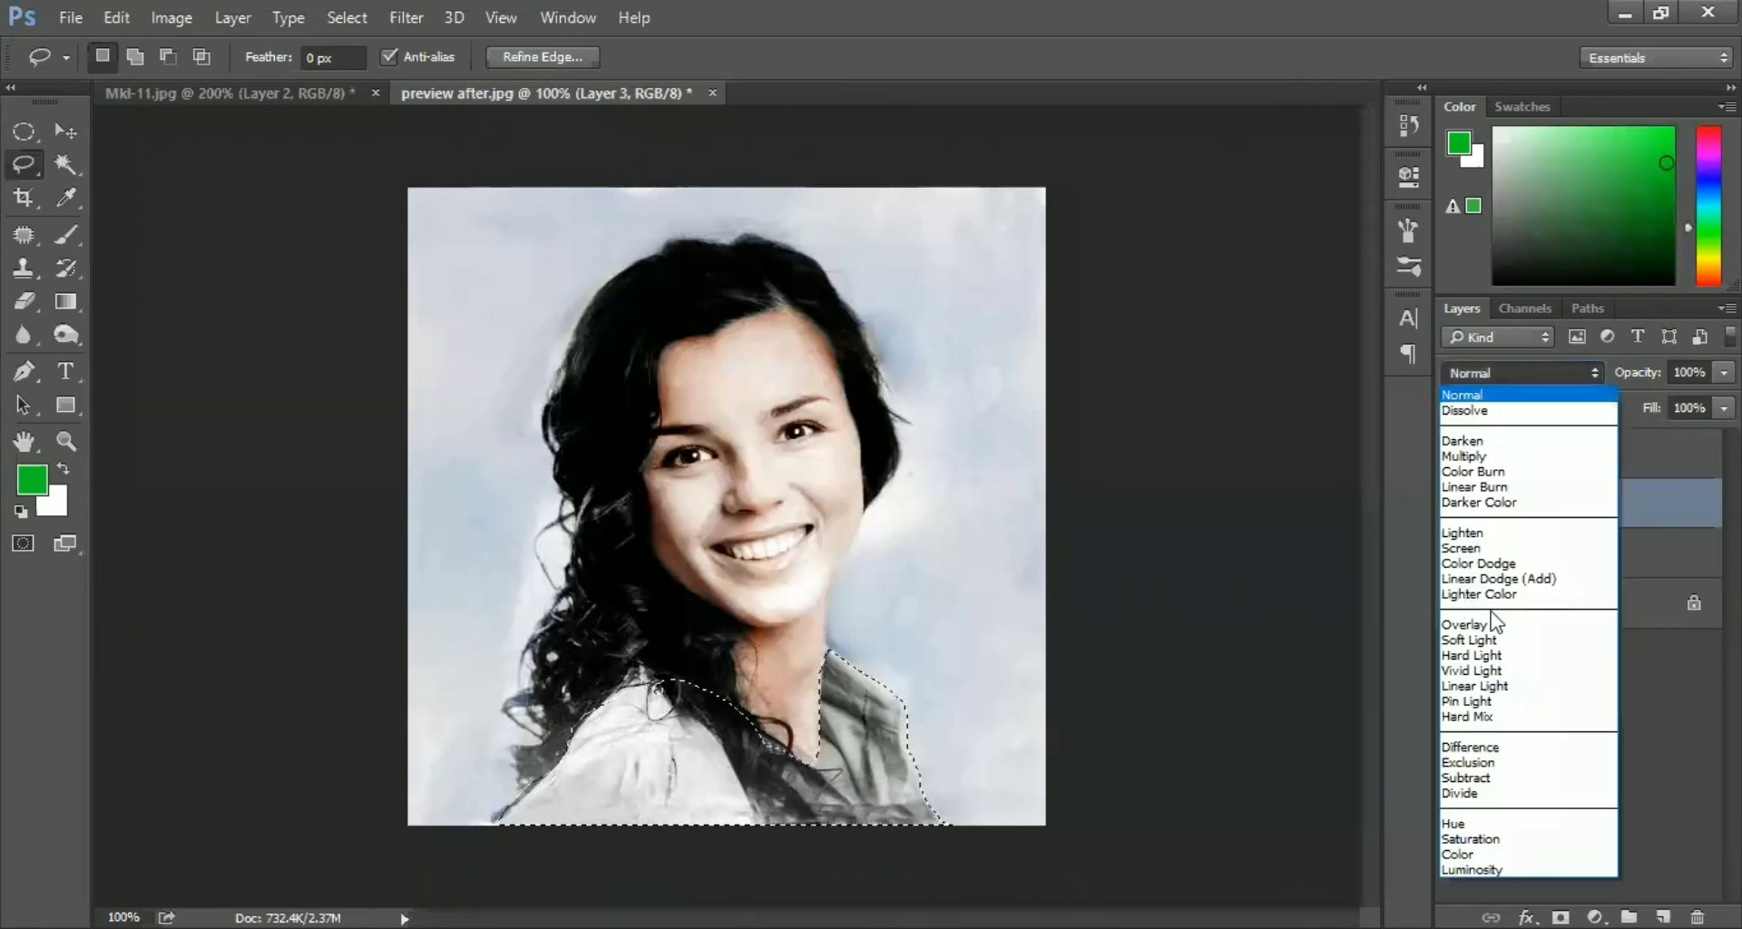
click(1456, 640)
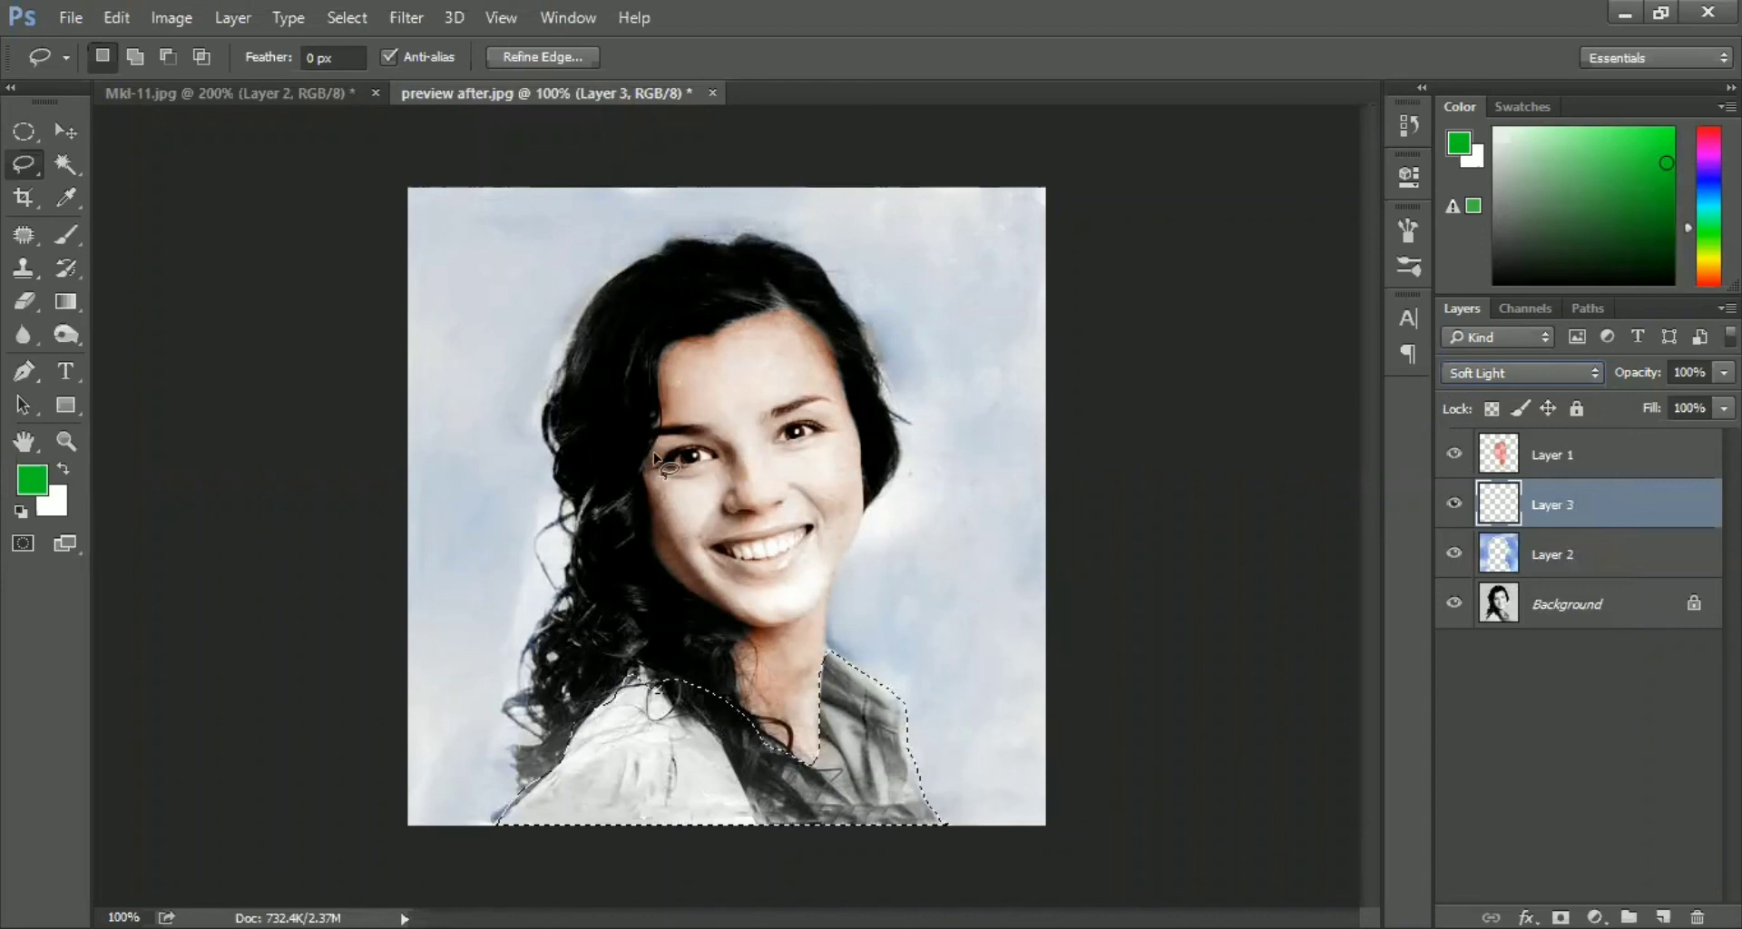
Paint the selected shirt green with a soft brush enlarged to size 100, and clear the selection
click(67, 236)
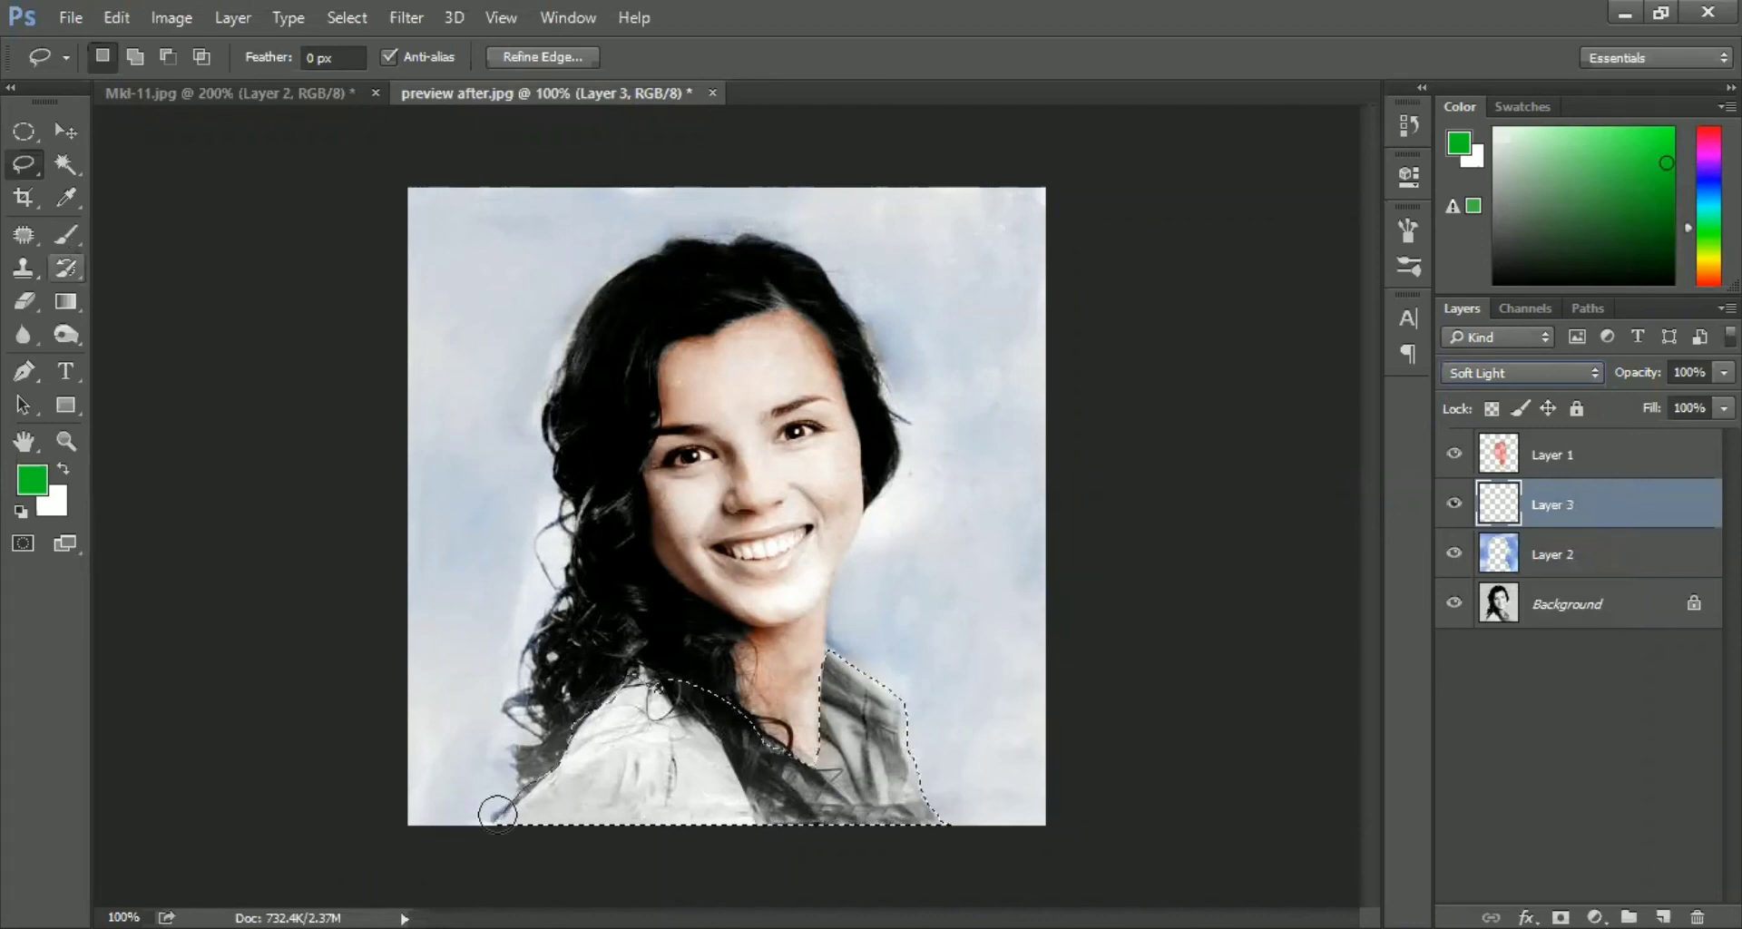
key(bracketright)
key(bracketright)
key(bracketright)
key(bracketright)
key(bracketright)
key(bracketright)
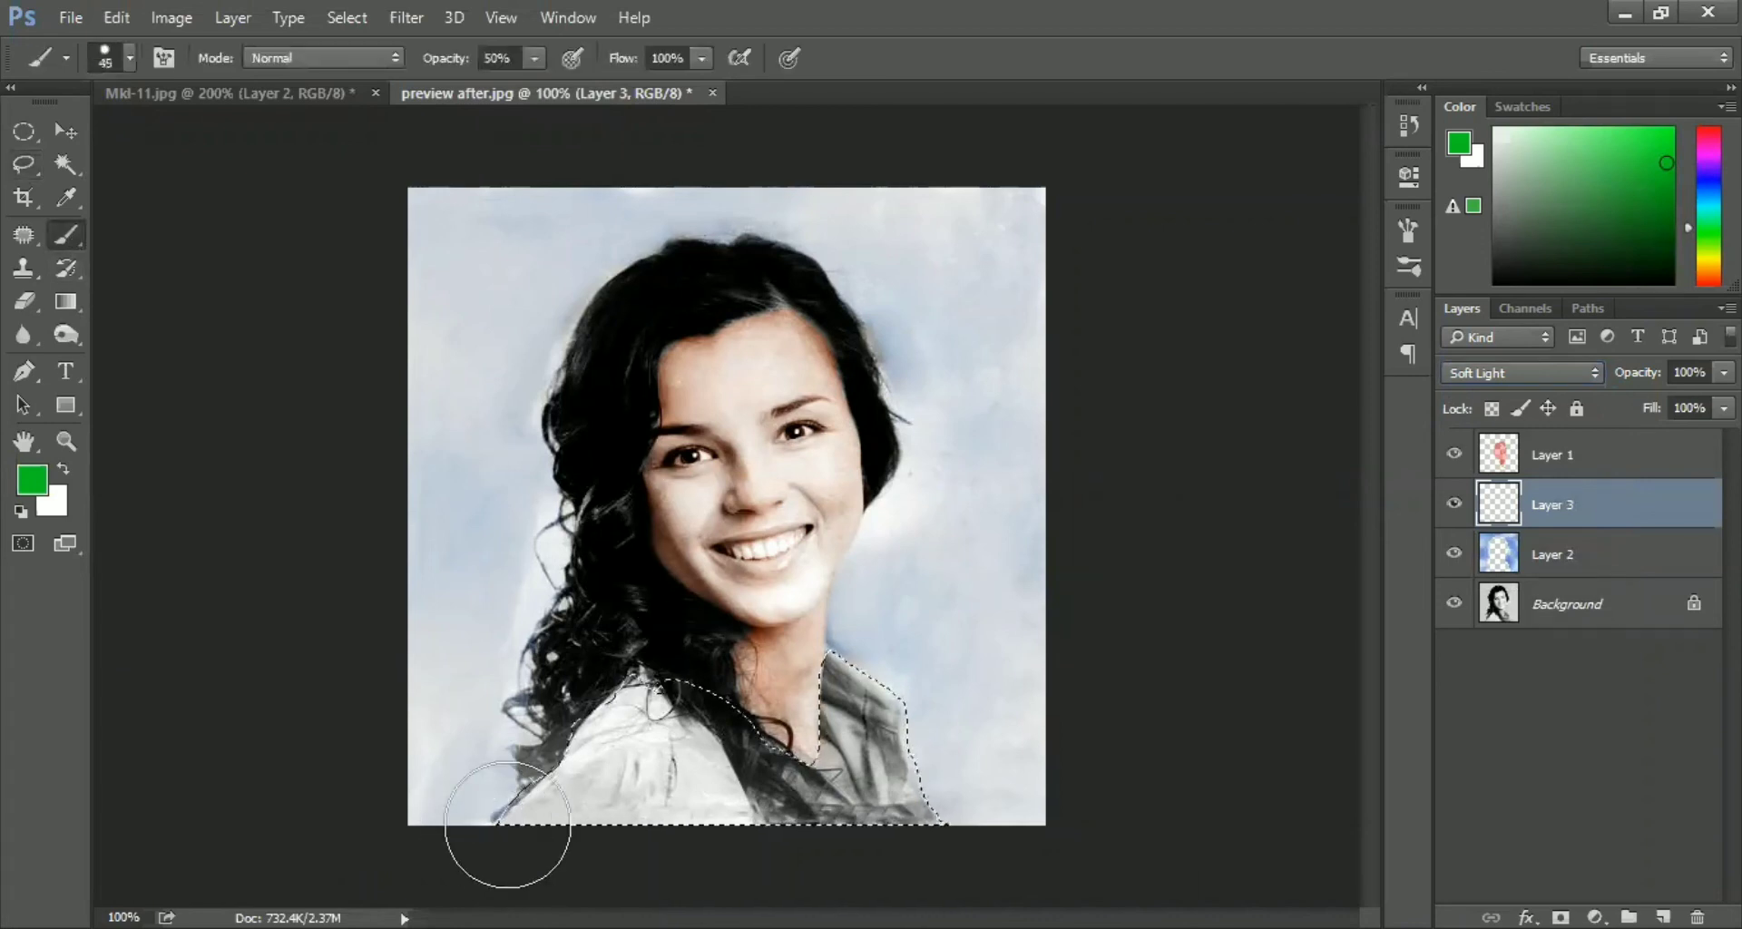
mouse_move(1008, 663)
mouse_down()
mouse_move(655, 691)
mouse_move(567, 832)
mouse_move(549, 813)
mouse_move(1038, 756)
mouse_move(847, 758)
mouse_move(1069, 733)
mouse_up()
key(ctrl+d)
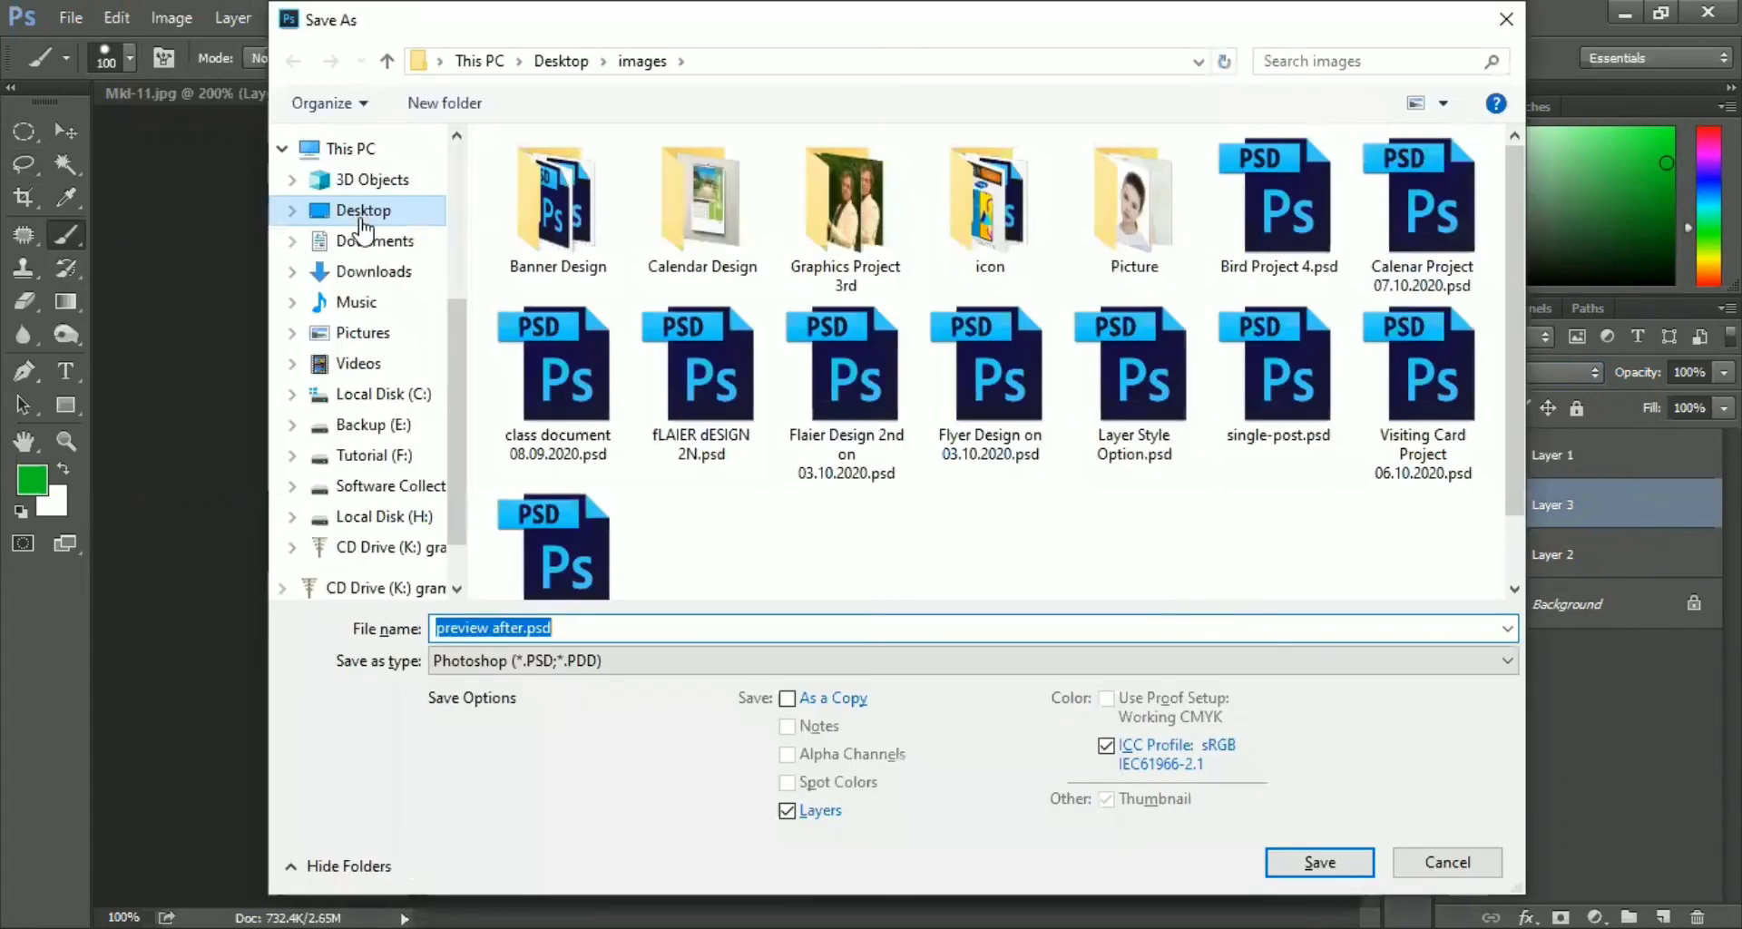
click(364, 334)
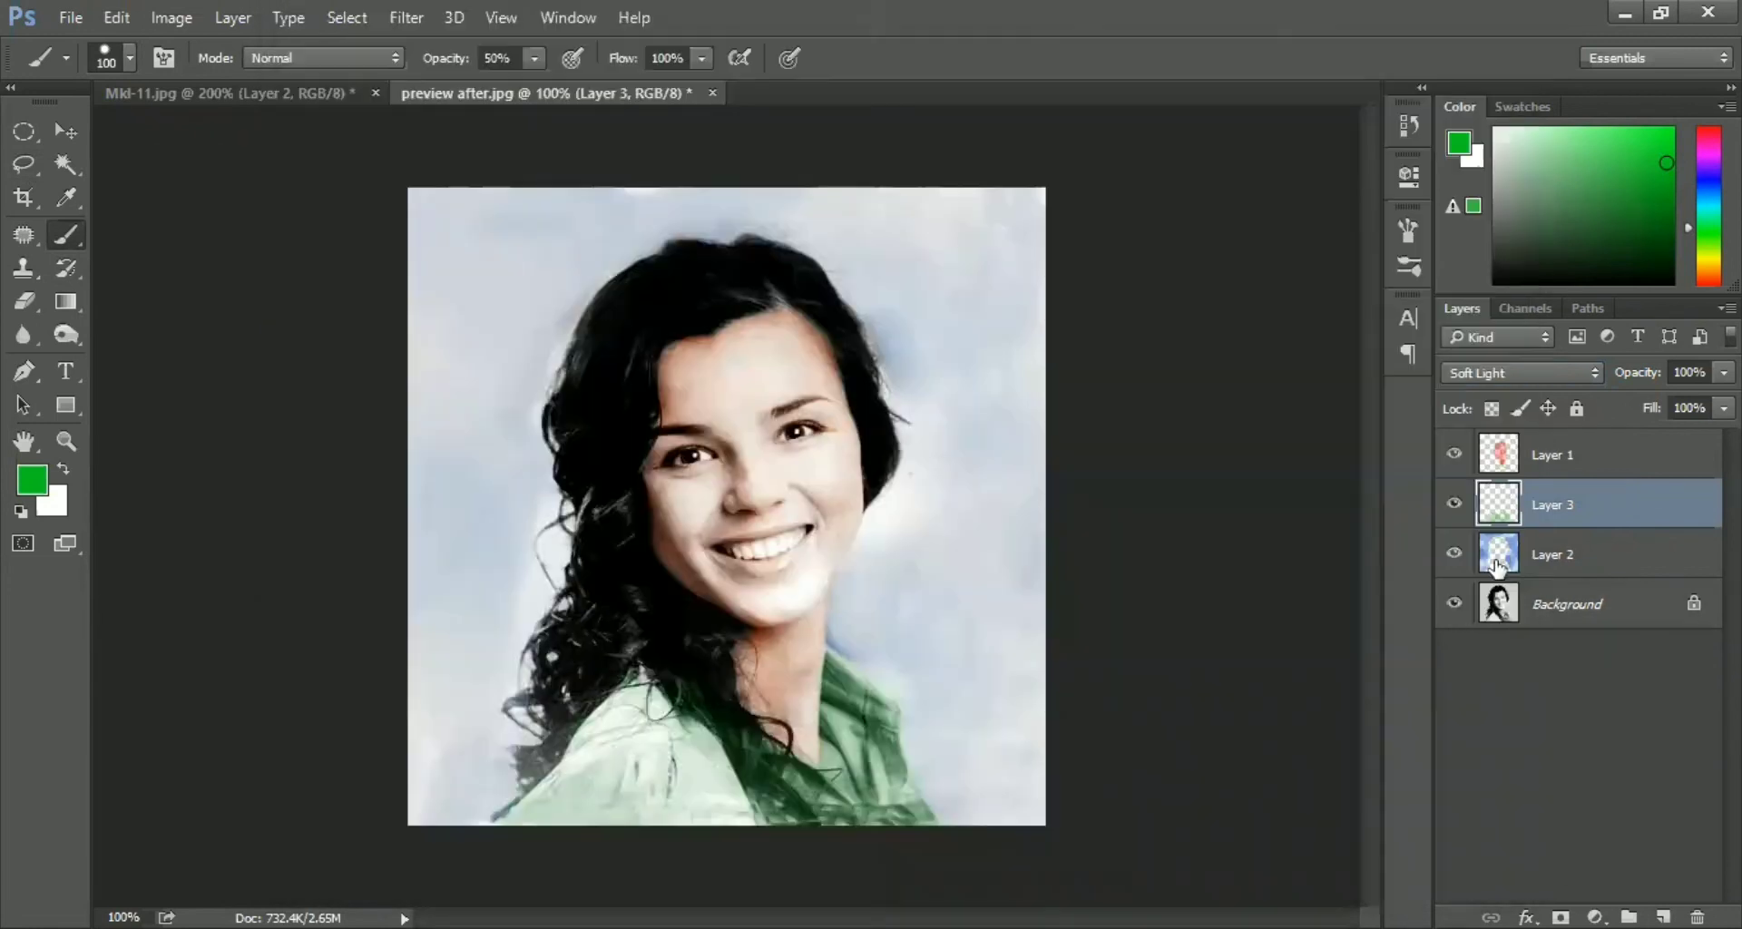
click(1506, 567)
click(1510, 510)
click(1507, 466)
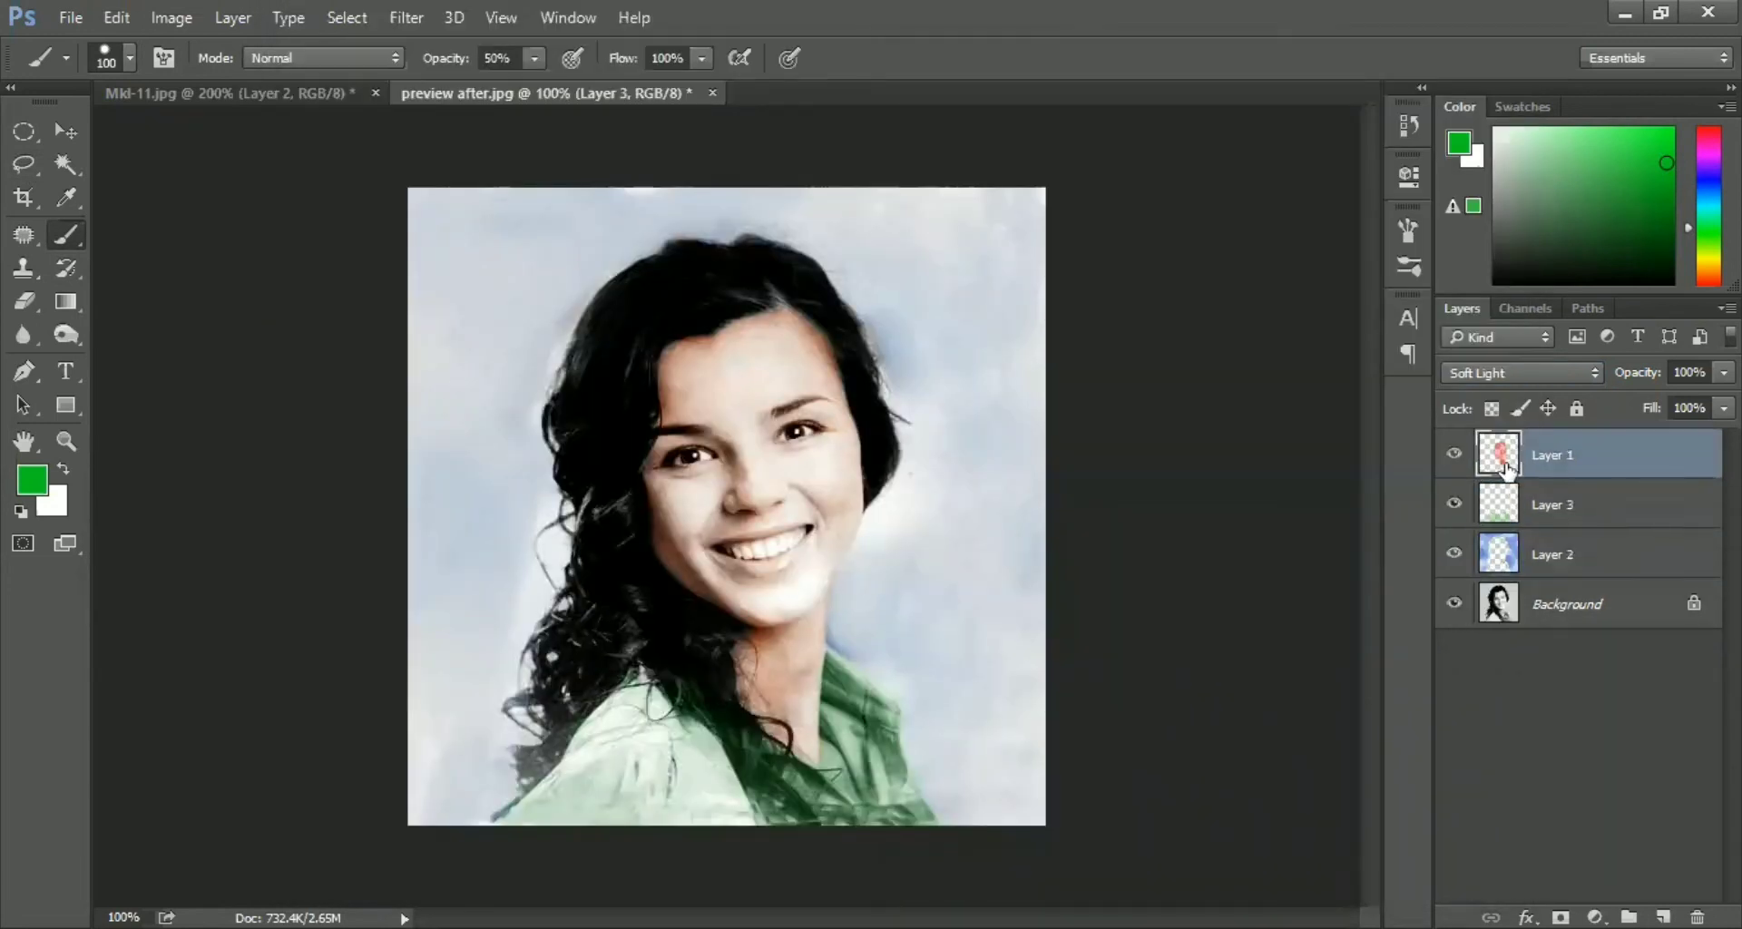
click(1507, 513)
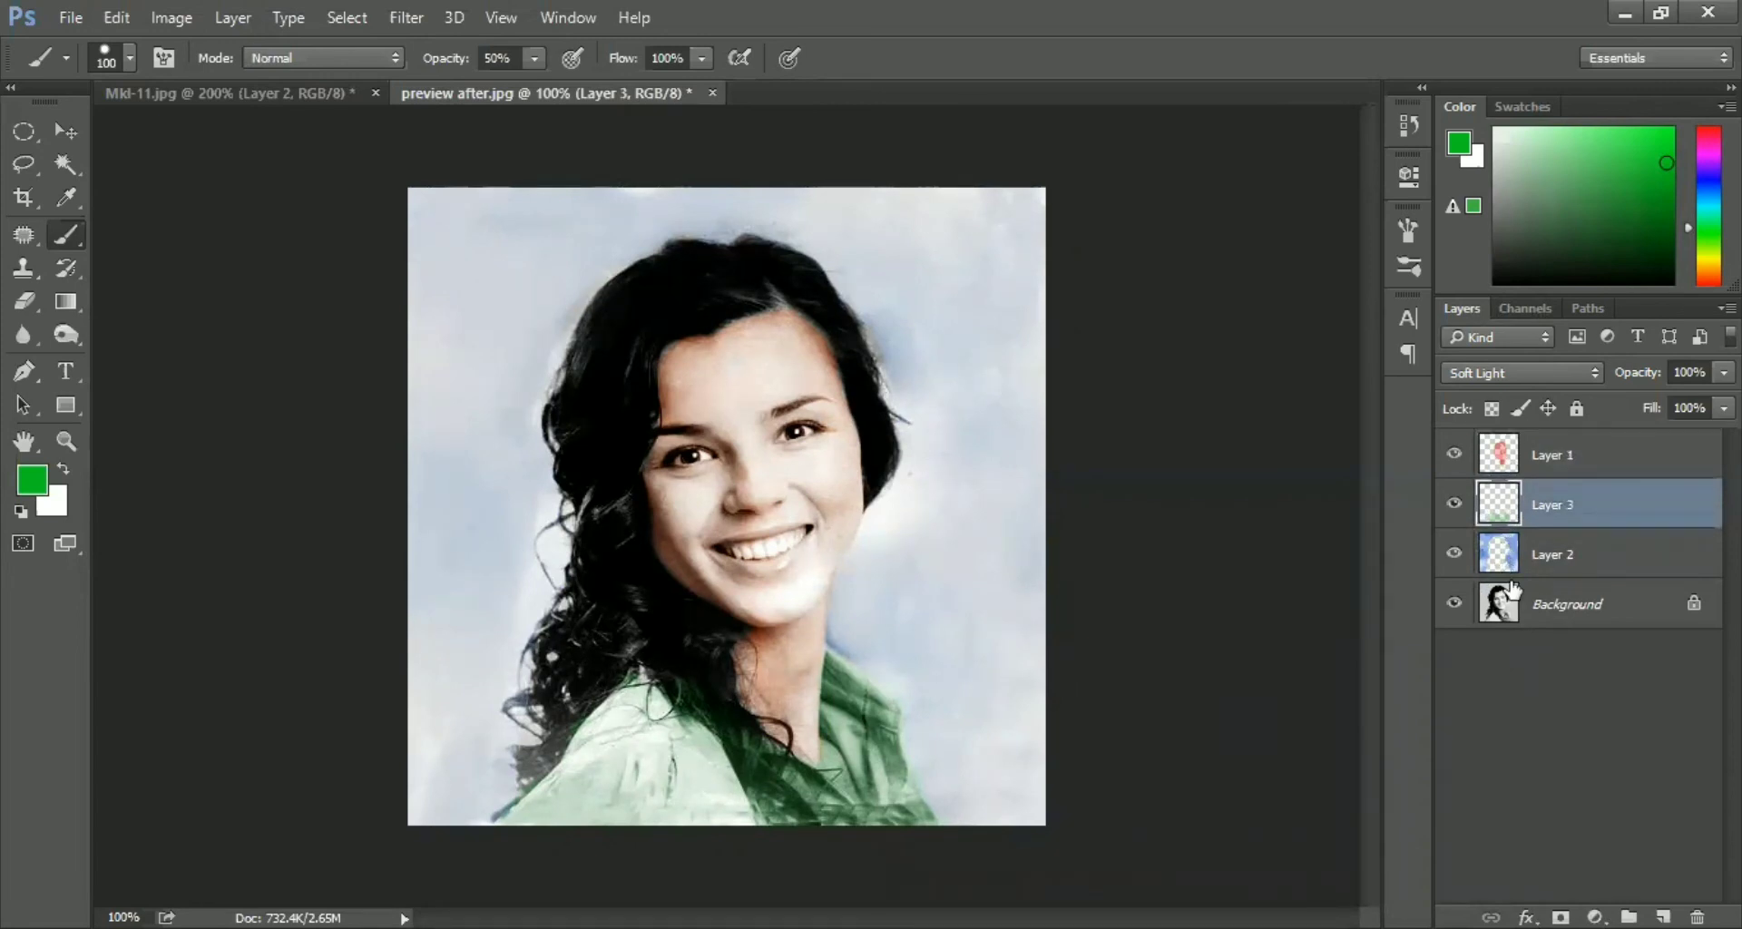
click(1510, 571)
shift+click(1514, 600)
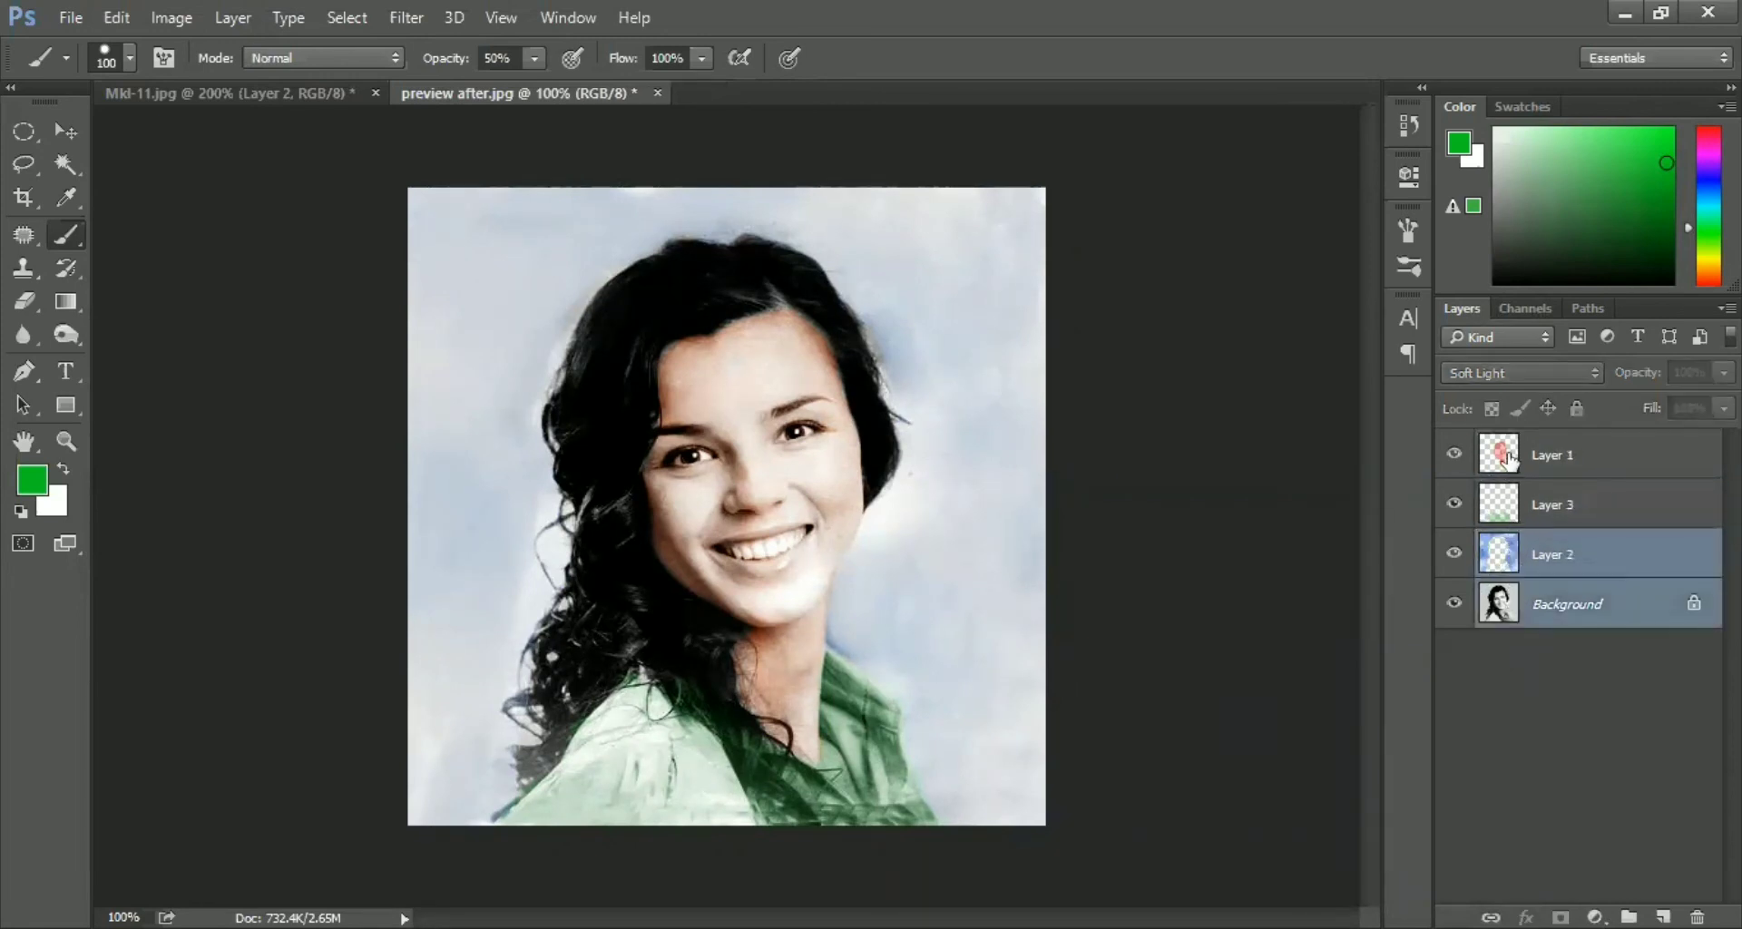
Select the three colour layers together with the Background and flatten them into a single Background layer
click(1509, 452)
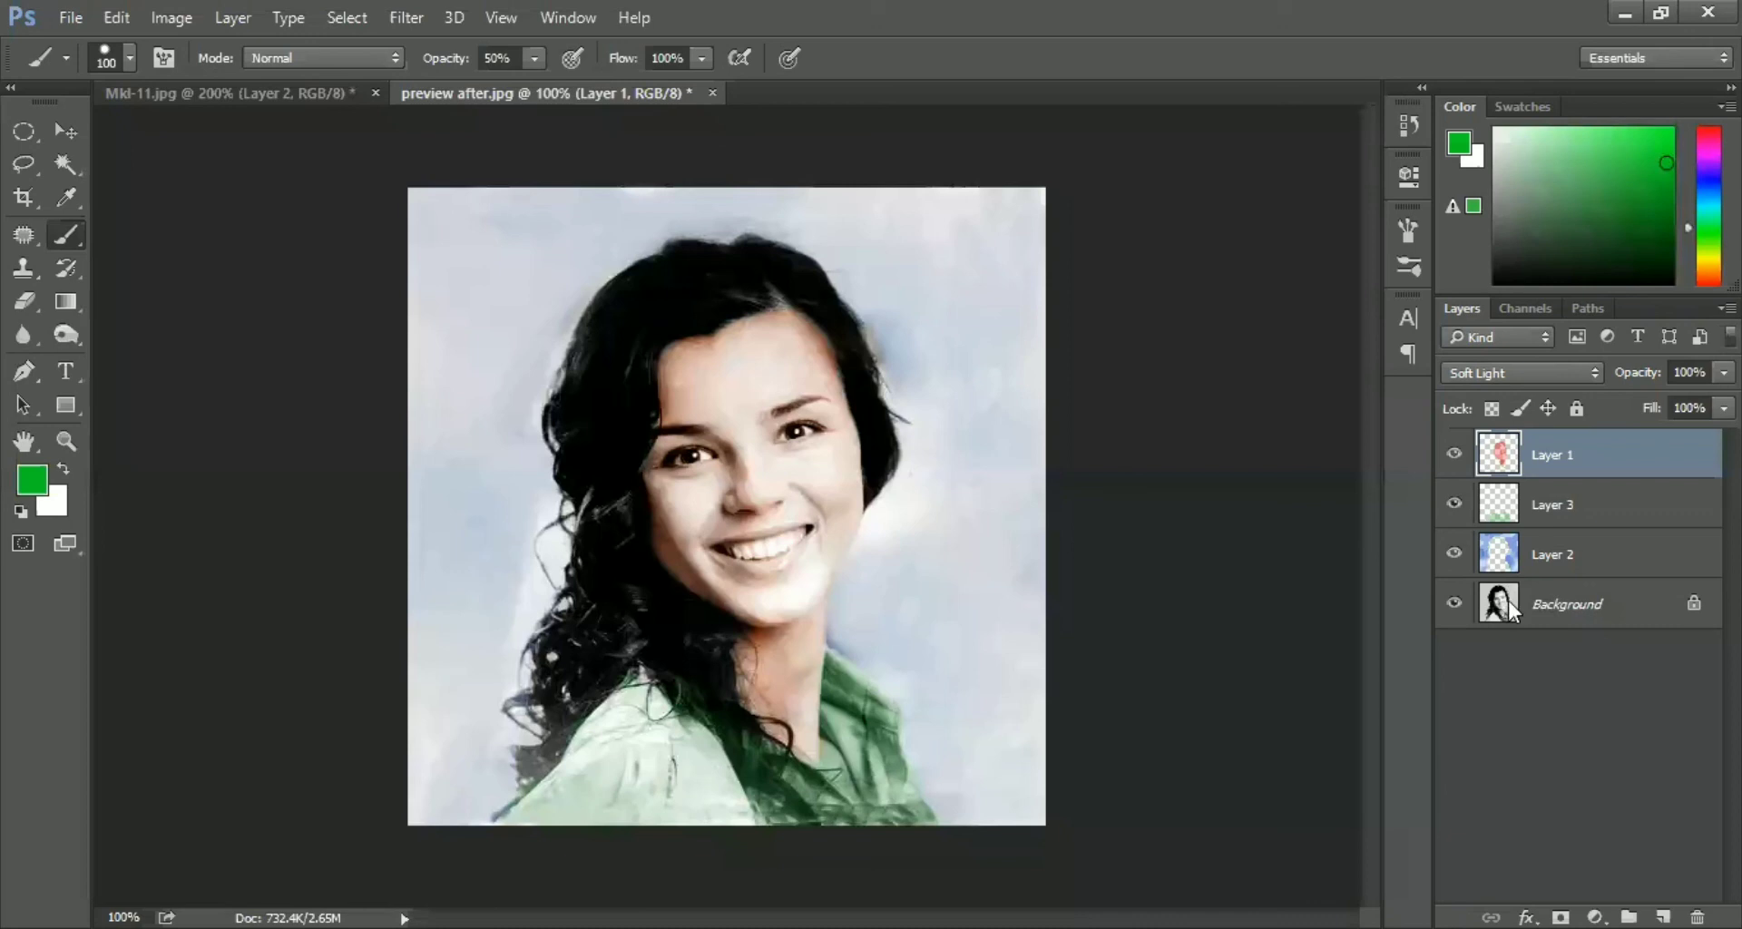
shift+click(1511, 610)
right_click(1512, 610)
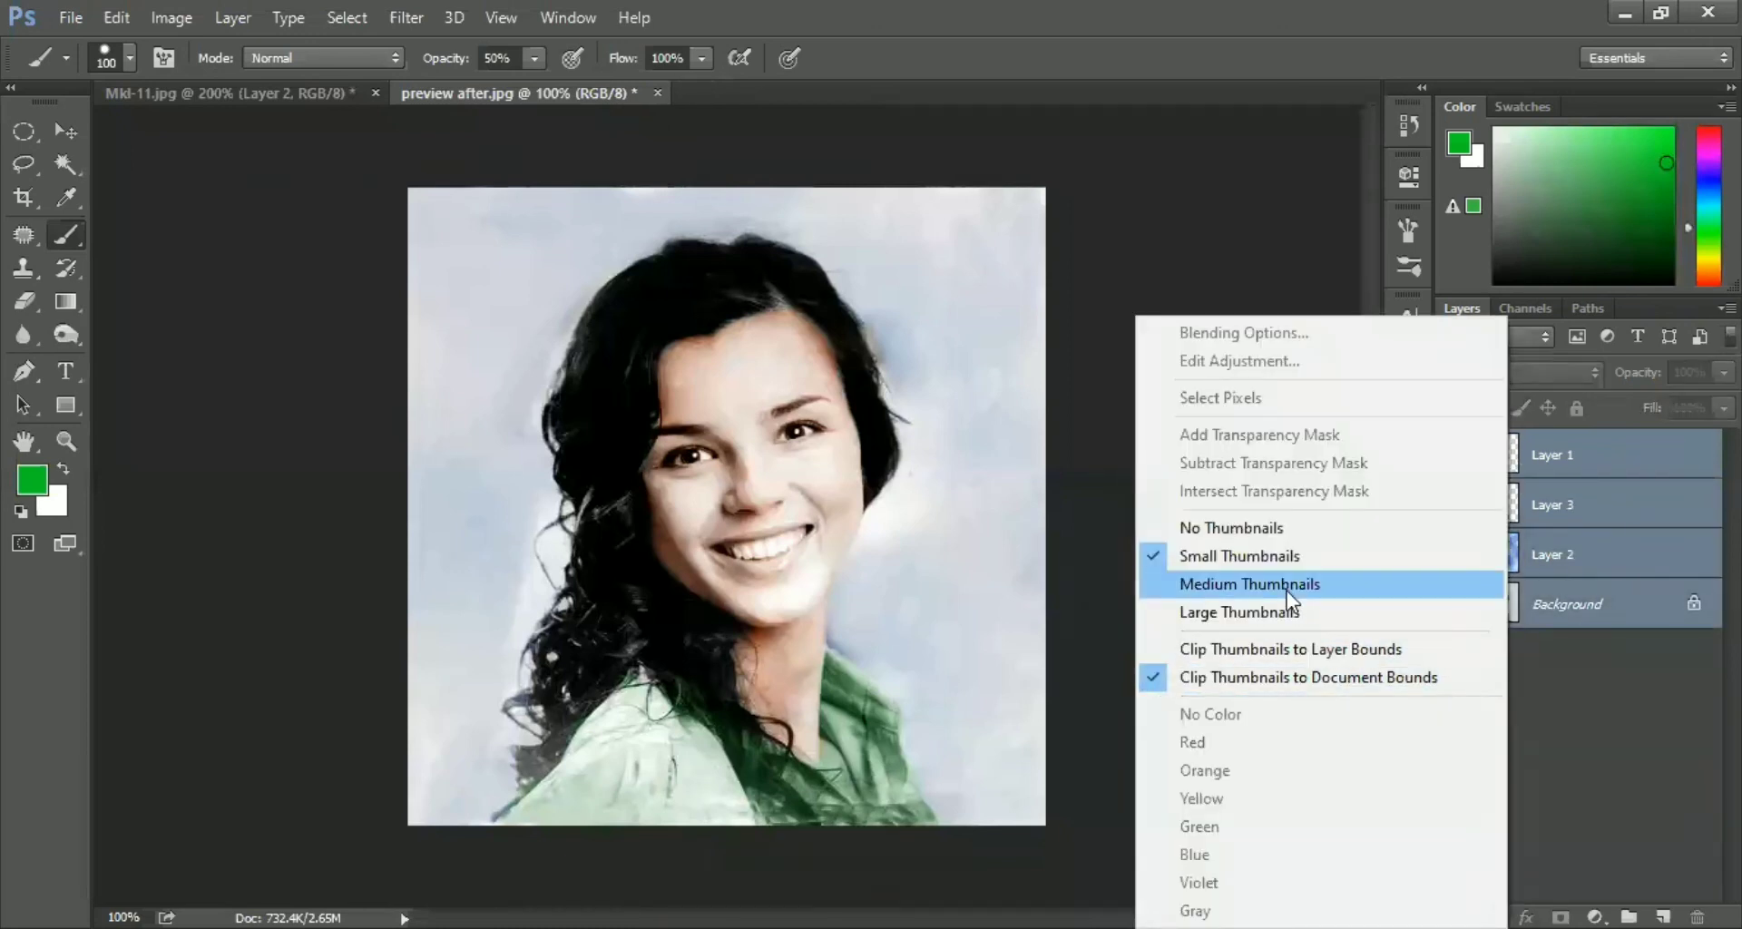
click(233, 18)
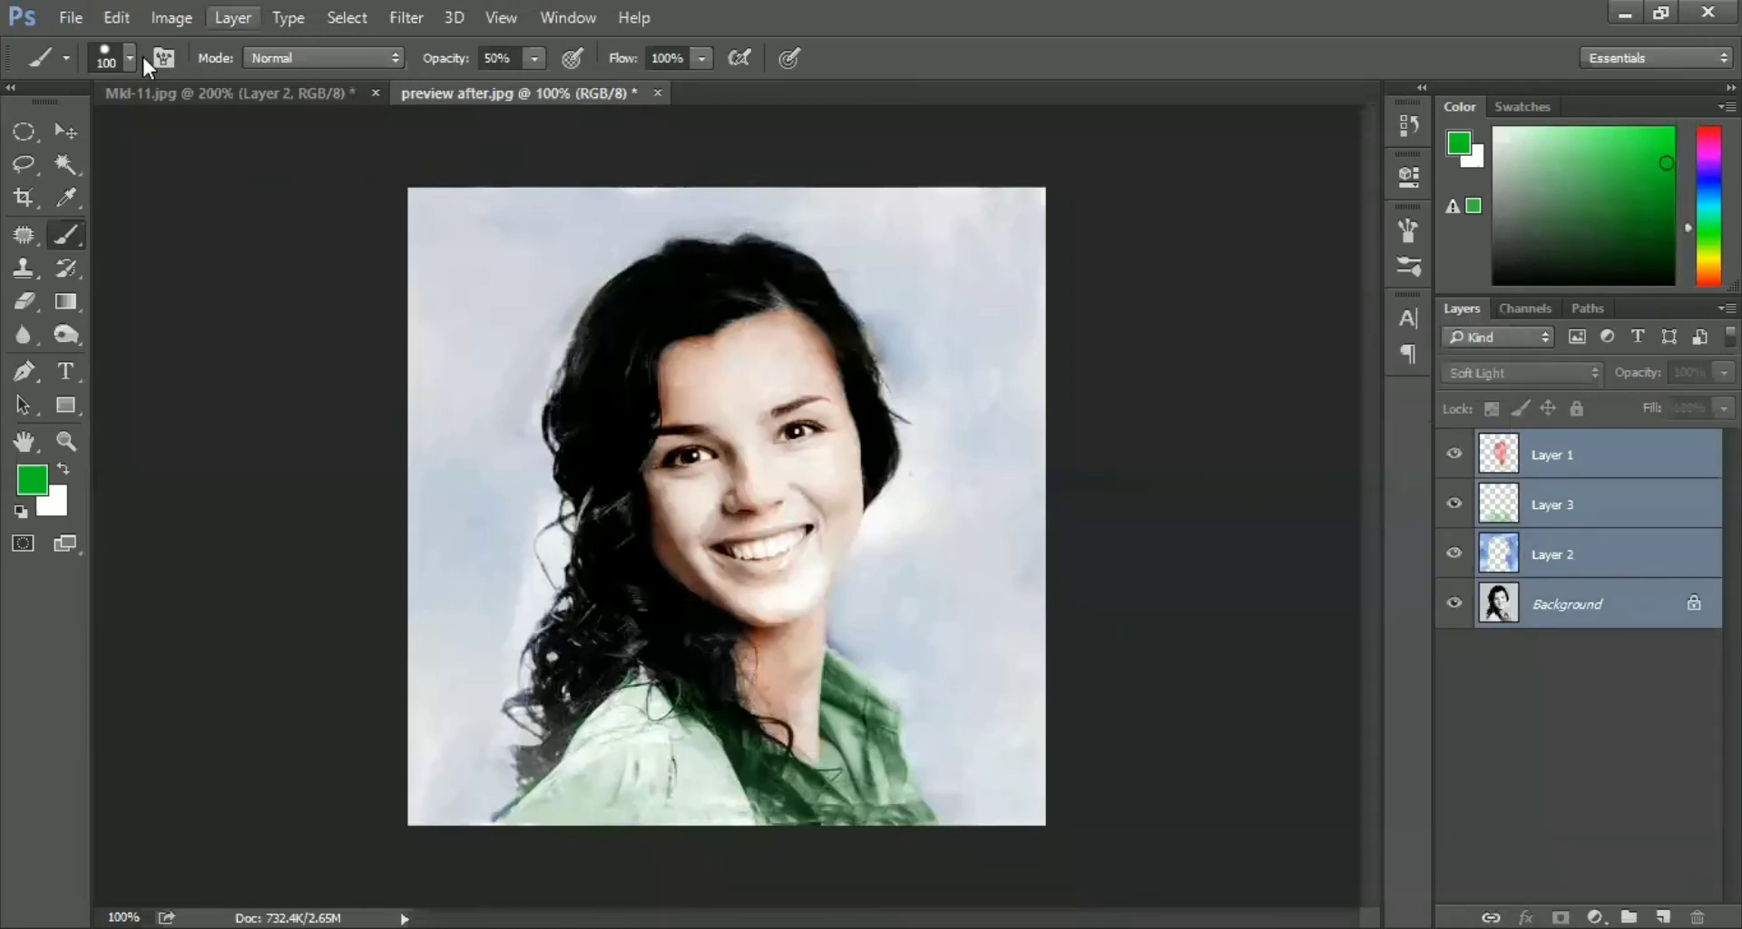
click(234, 19)
click(308, 875)
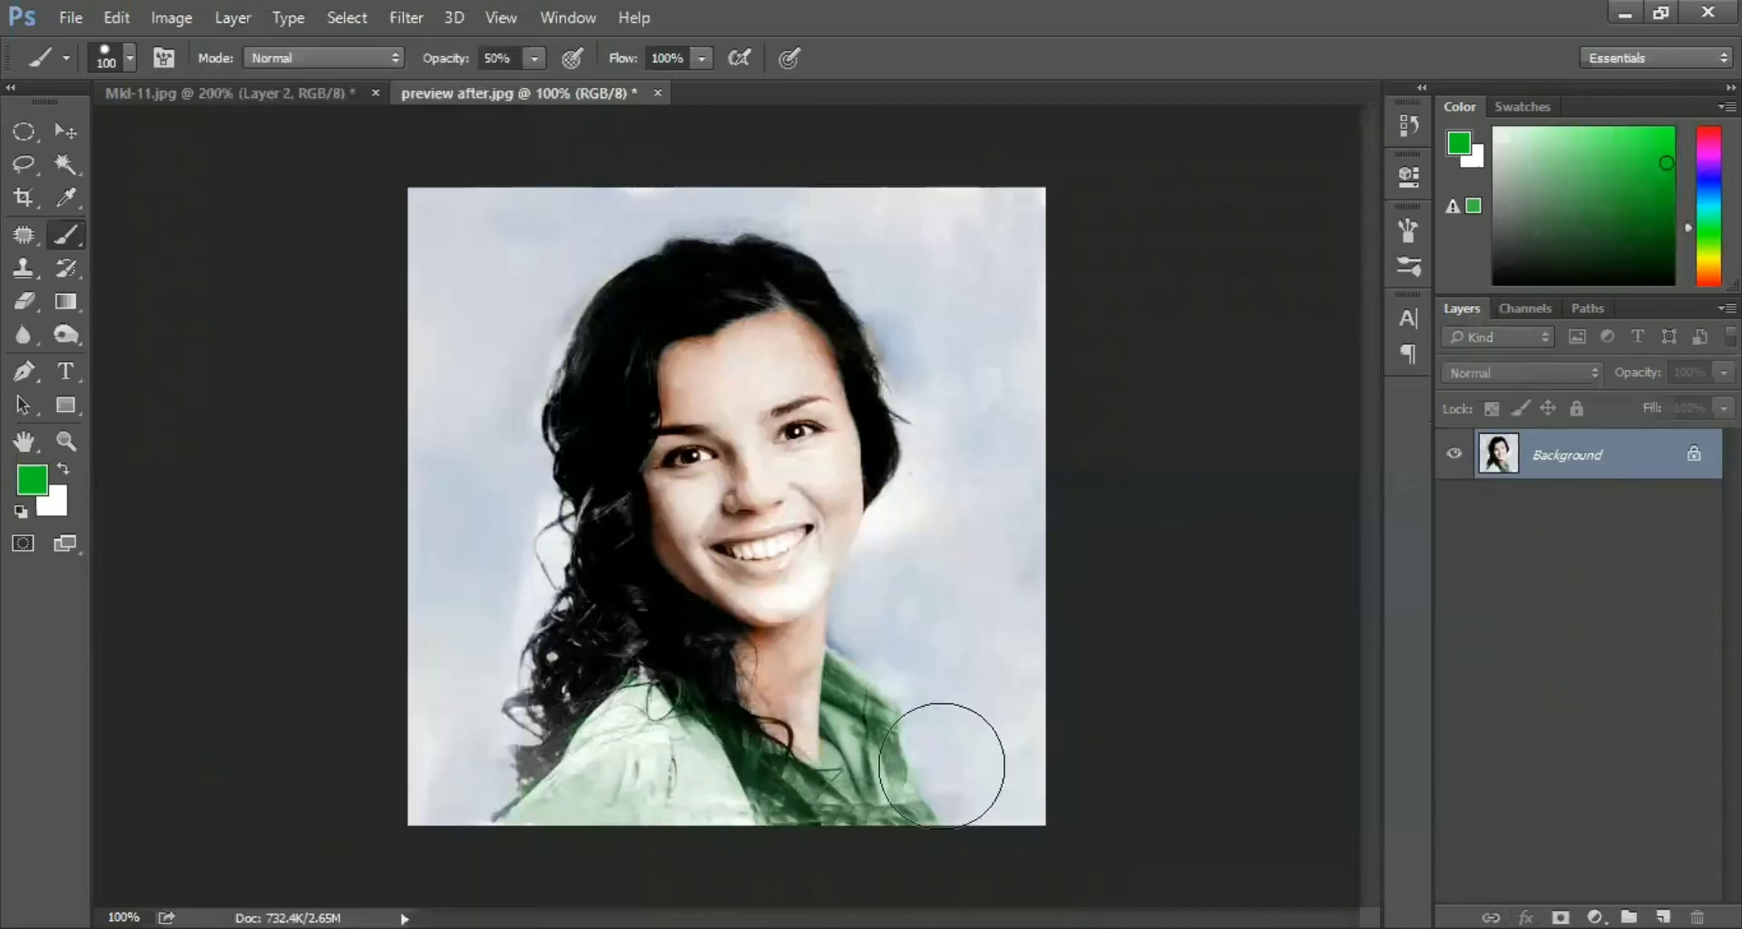